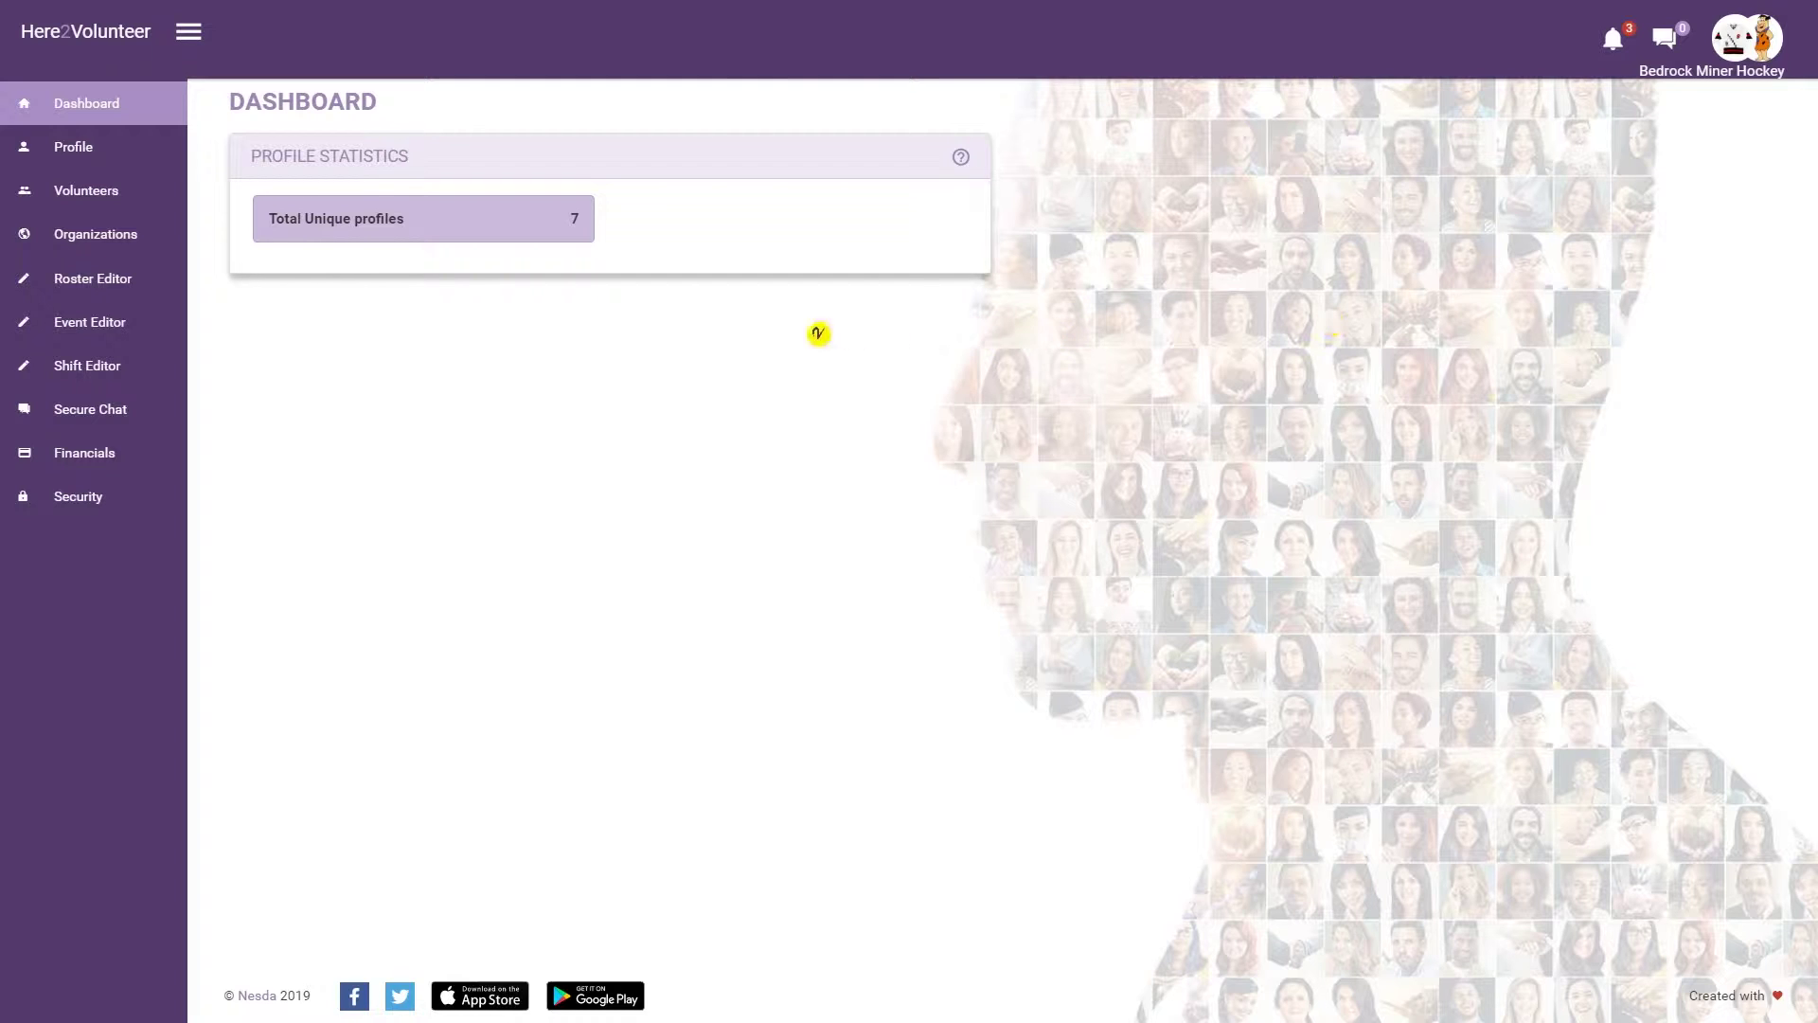
# - Create a new event in the Event Editor and name it "Snack bar"
pyautogui.click(73, 325)
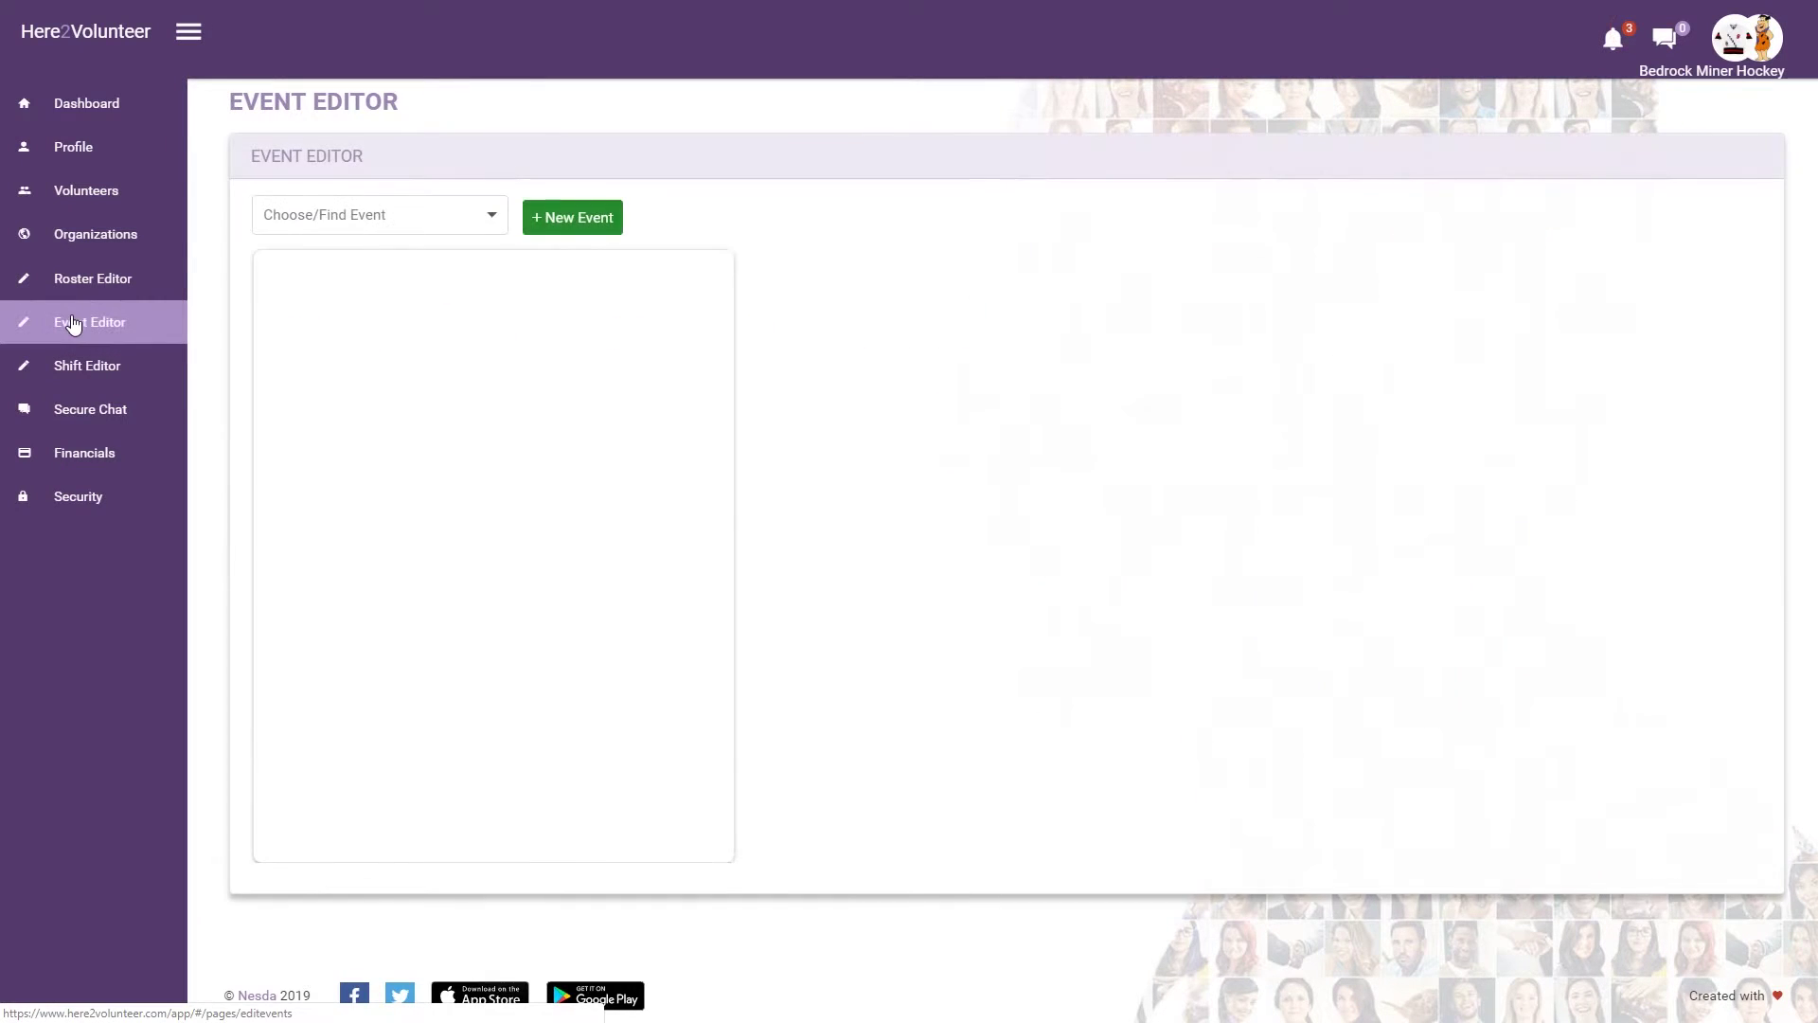
pyautogui.click(581, 223)
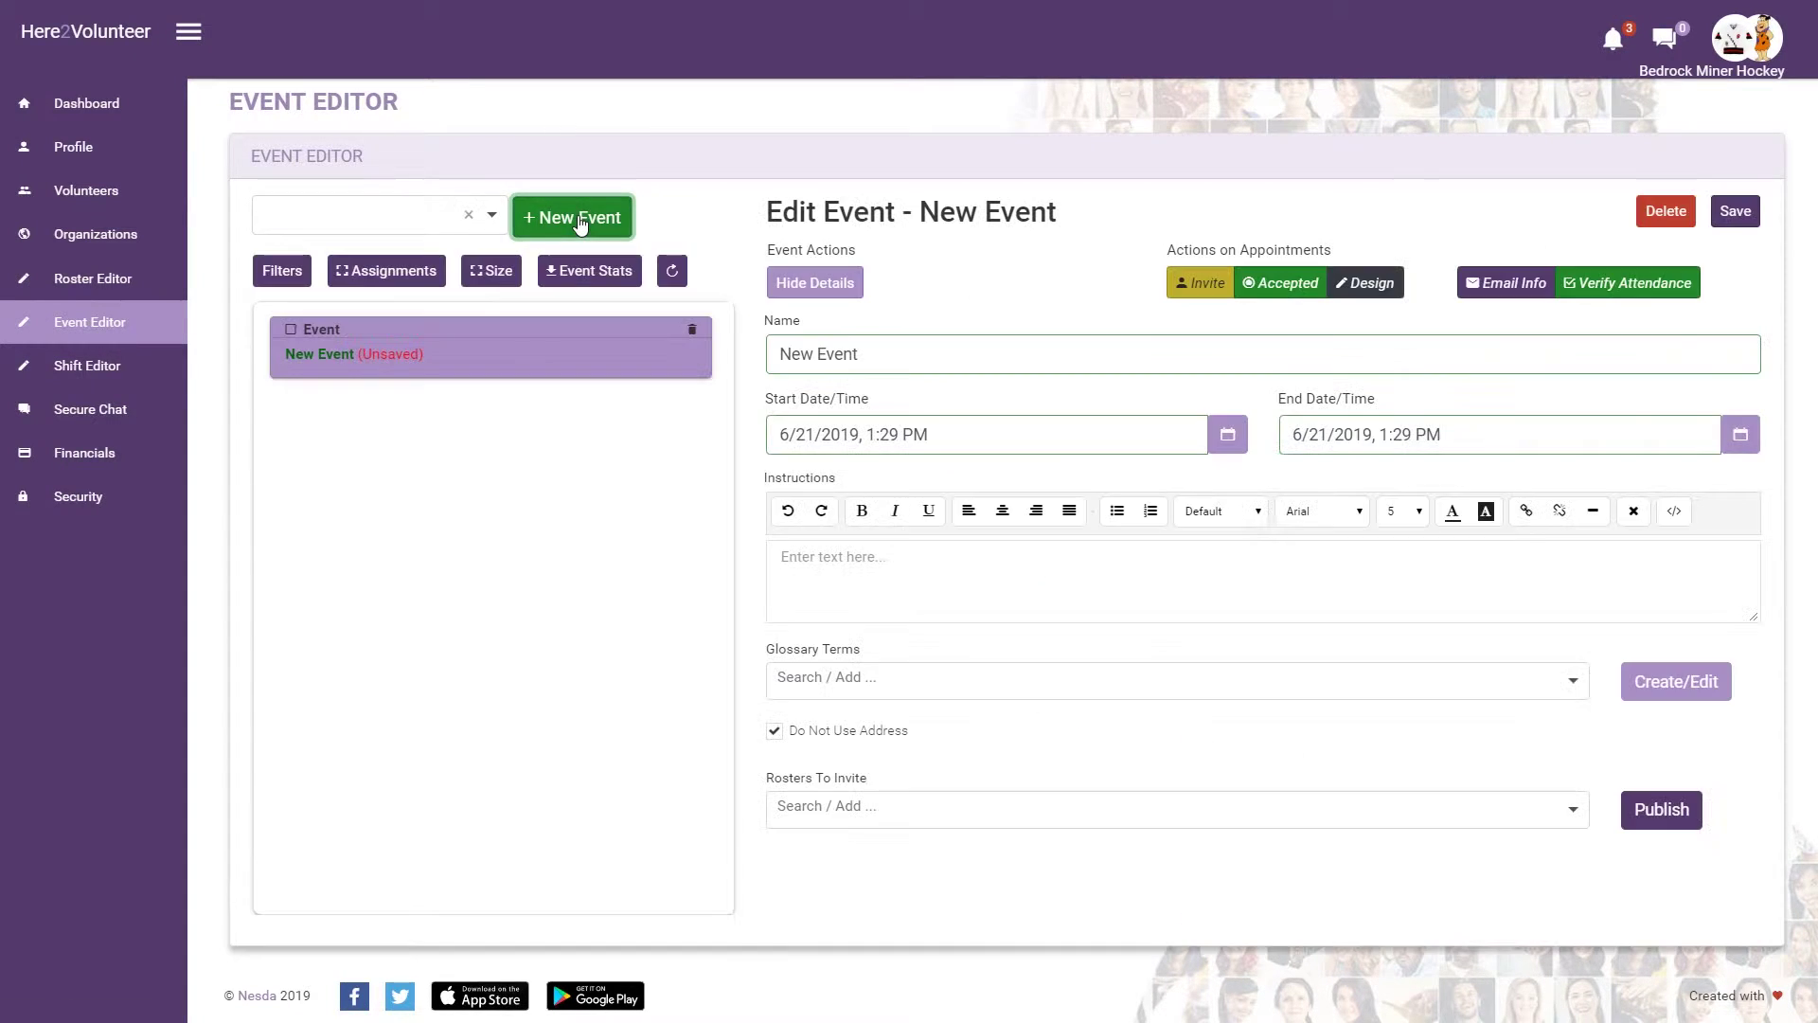
pyautogui.moveTo(924, 360); pyautogui.dragTo(693, 346)
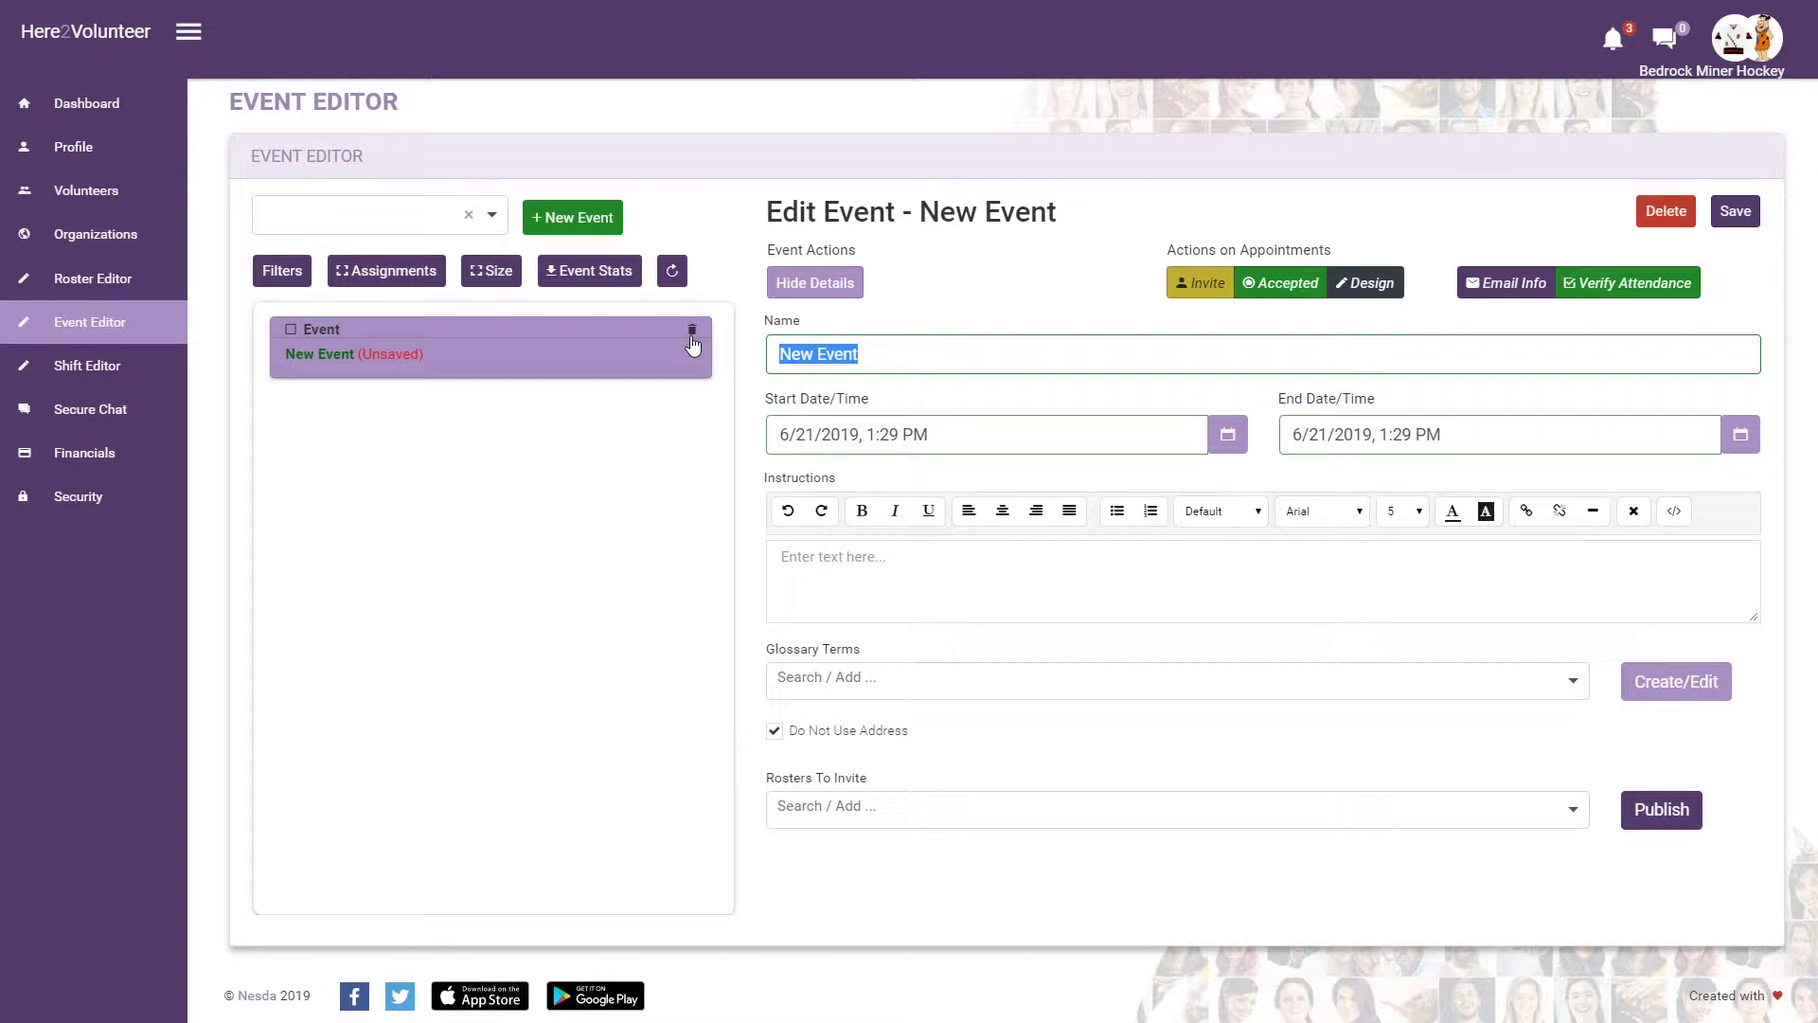
pyautogui.write('Snack bar')
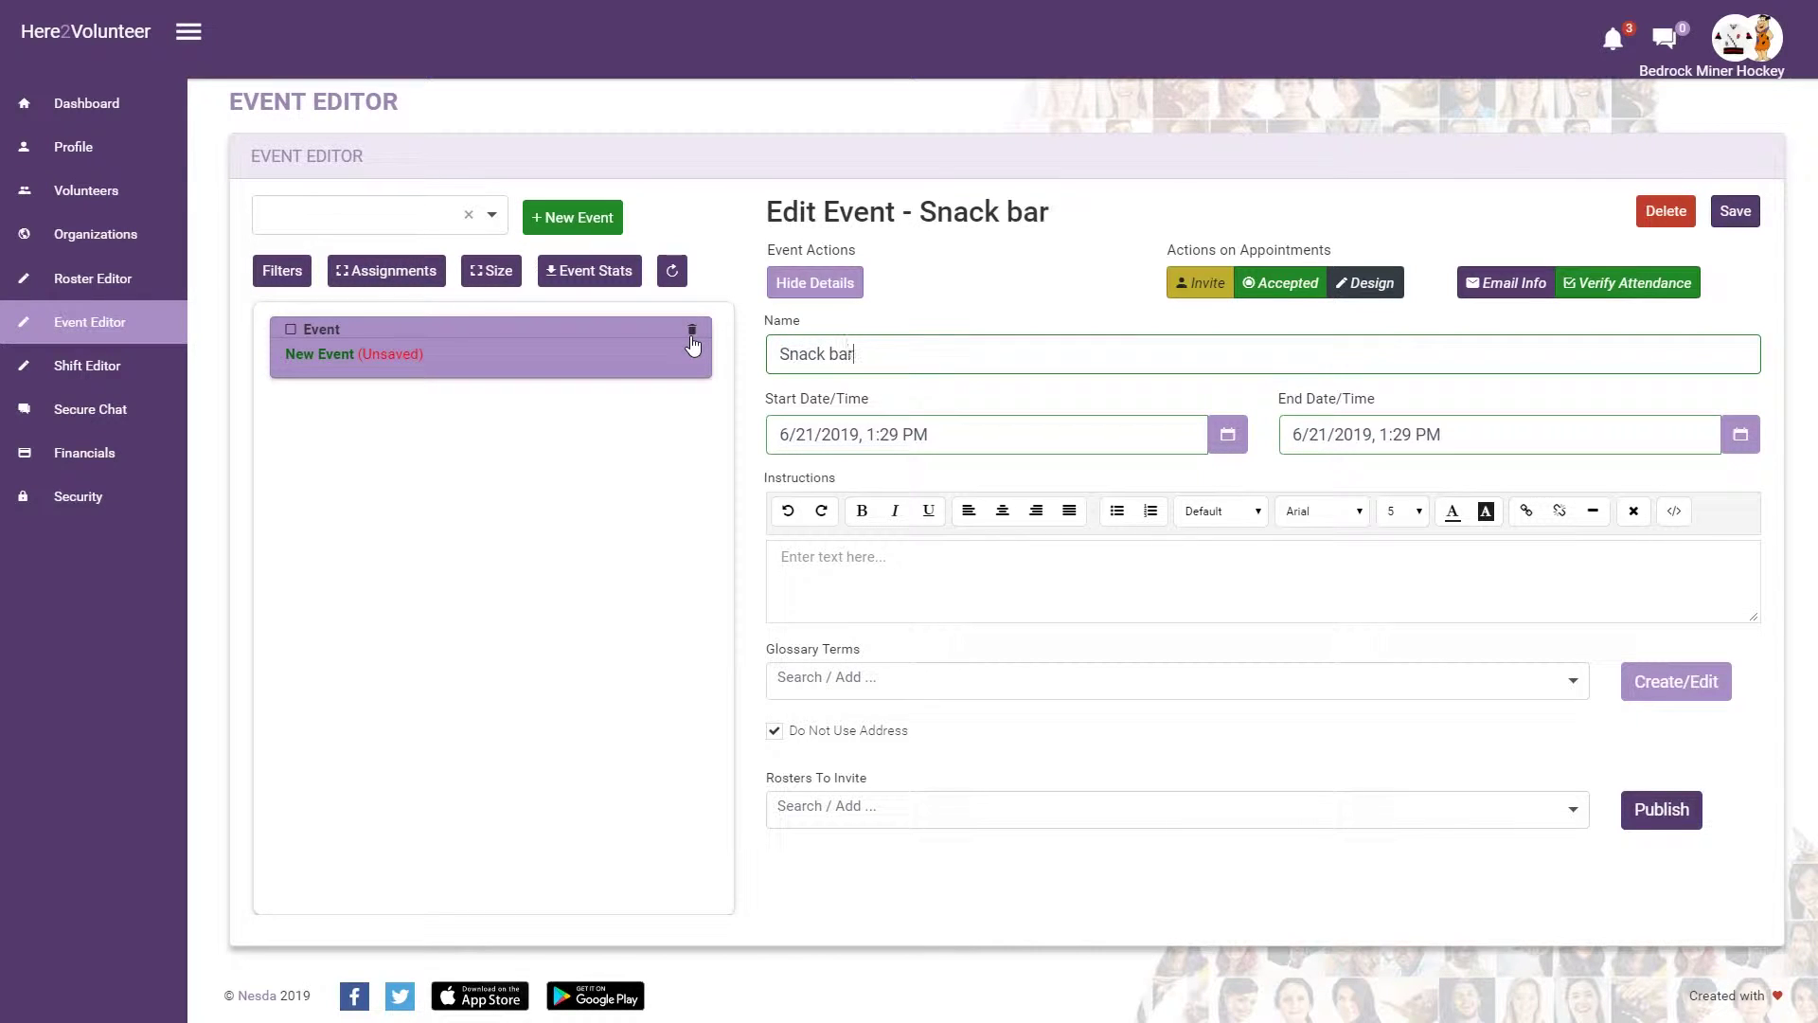
# - Set the Snack bar event's start to November 2, 2019 at 7:00 AM
pyautogui.click(1229, 434)
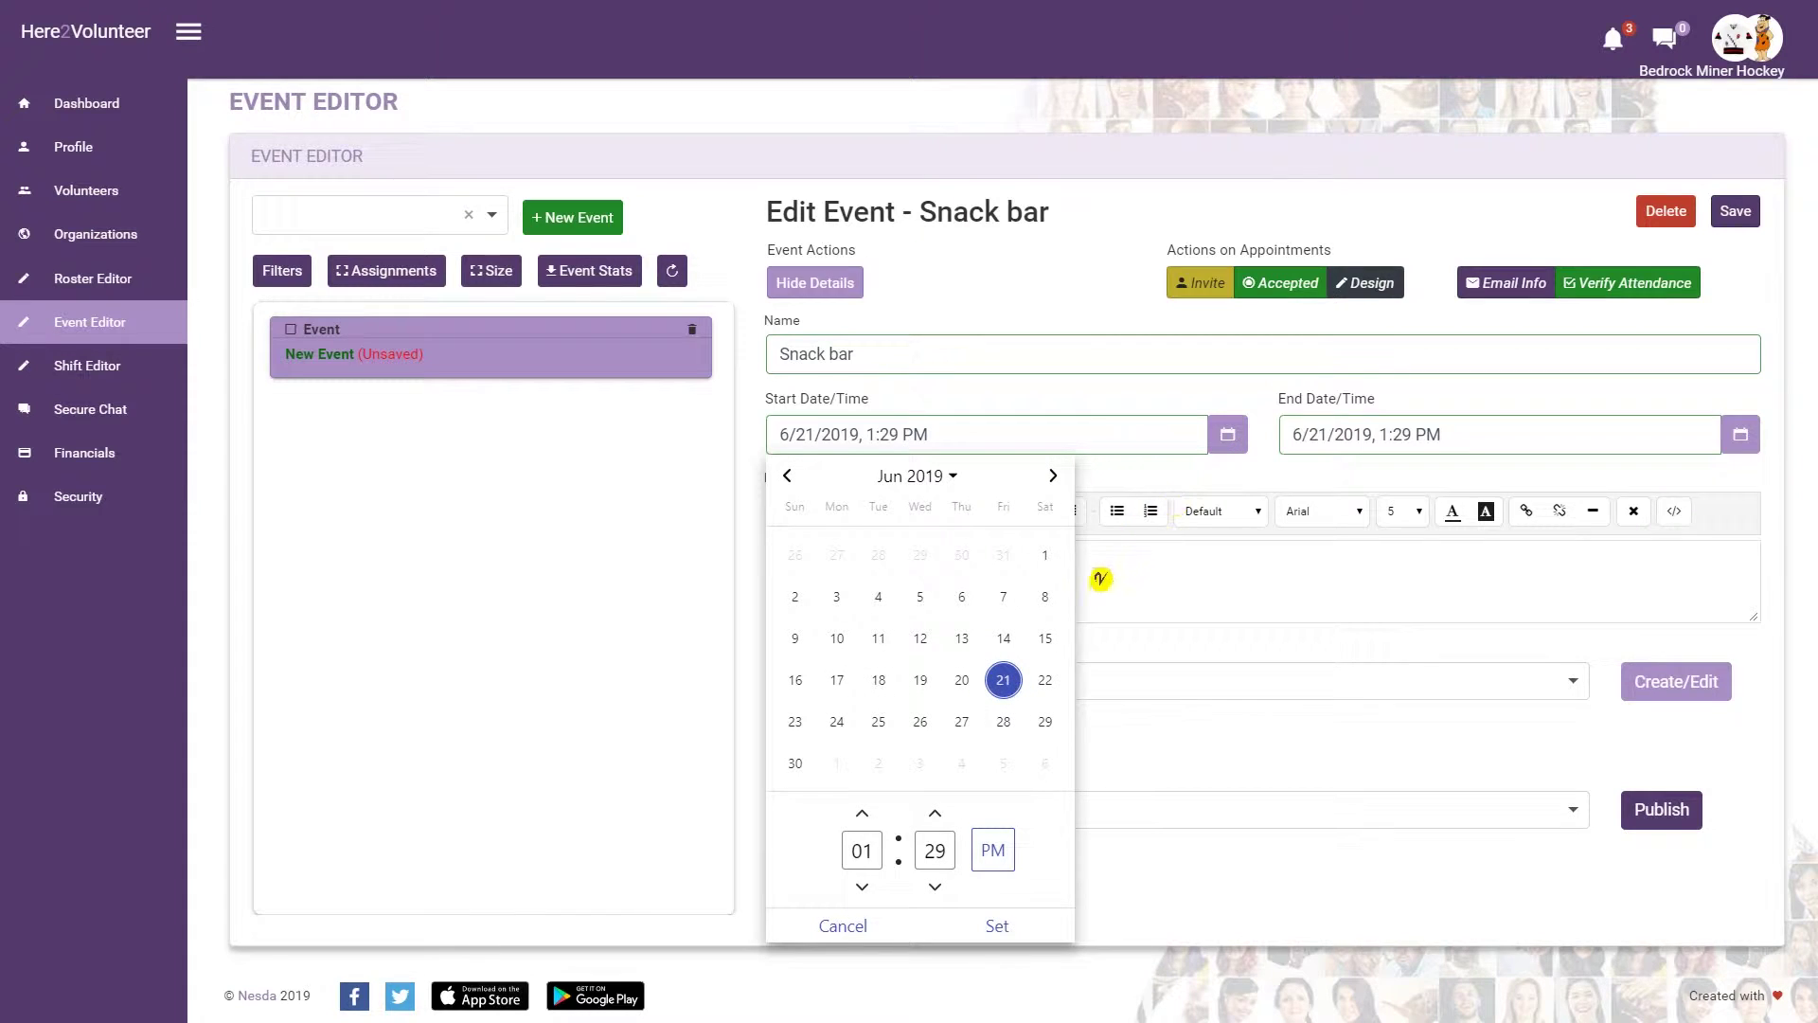
pyautogui.click(1053, 475)
pyautogui.click(1053, 475)
pyautogui.click(1054, 475)
pyautogui.click(1053, 475)
pyautogui.click(1053, 475)
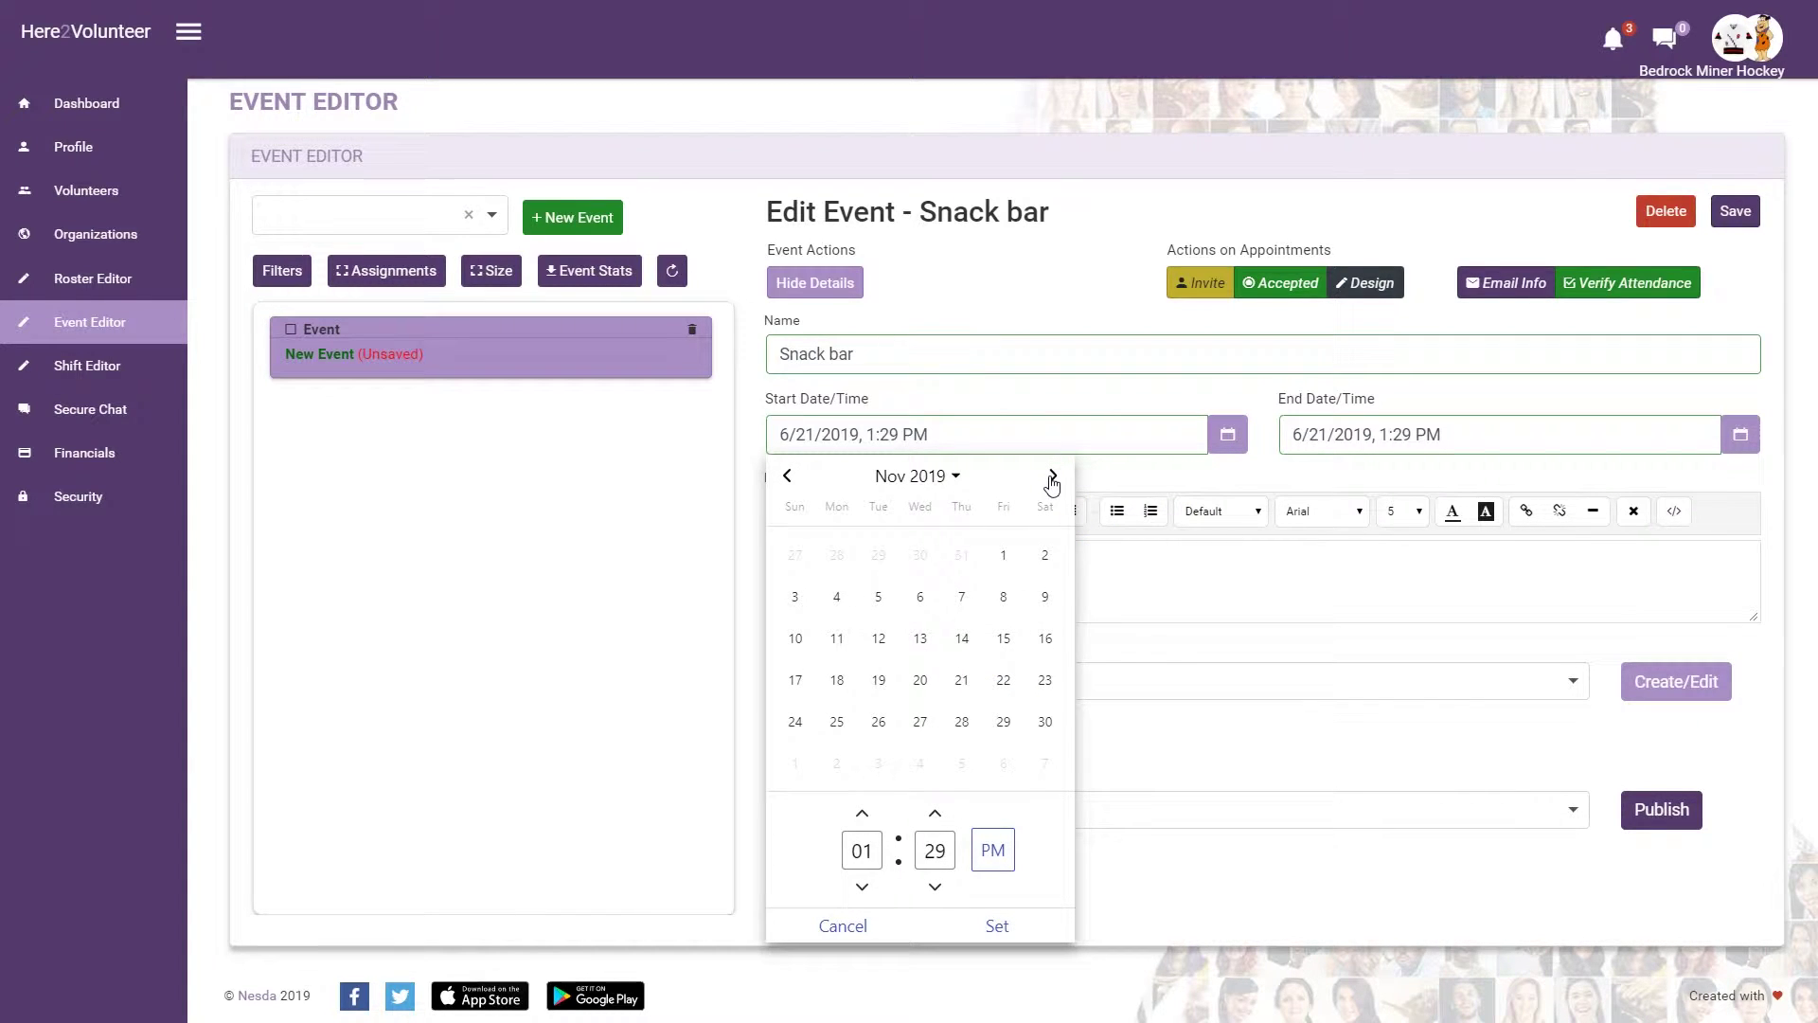
pyautogui.click(1046, 555)
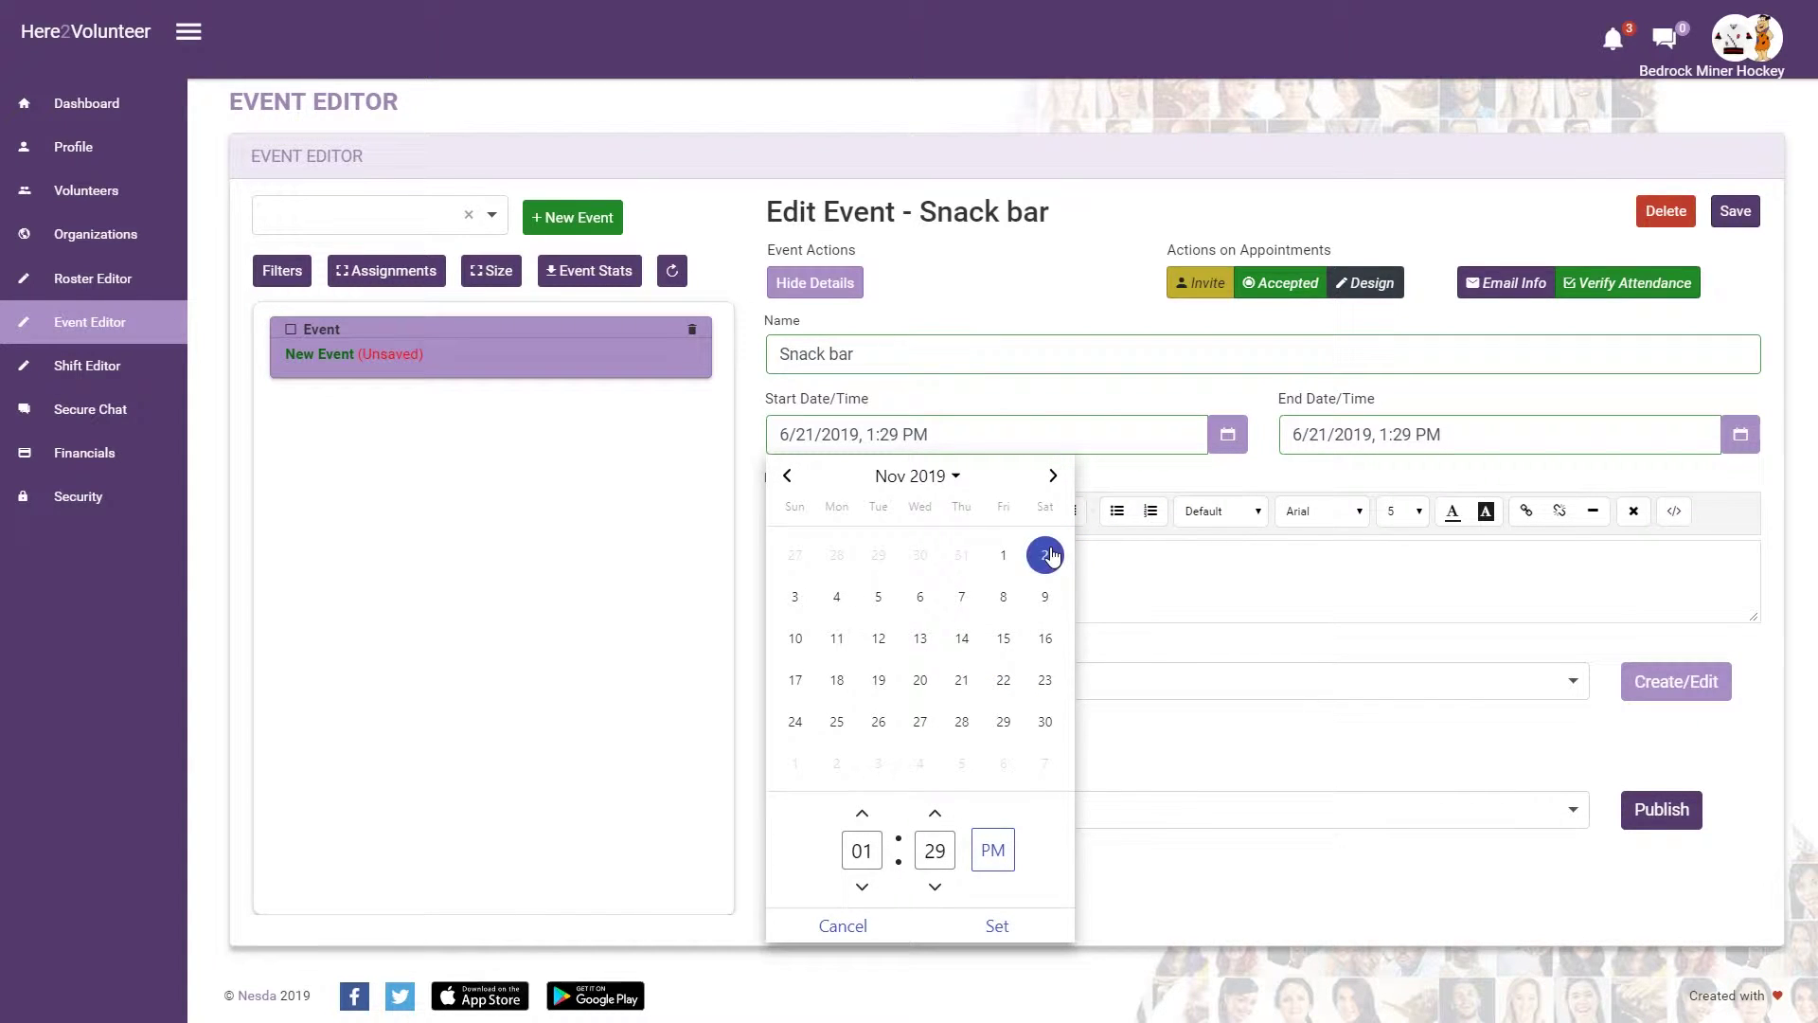
pyautogui.doubleClick(879, 850)
pyautogui.write('7')
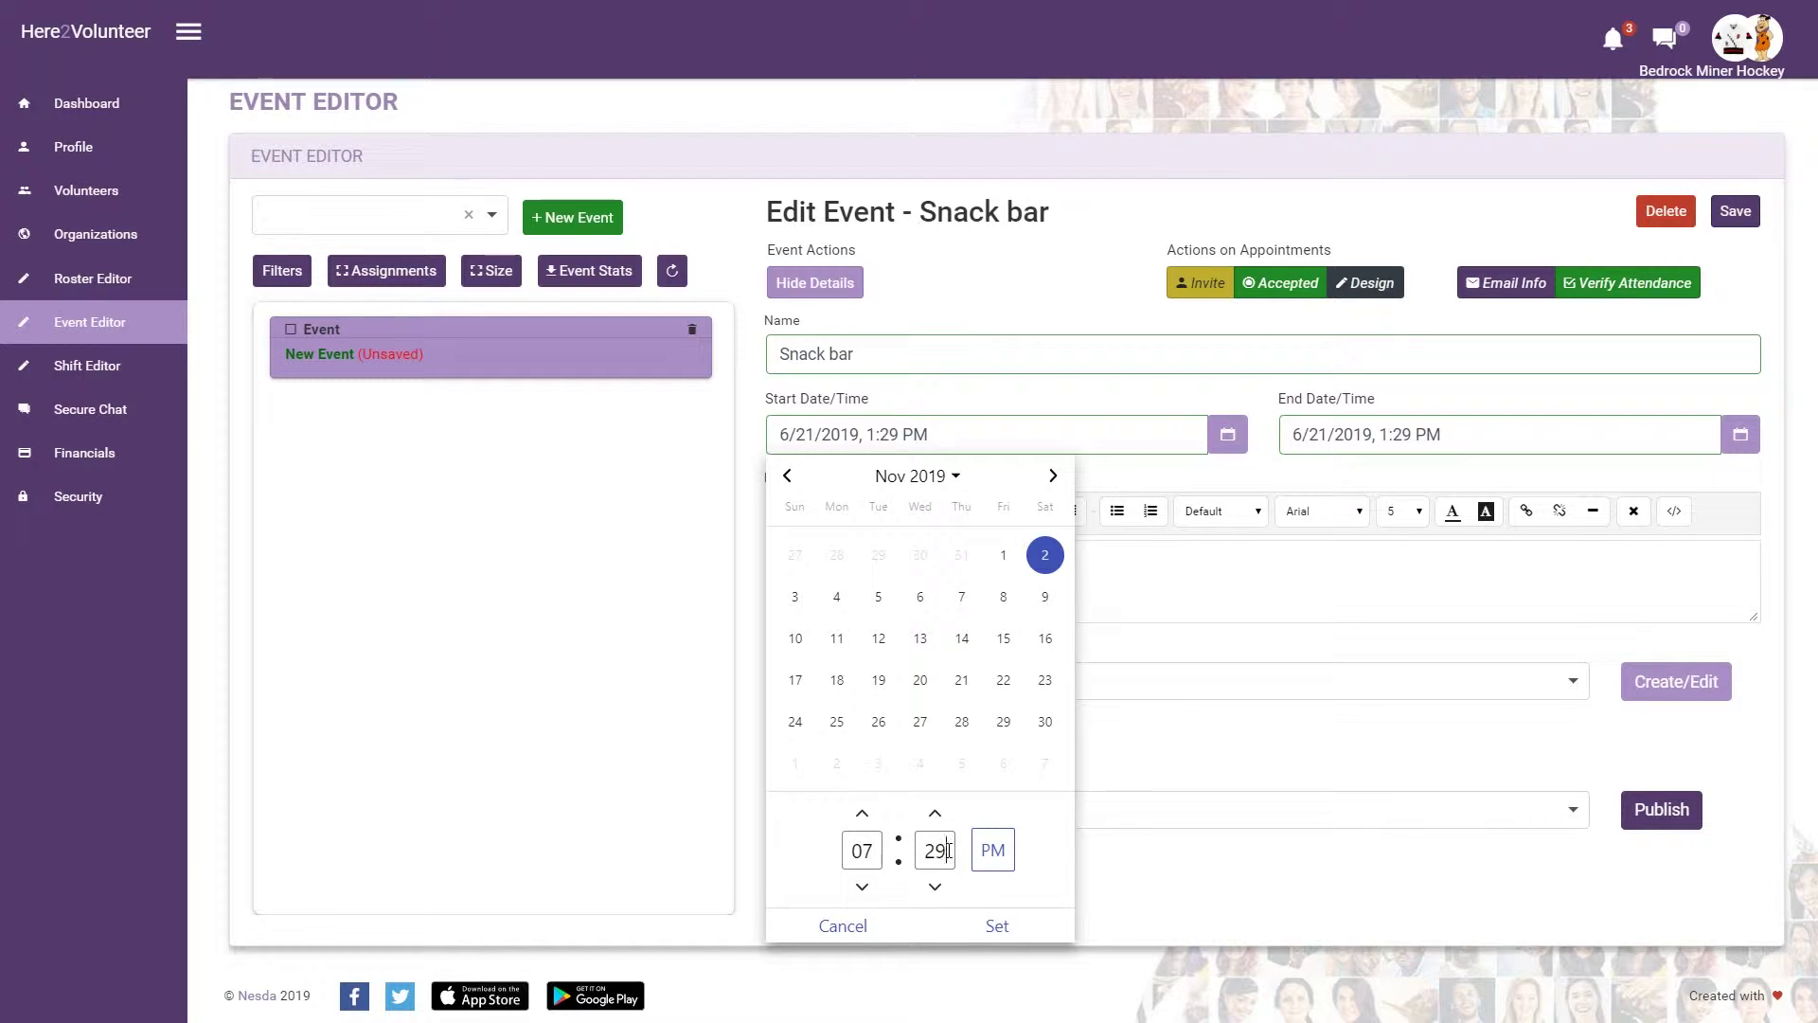
pyautogui.moveTo(948, 851); pyautogui.dragTo(926, 853)
pyautogui.write('00')
pyautogui.click(991, 852)
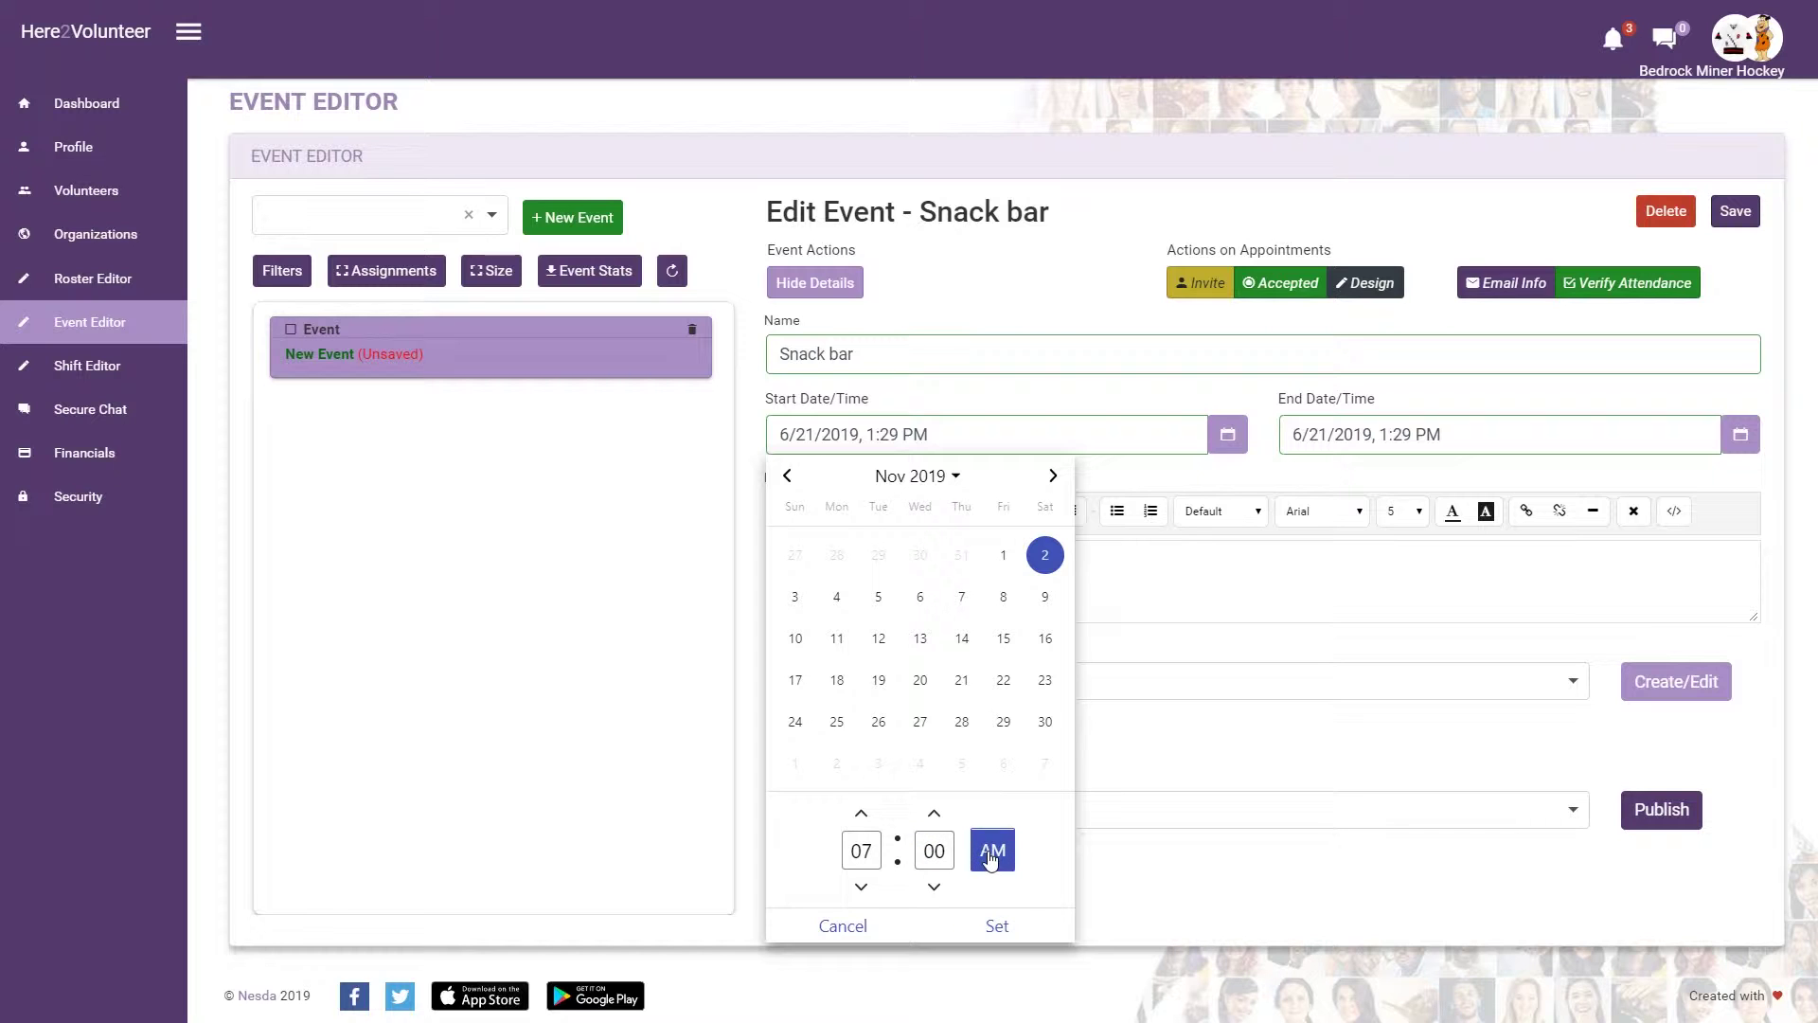
pyautogui.click(1002, 926)
# - Set the Snack bar event's end to November 2, 2019 at 7:00 PM
pyautogui.click(1742, 442)
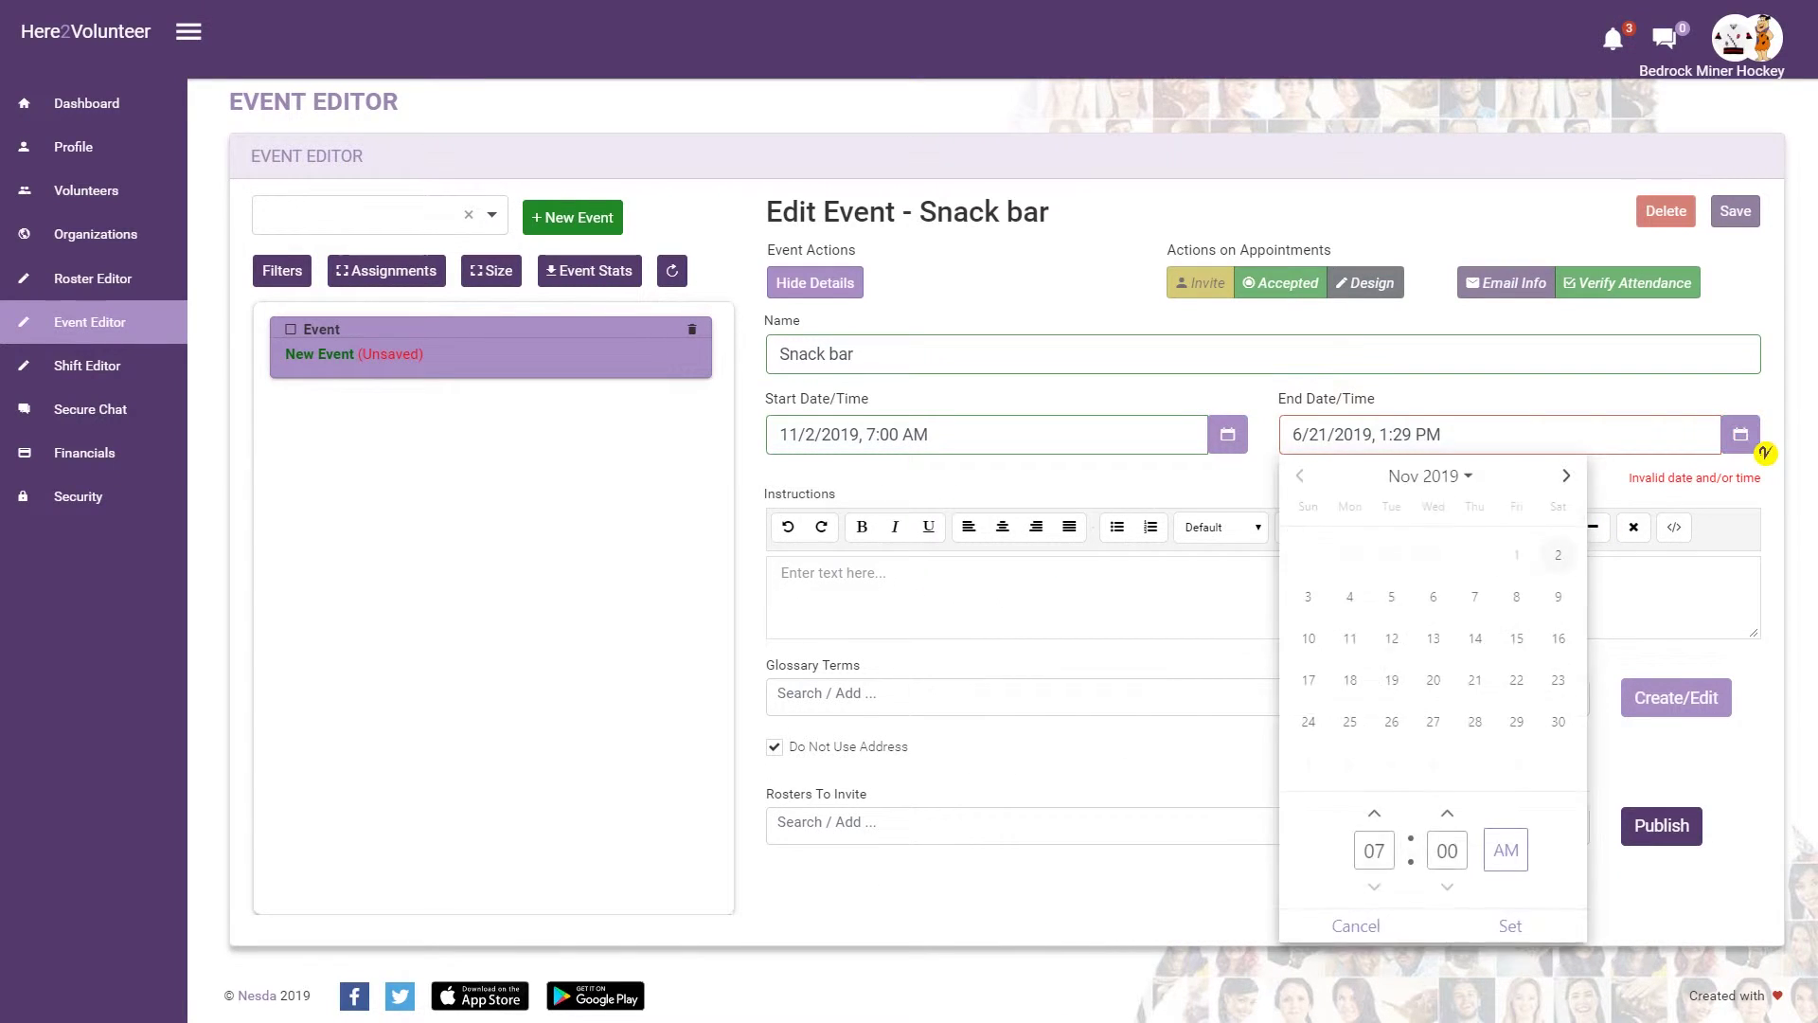
pyautogui.click(1506, 851)
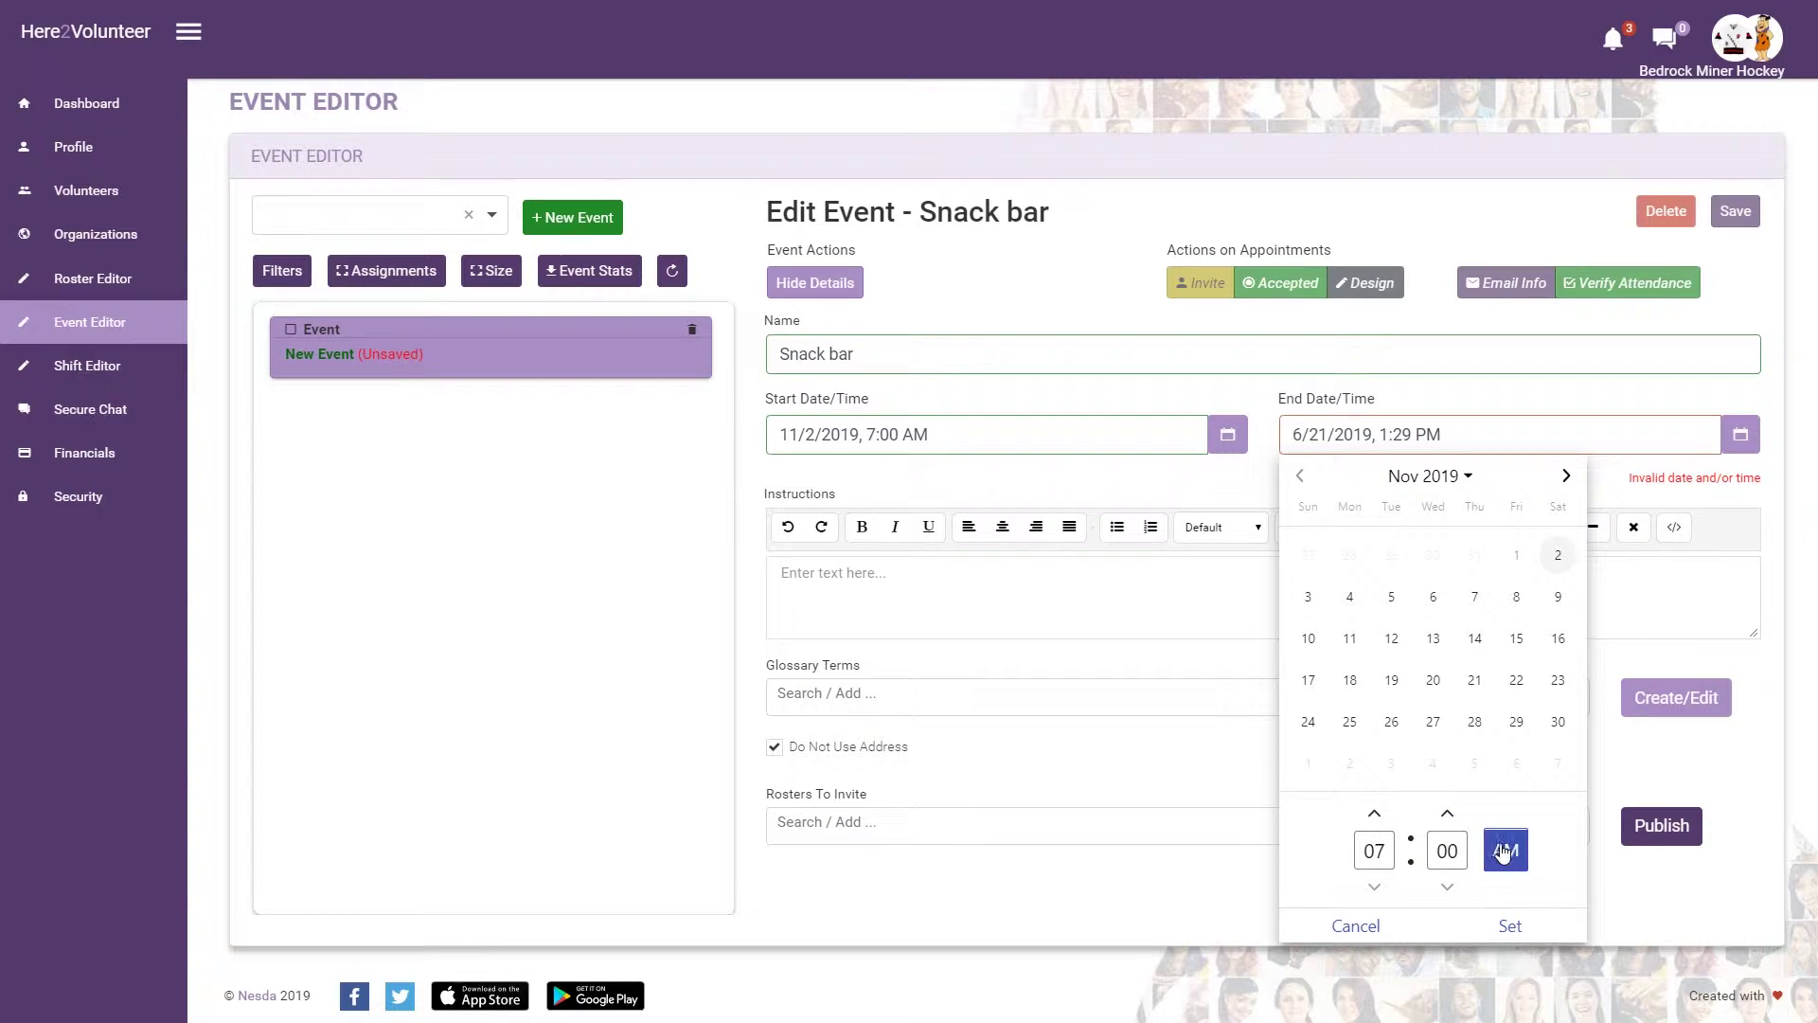
pyautogui.click(1507, 929)
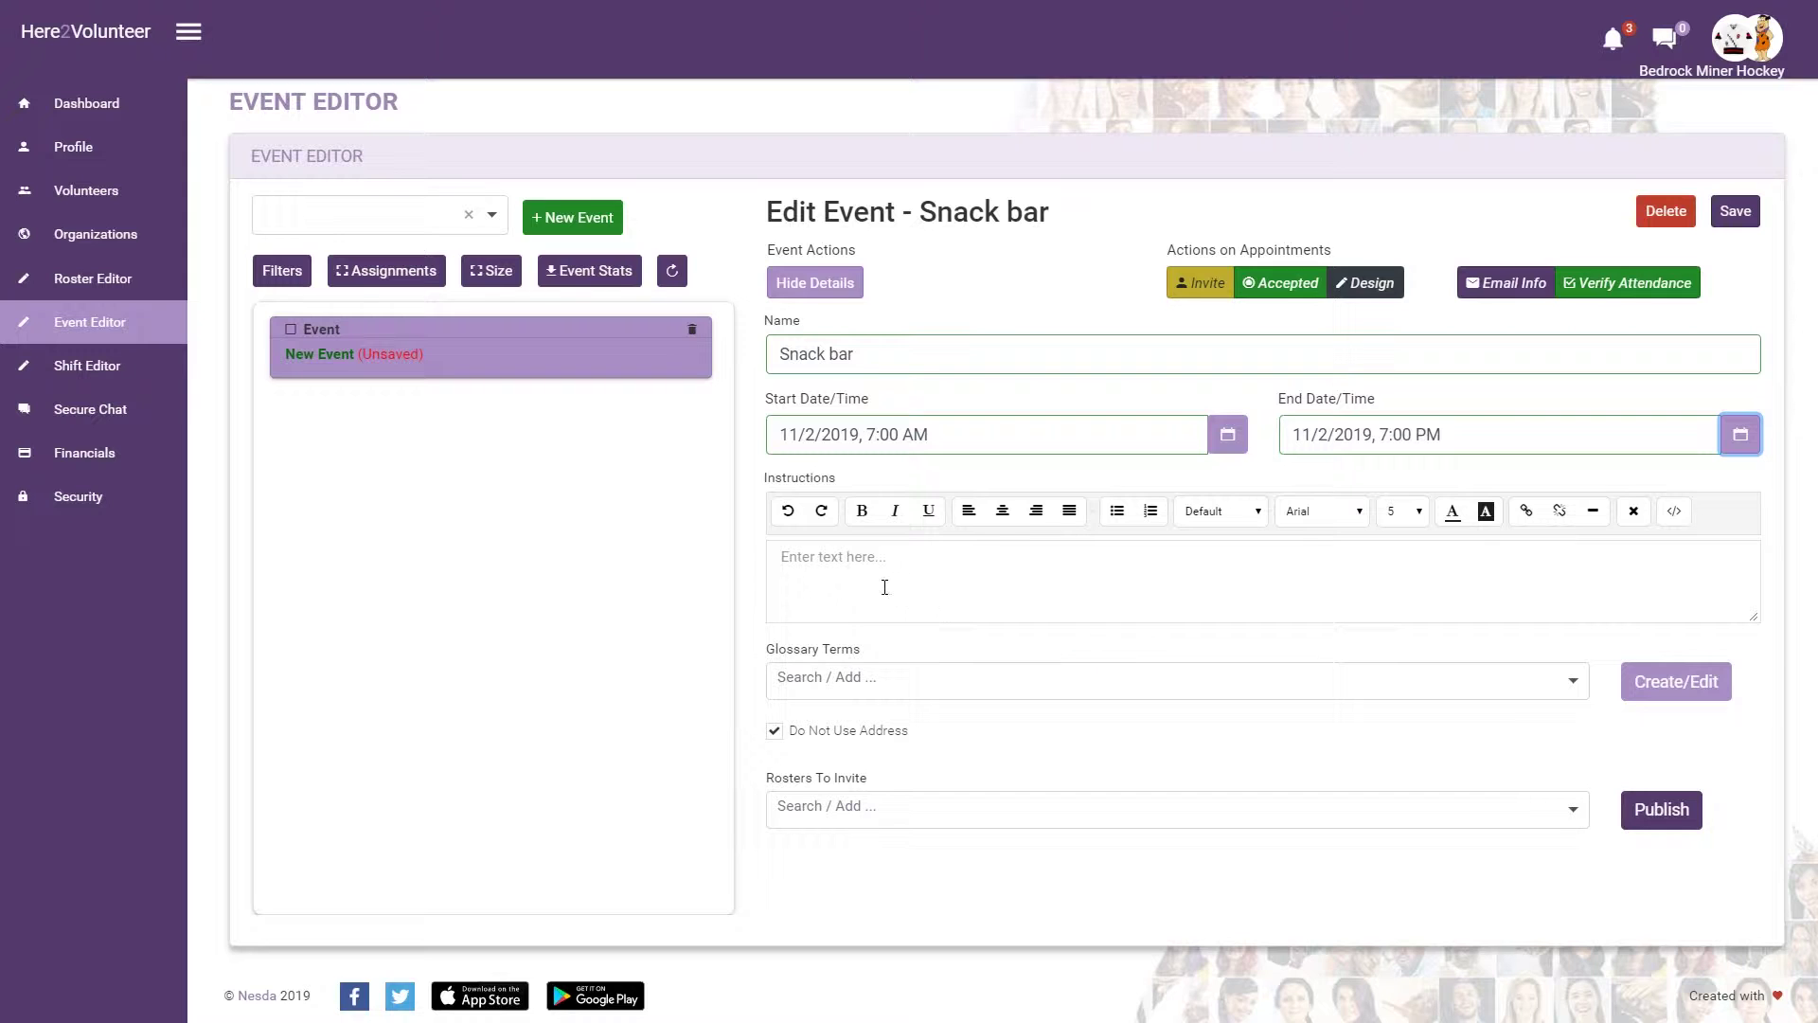
# - Add the glossary term "Snack bar staff" to the event
pyautogui.click(889, 675)
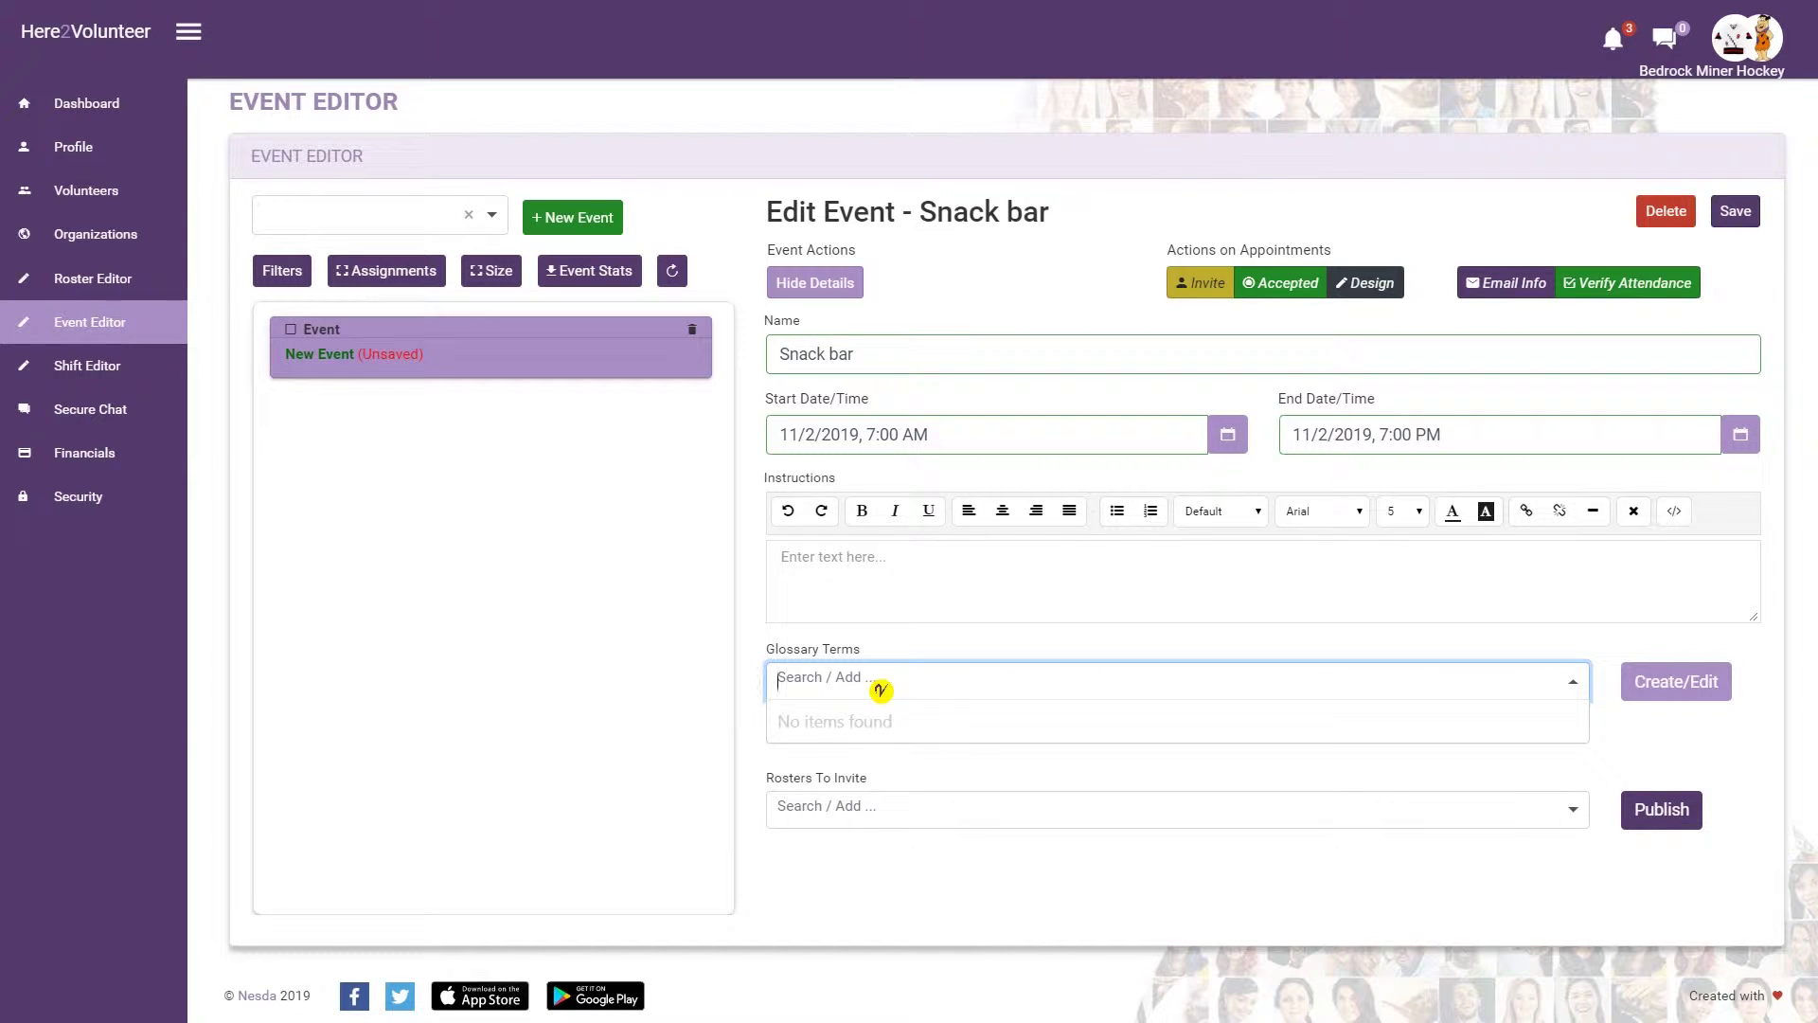
pyautogui.write('s')
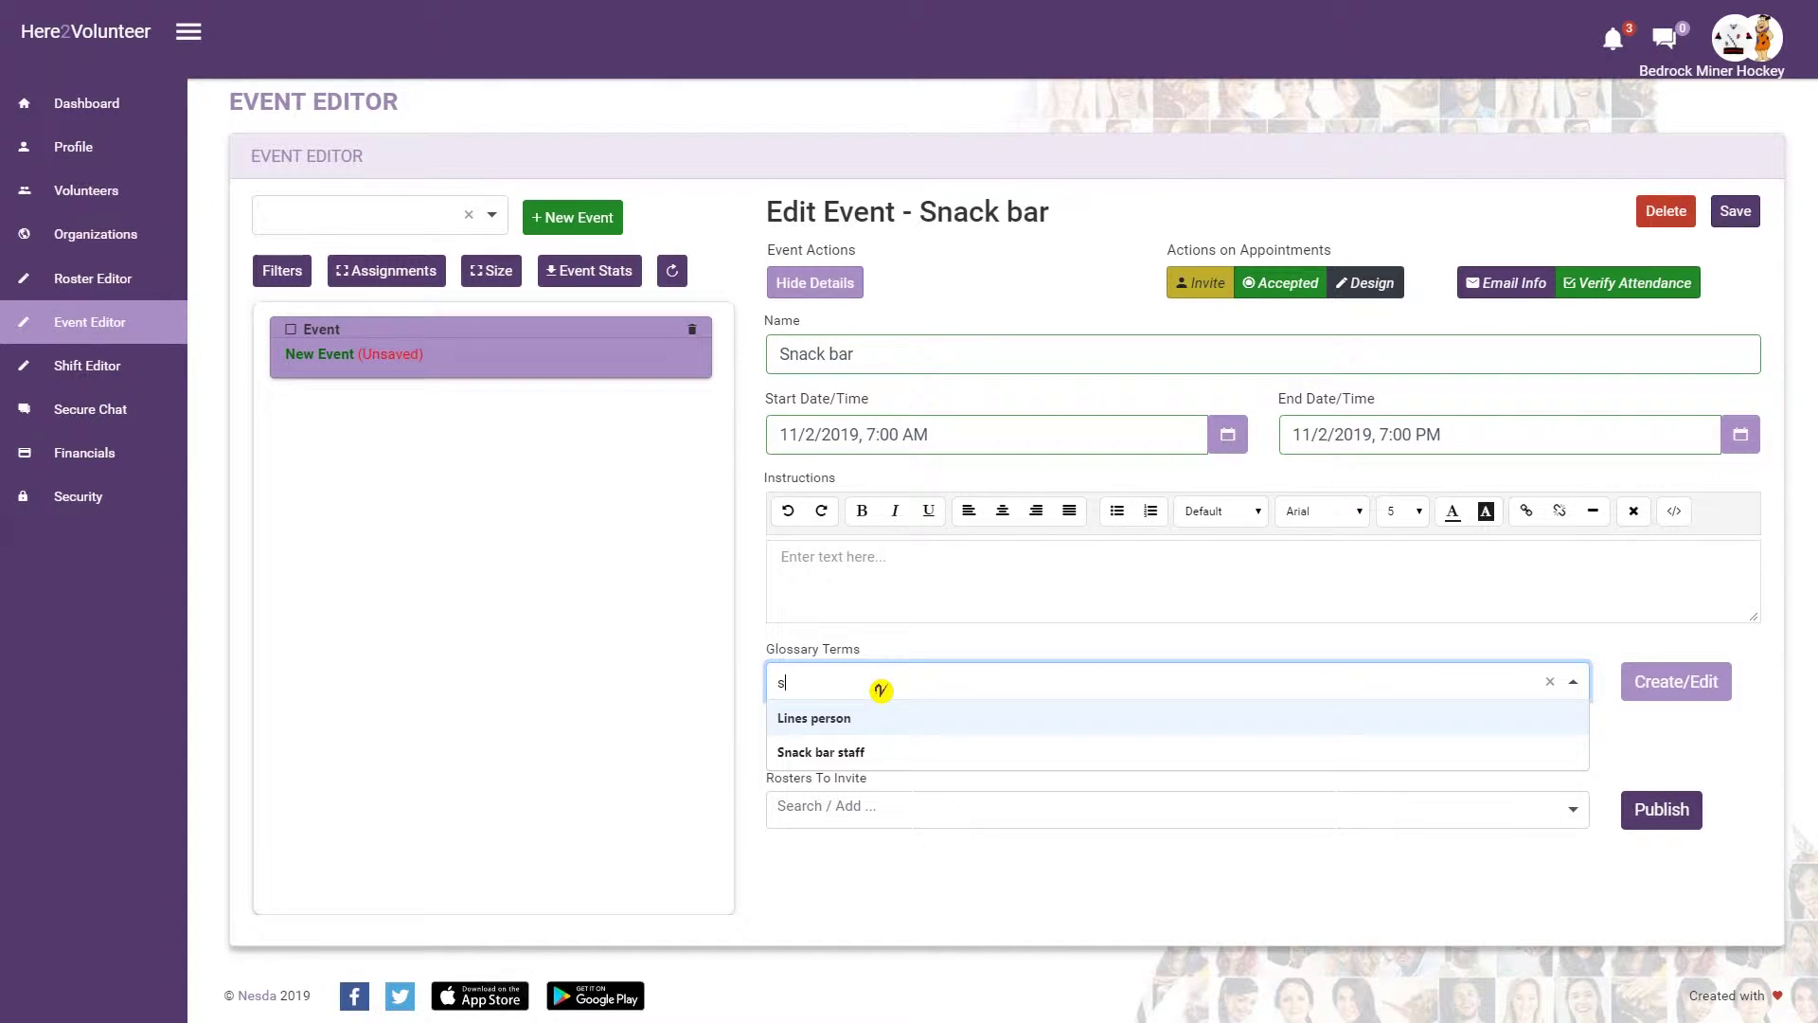
pyautogui.click(857, 752)
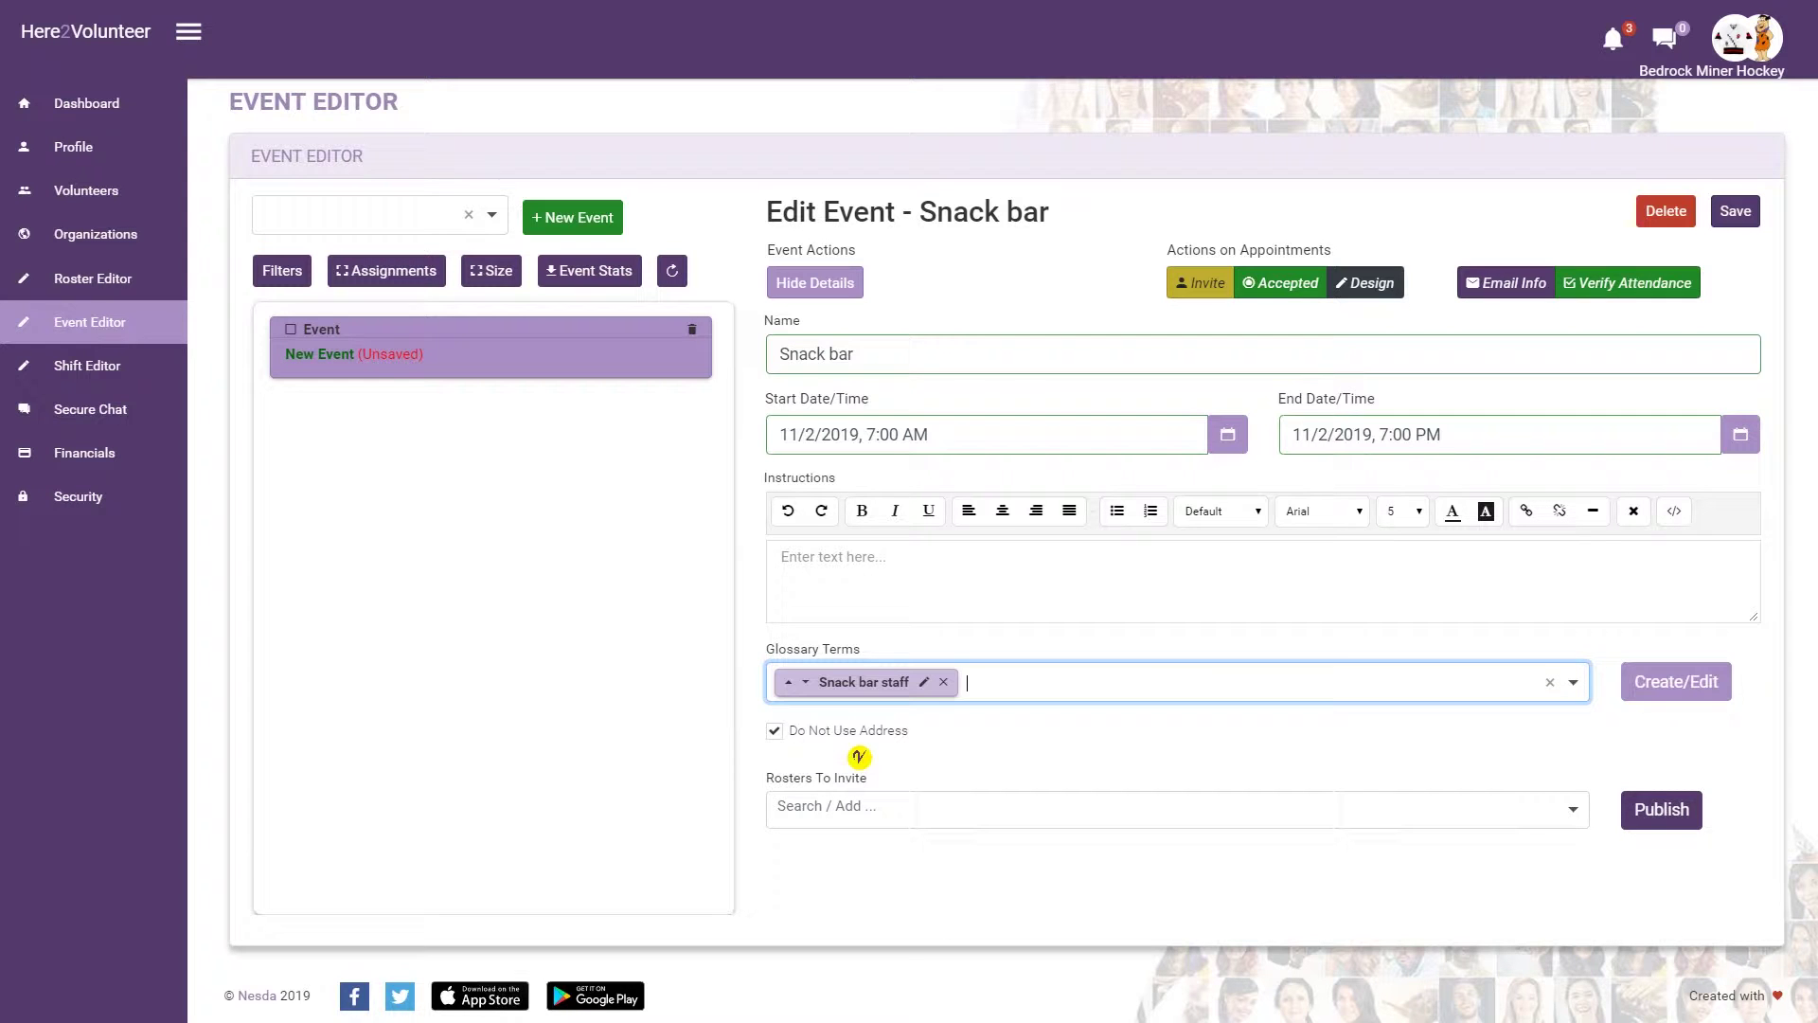
# - Enable the event's address, choose Magna Centre as the location, and save the event
pyautogui.click(773, 732)
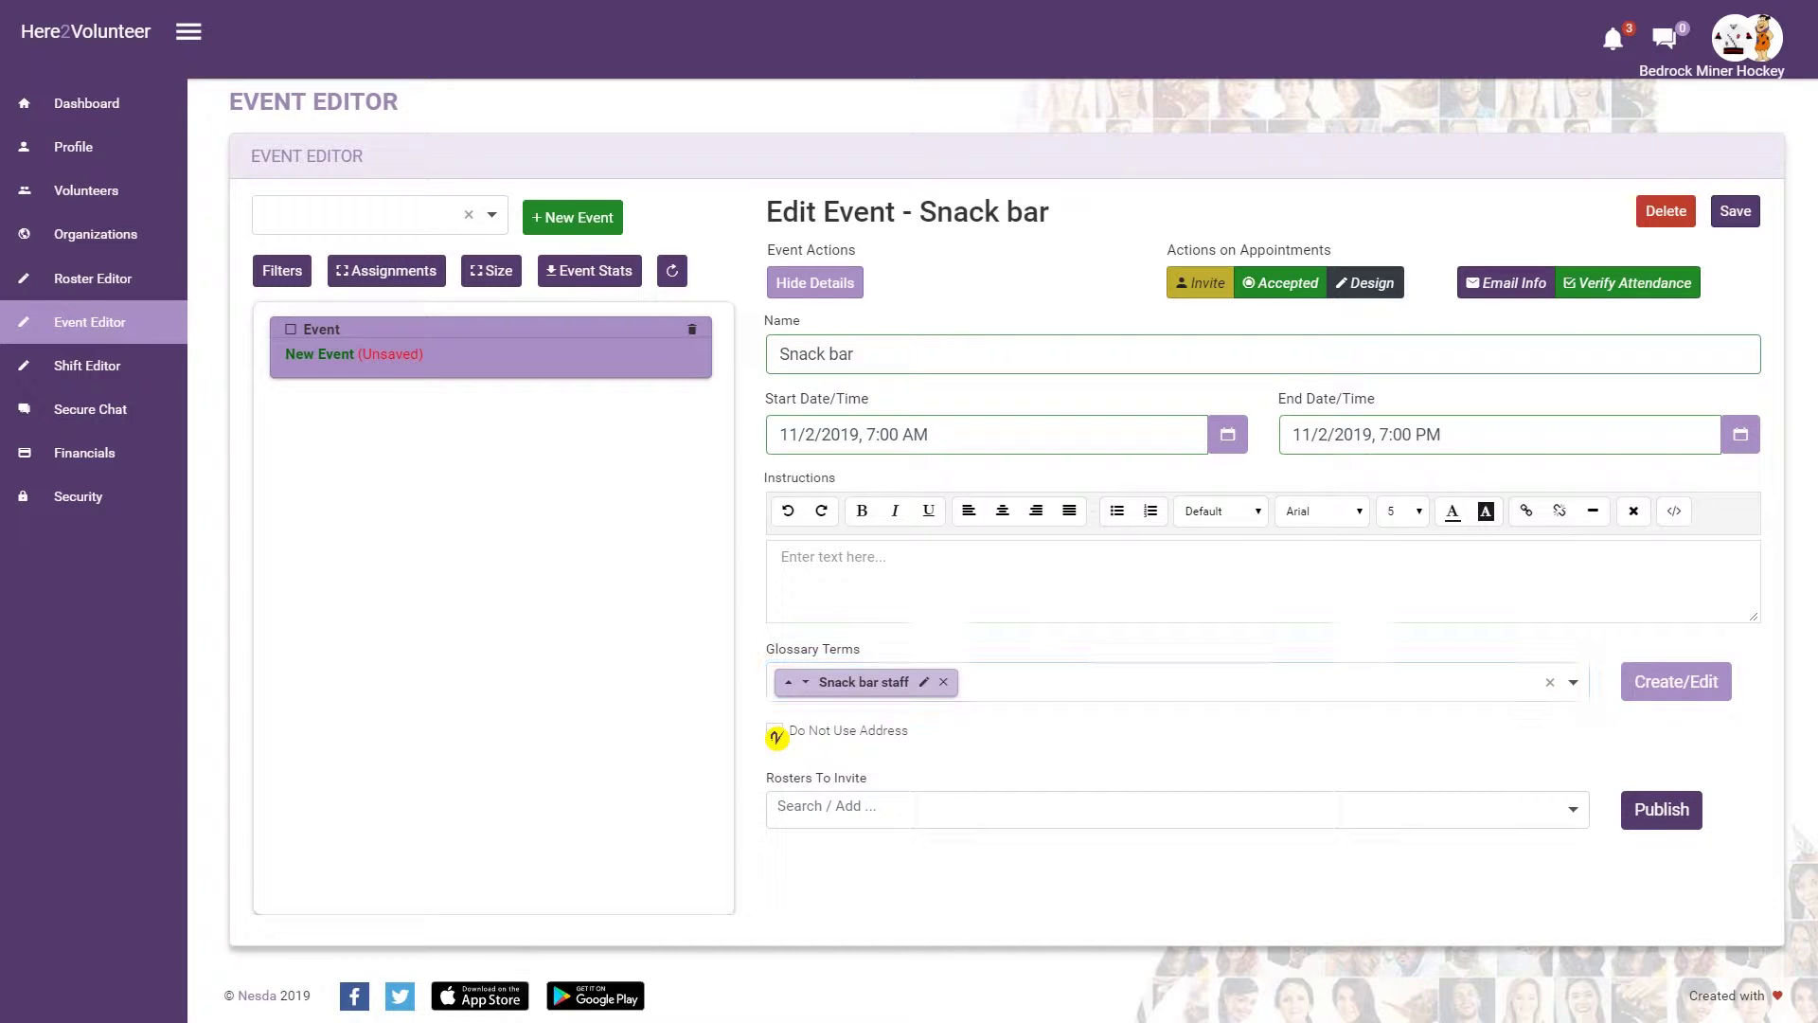
pyautogui.click(775, 734)
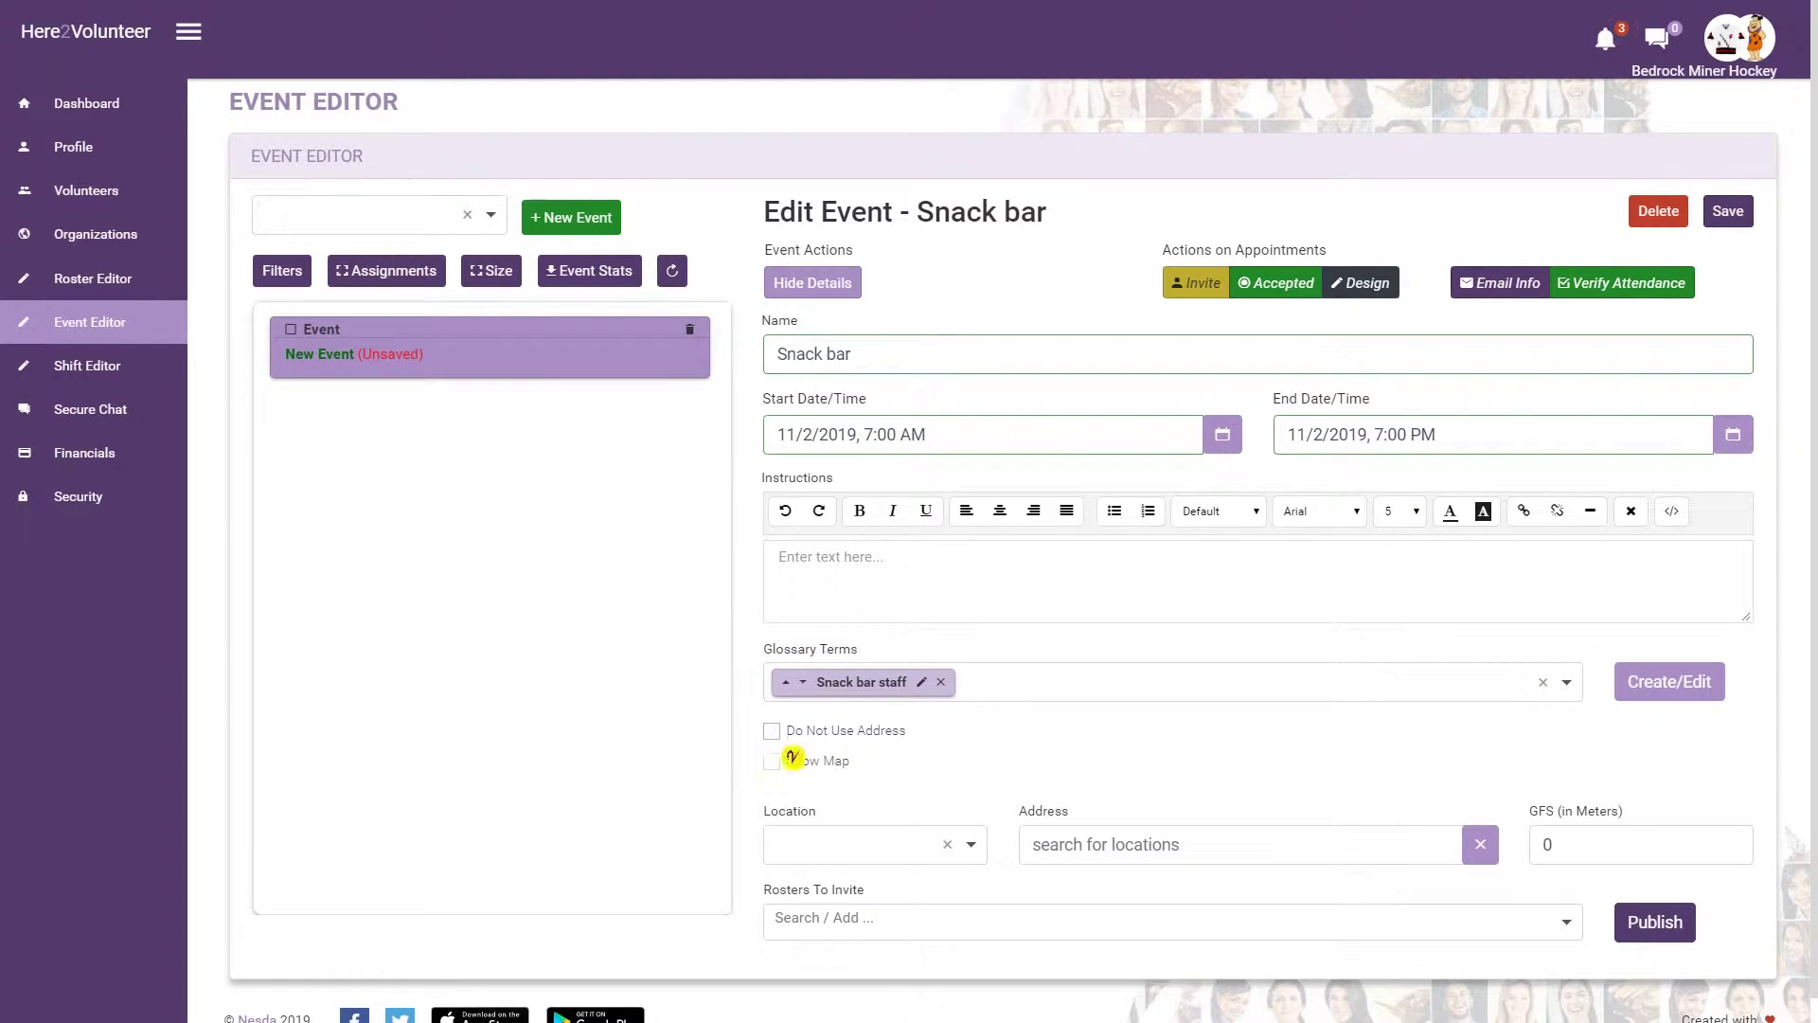
pyautogui.click(812, 847)
pyautogui.click(855, 641)
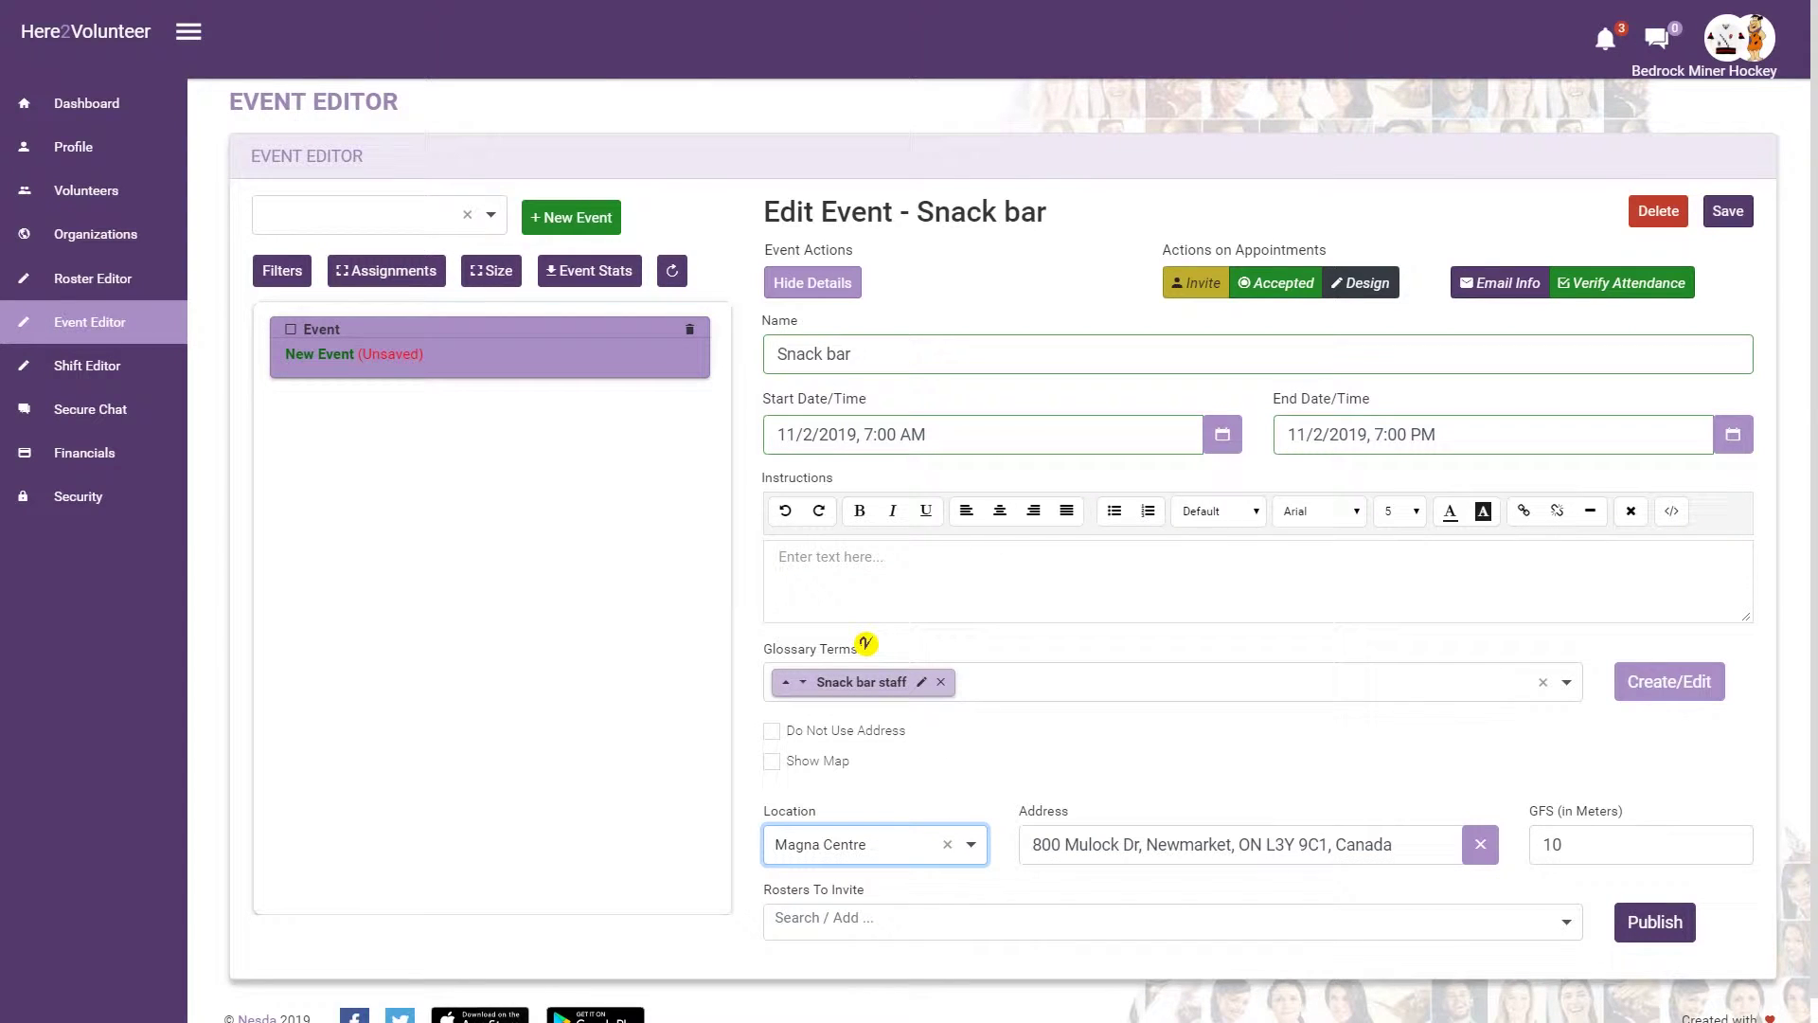
pyautogui.click(1727, 212)
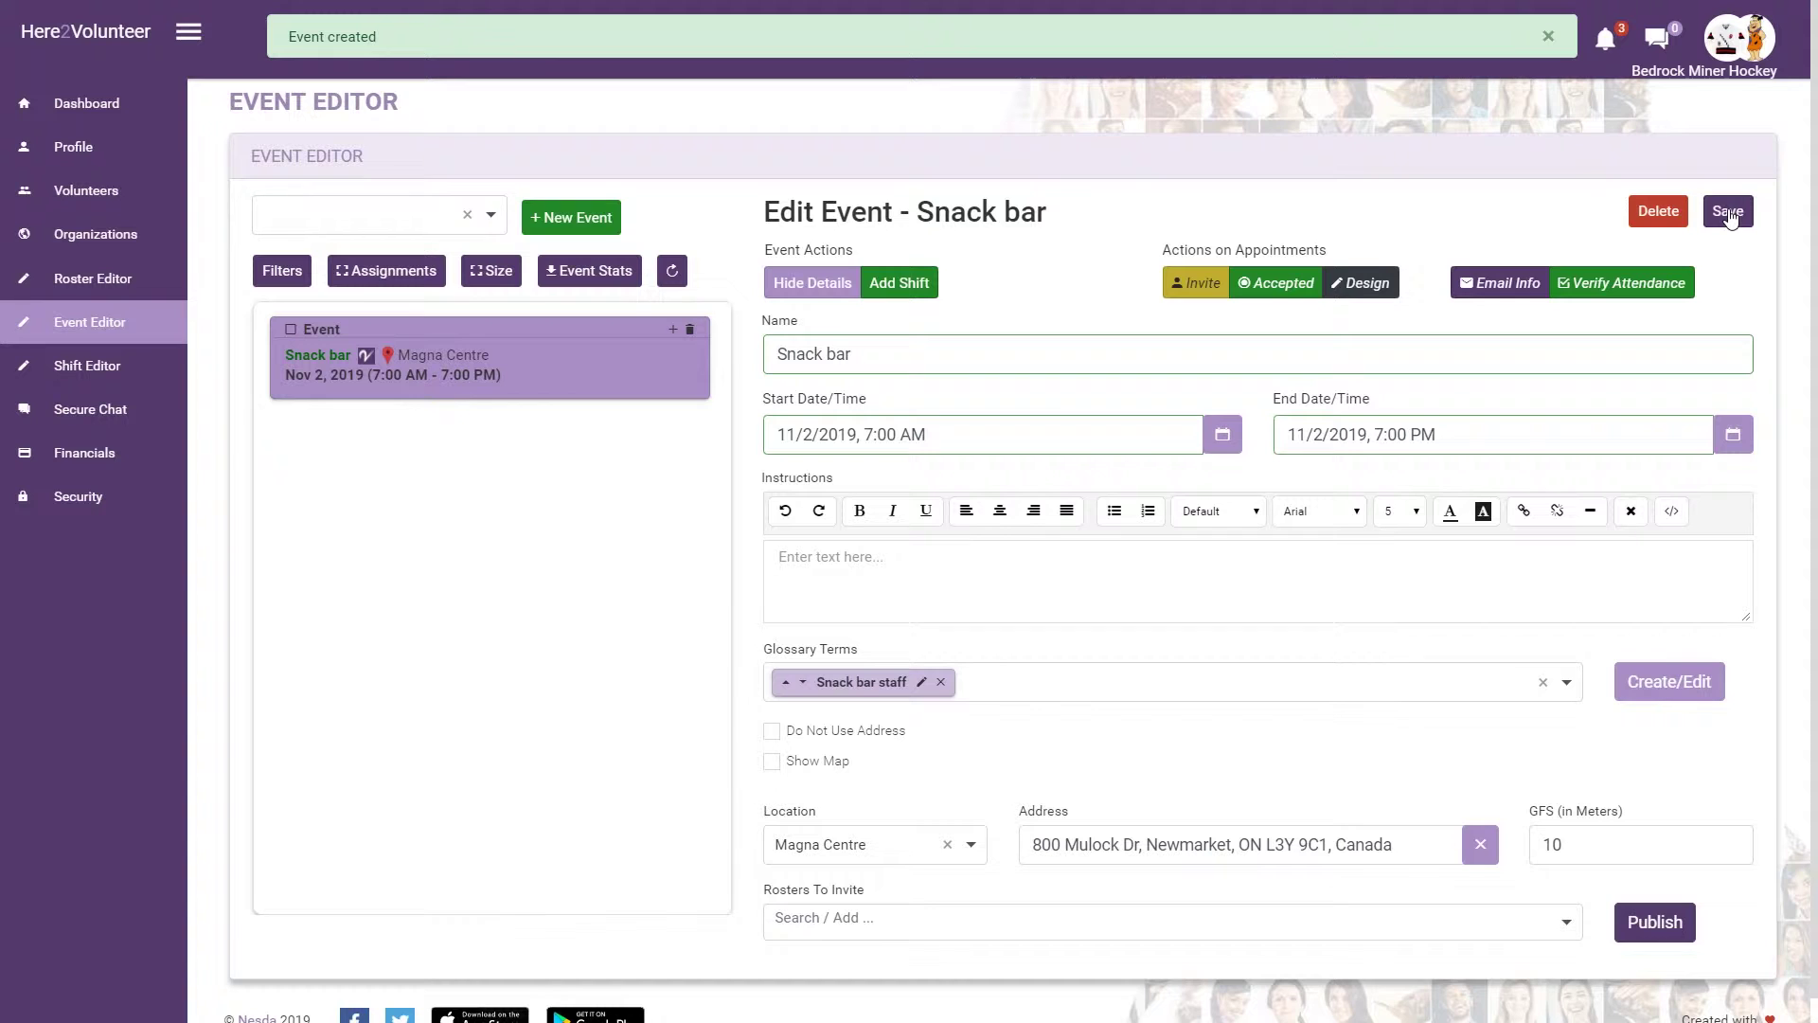
# - Add a shift to the Snack bar event and name it "7am-9am"
pyautogui.click(911, 284)
pyautogui.moveTo(875, 346); pyautogui.dragTo(755, 358)
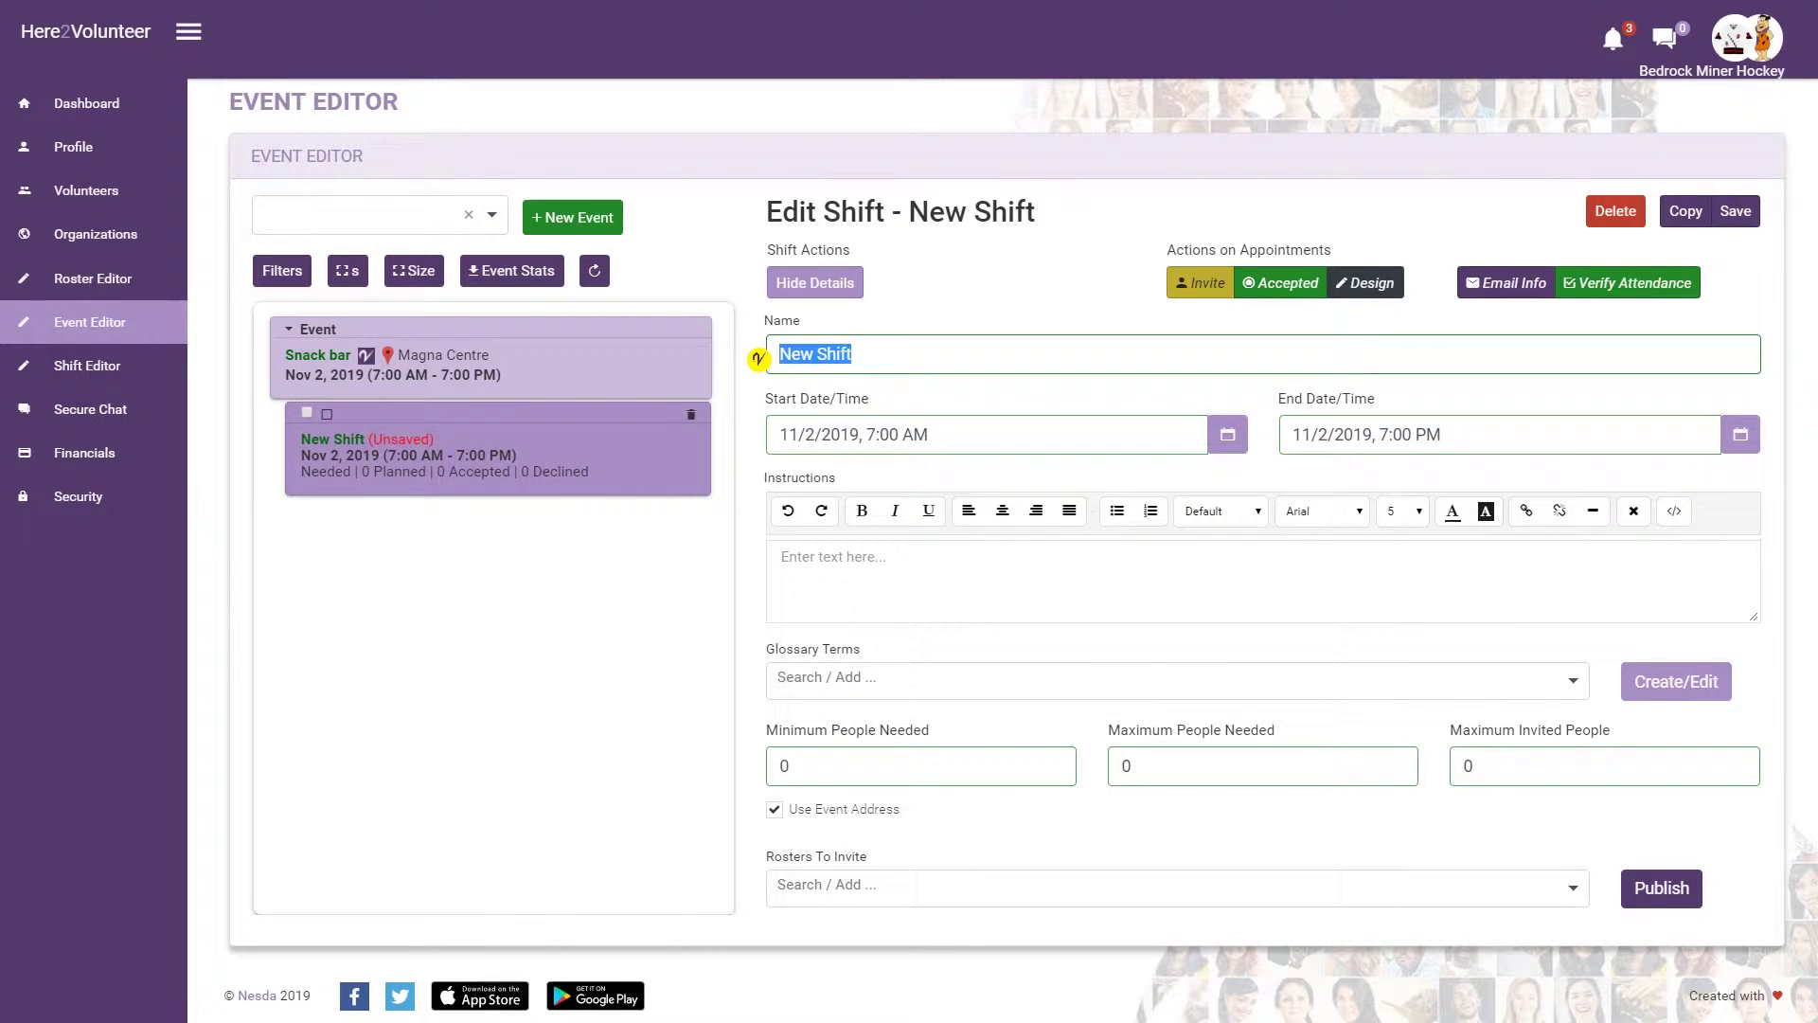
pyautogui.write('7am')
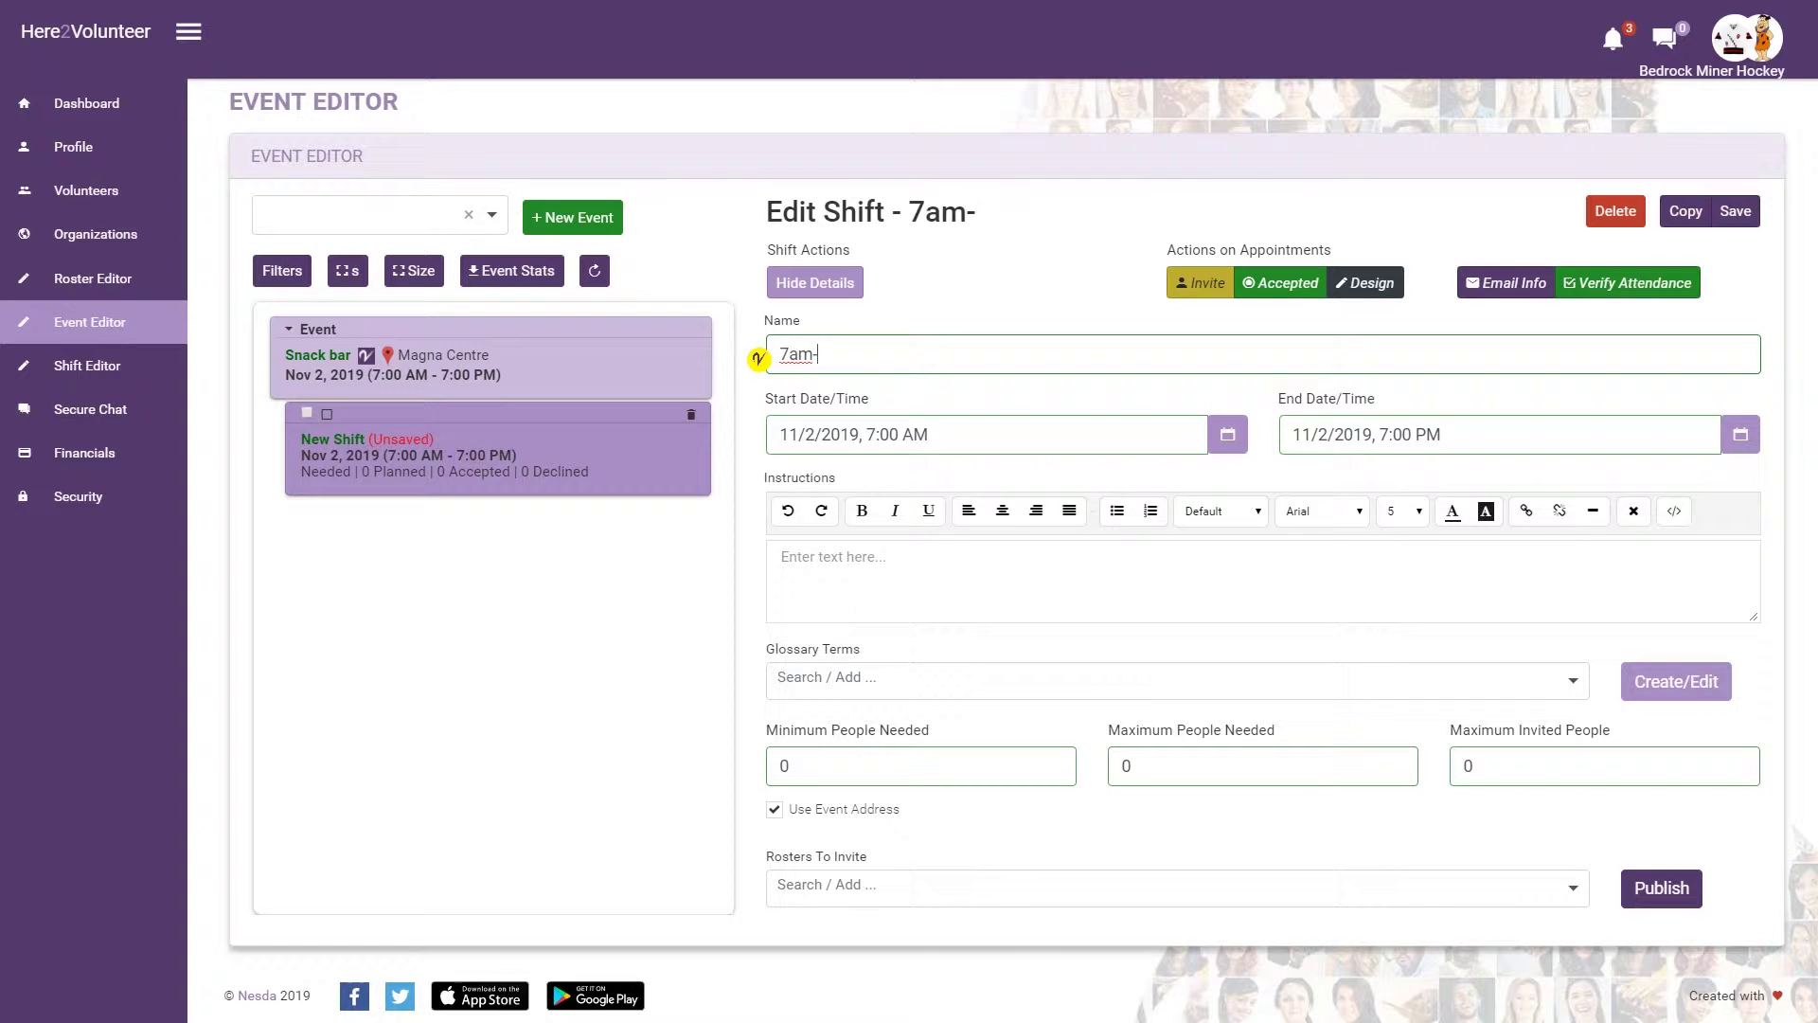
pyautogui.write('-9am')
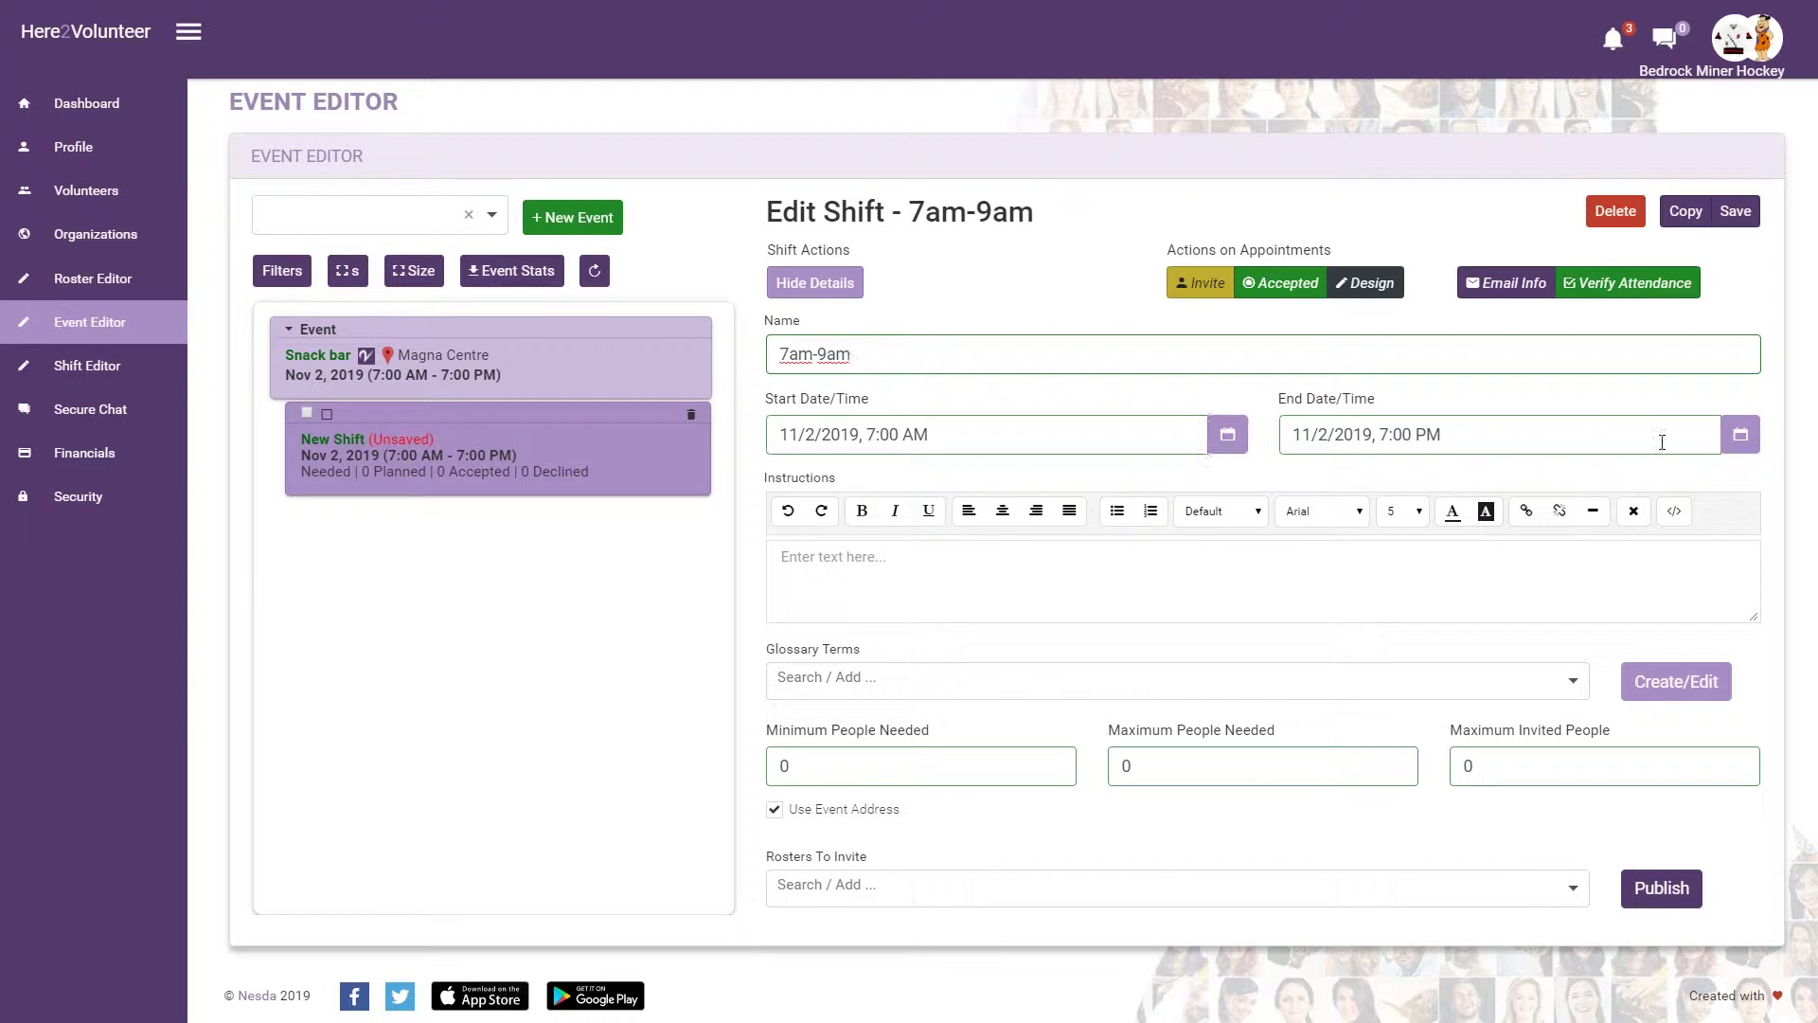
# - Set the 7am-9am shift's end time to 9:00 AM on November 2, 2019
pyautogui.click(1740, 434)
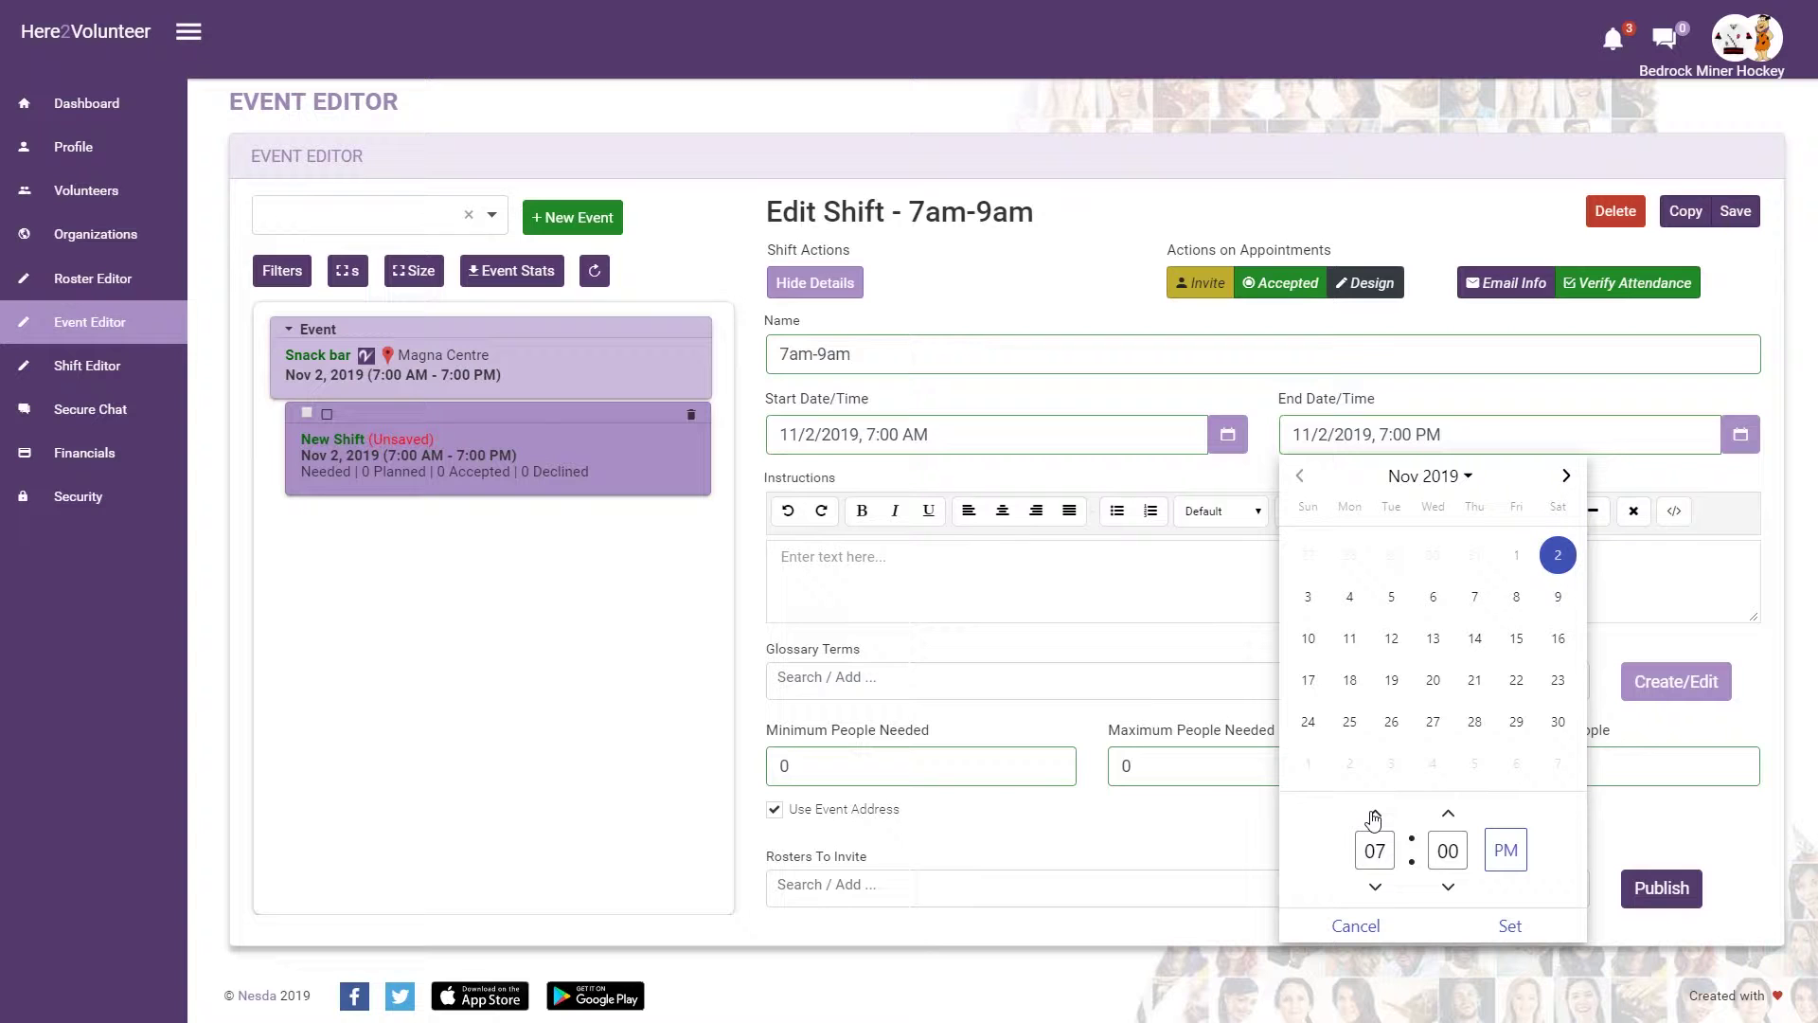
pyautogui.click(1506, 850)
pyautogui.click(1511, 925)
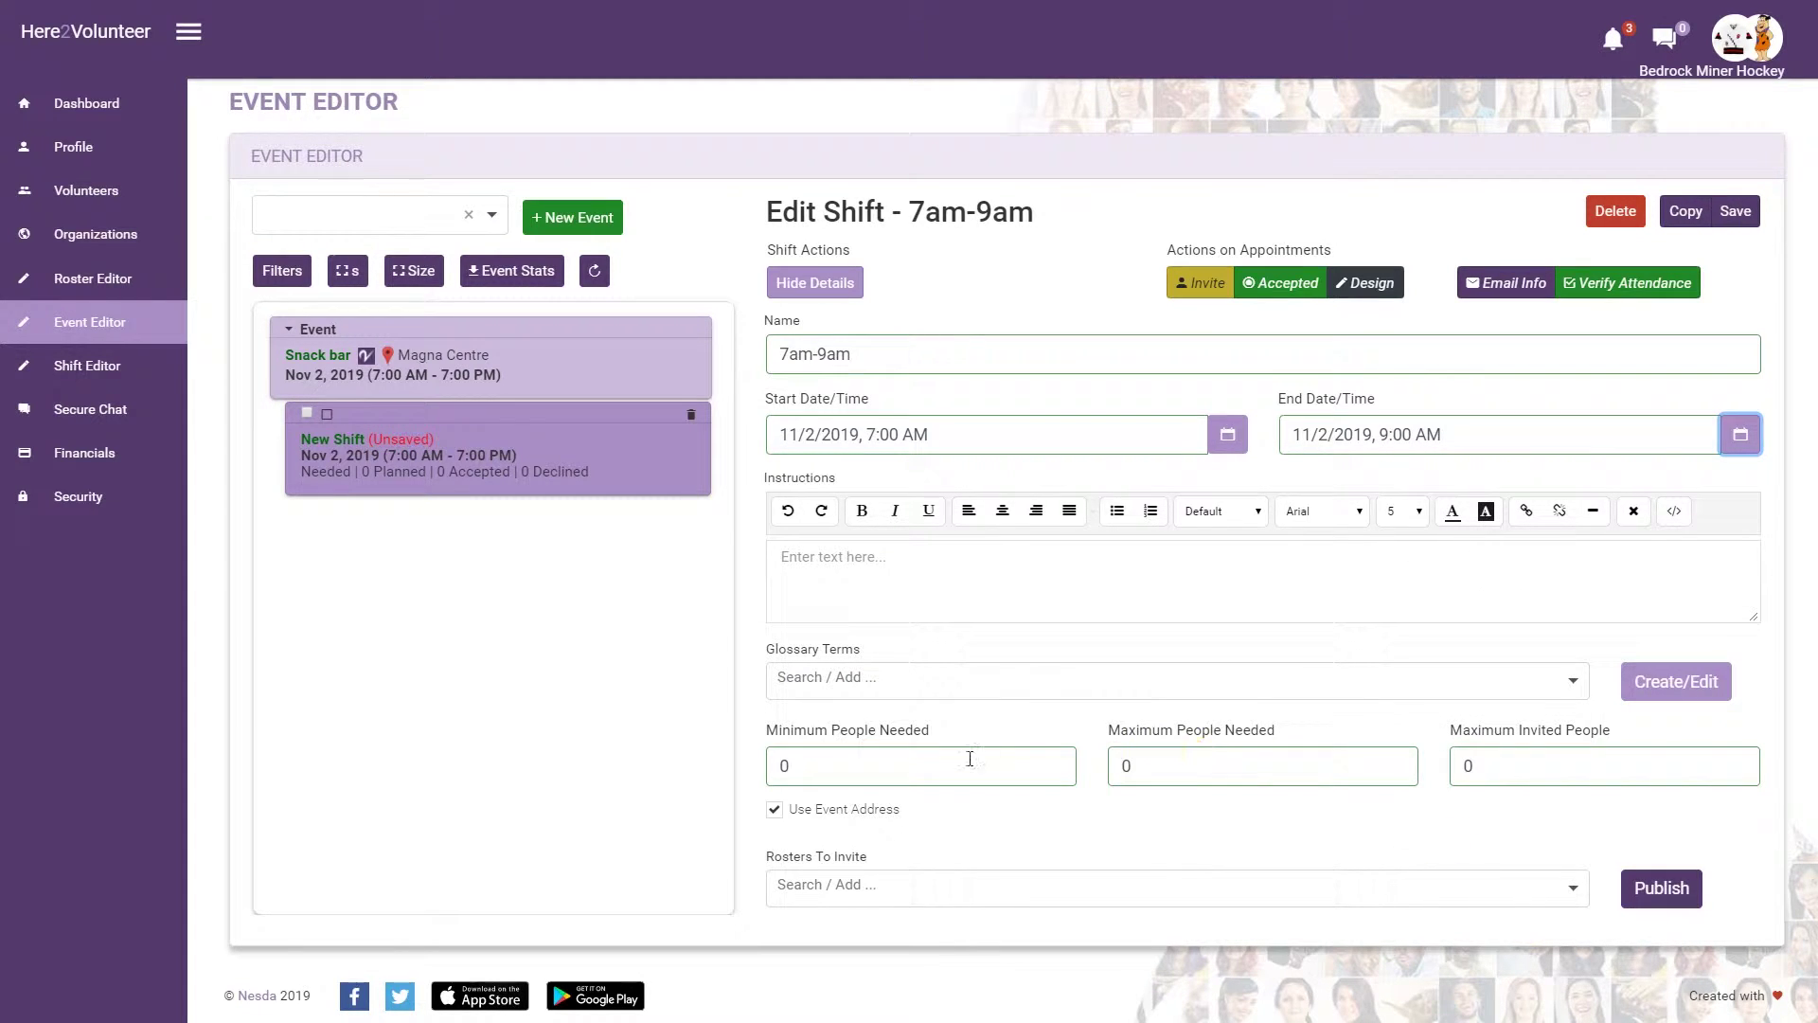
# - Set the shift's minimum and maximum people needed to 2 each and save the shift
pyautogui.moveTo(805, 772); pyautogui.dragTo(763, 786)
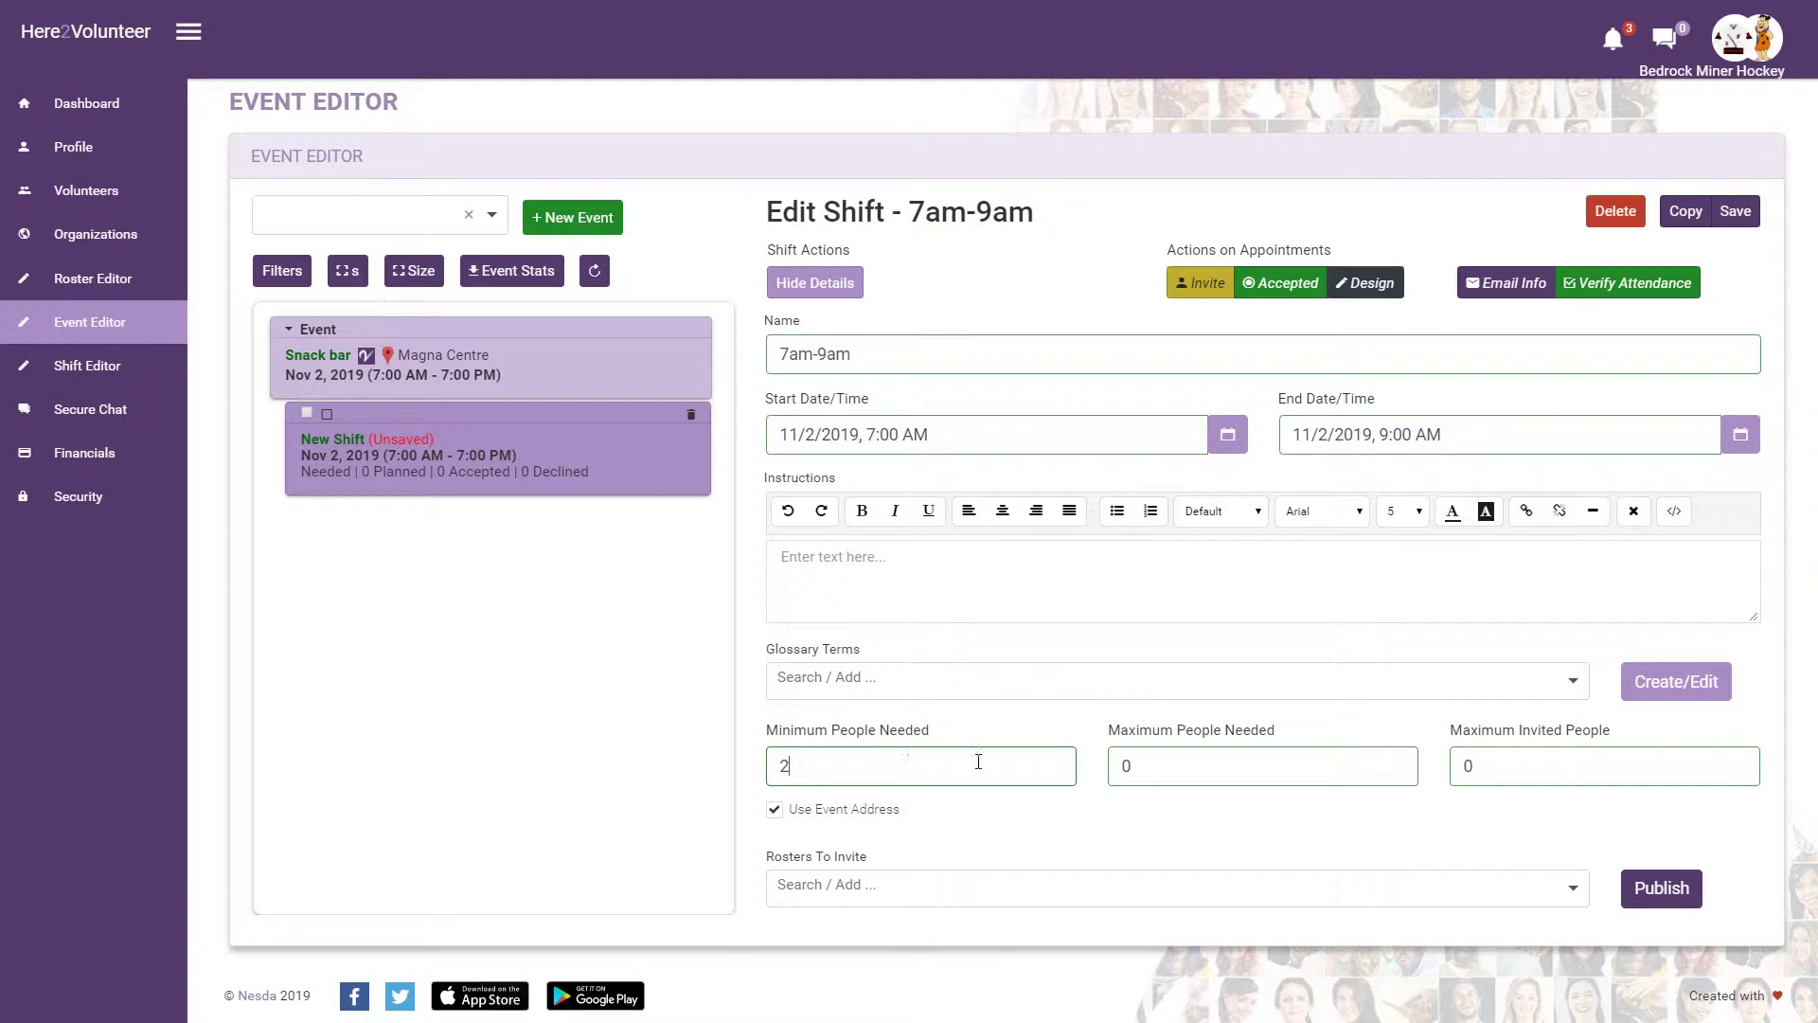
pyautogui.moveTo(1152, 768); pyautogui.dragTo(1114, 782)
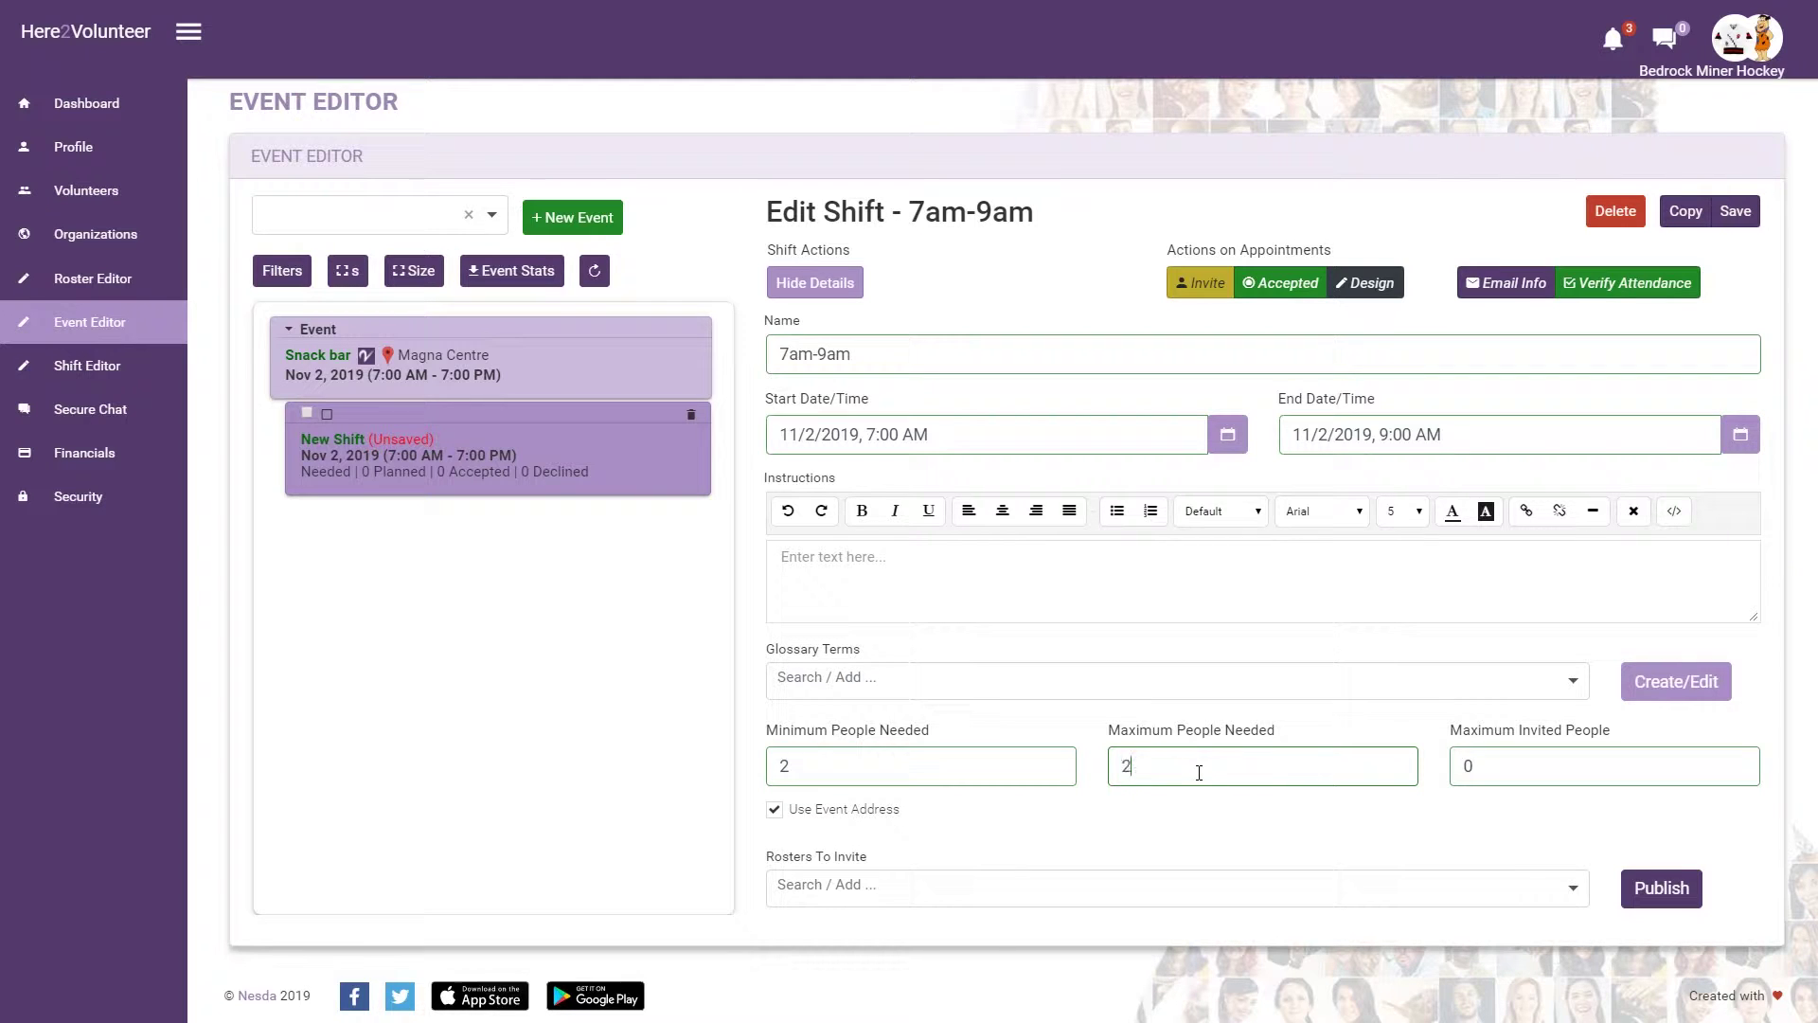
pyautogui.click(1728, 216)
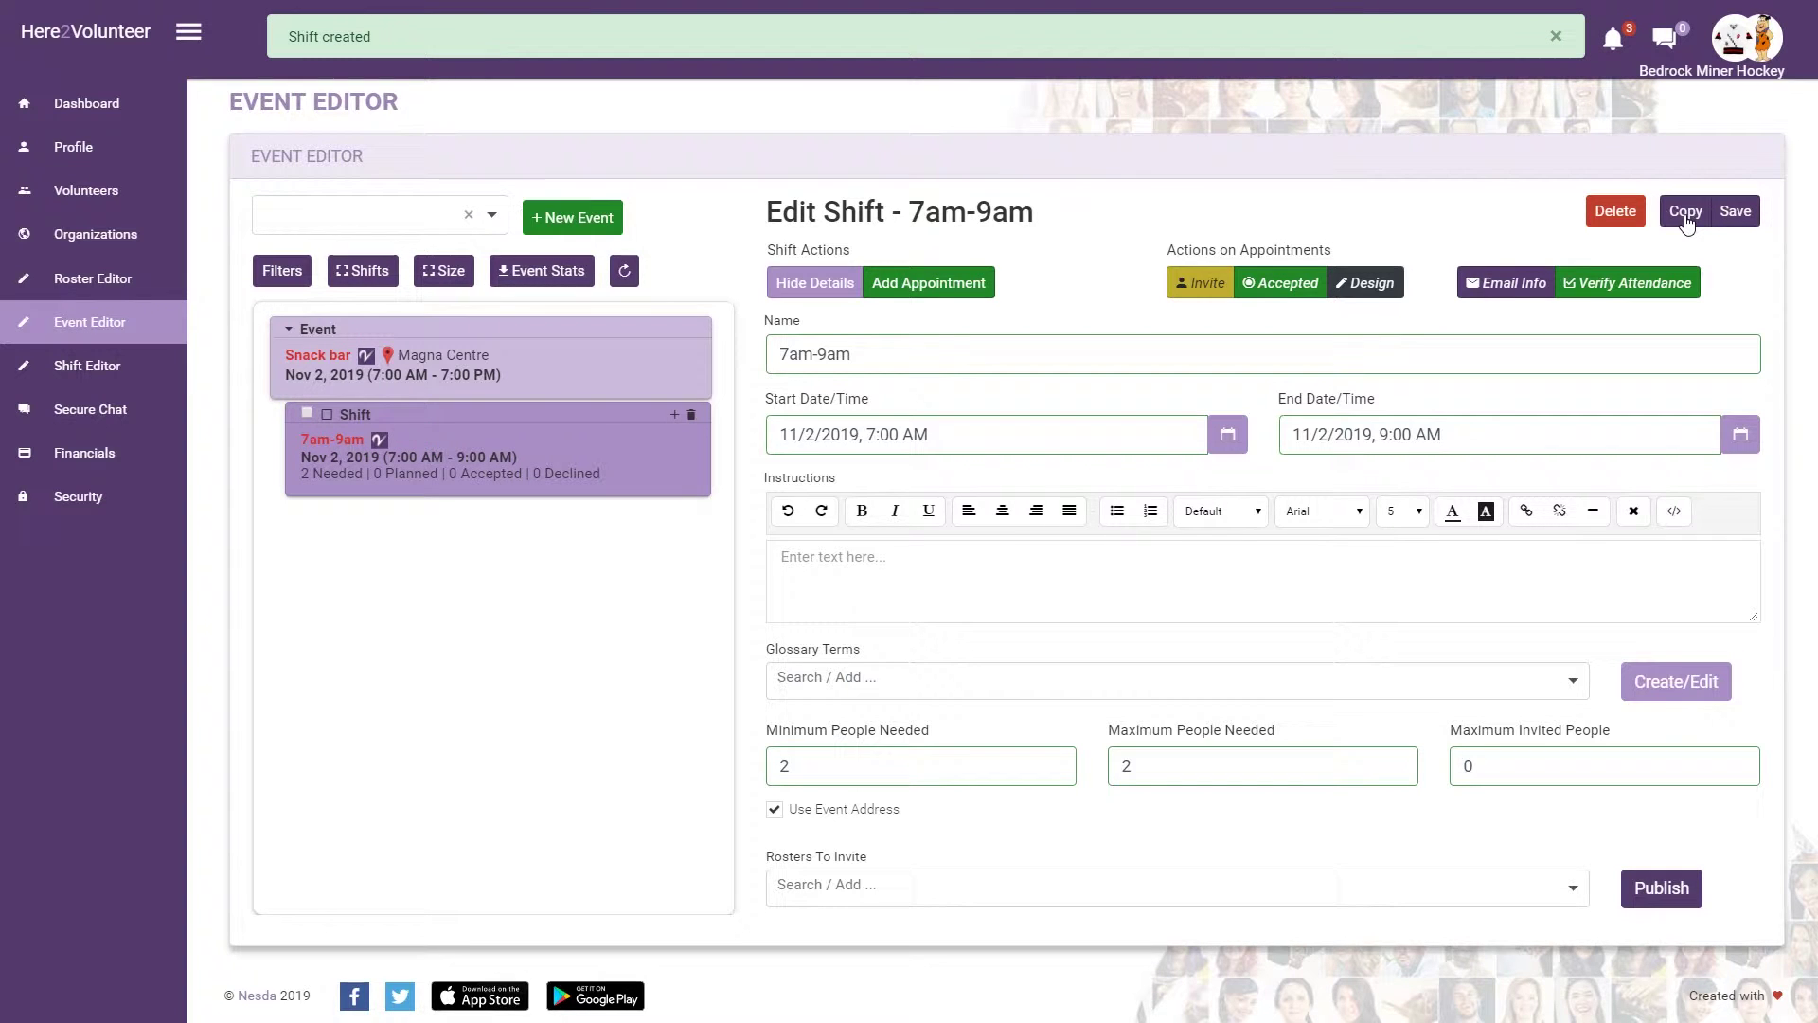
# - Copy the 7am-9am shift and change the copy's name to "9am-11am"
pyautogui.click(1687, 216)
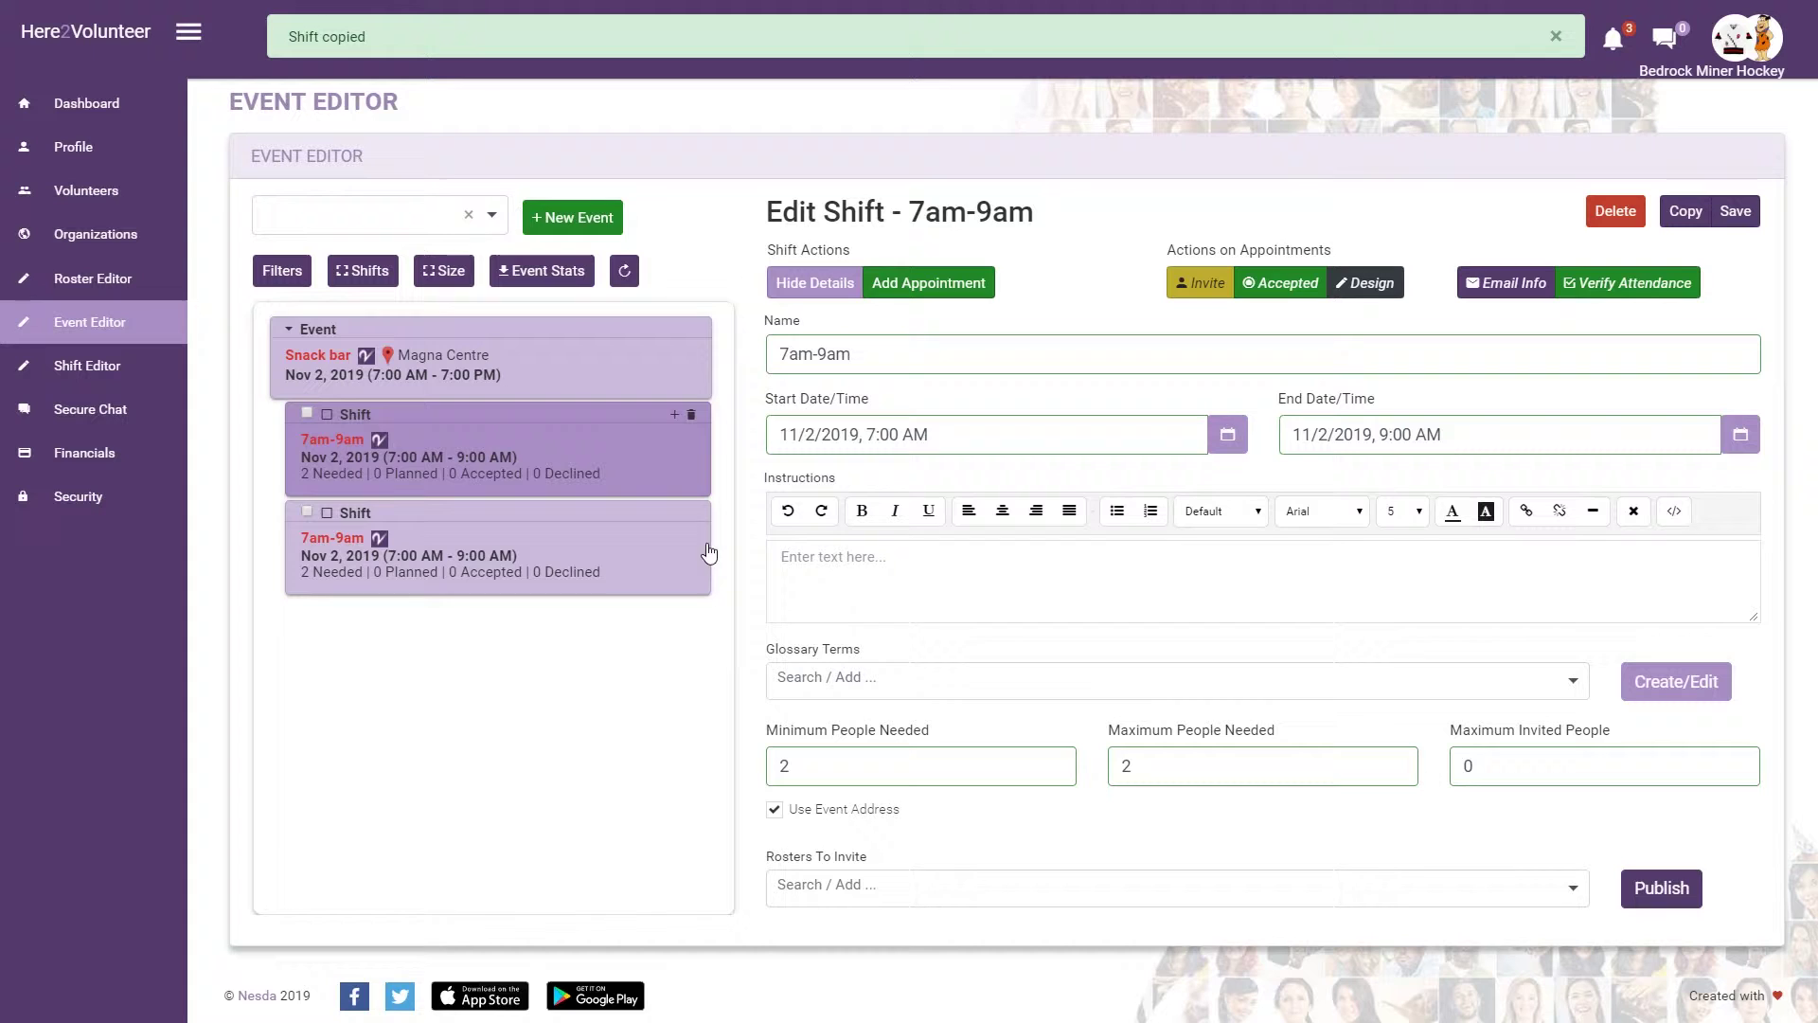
pyautogui.click(650, 568)
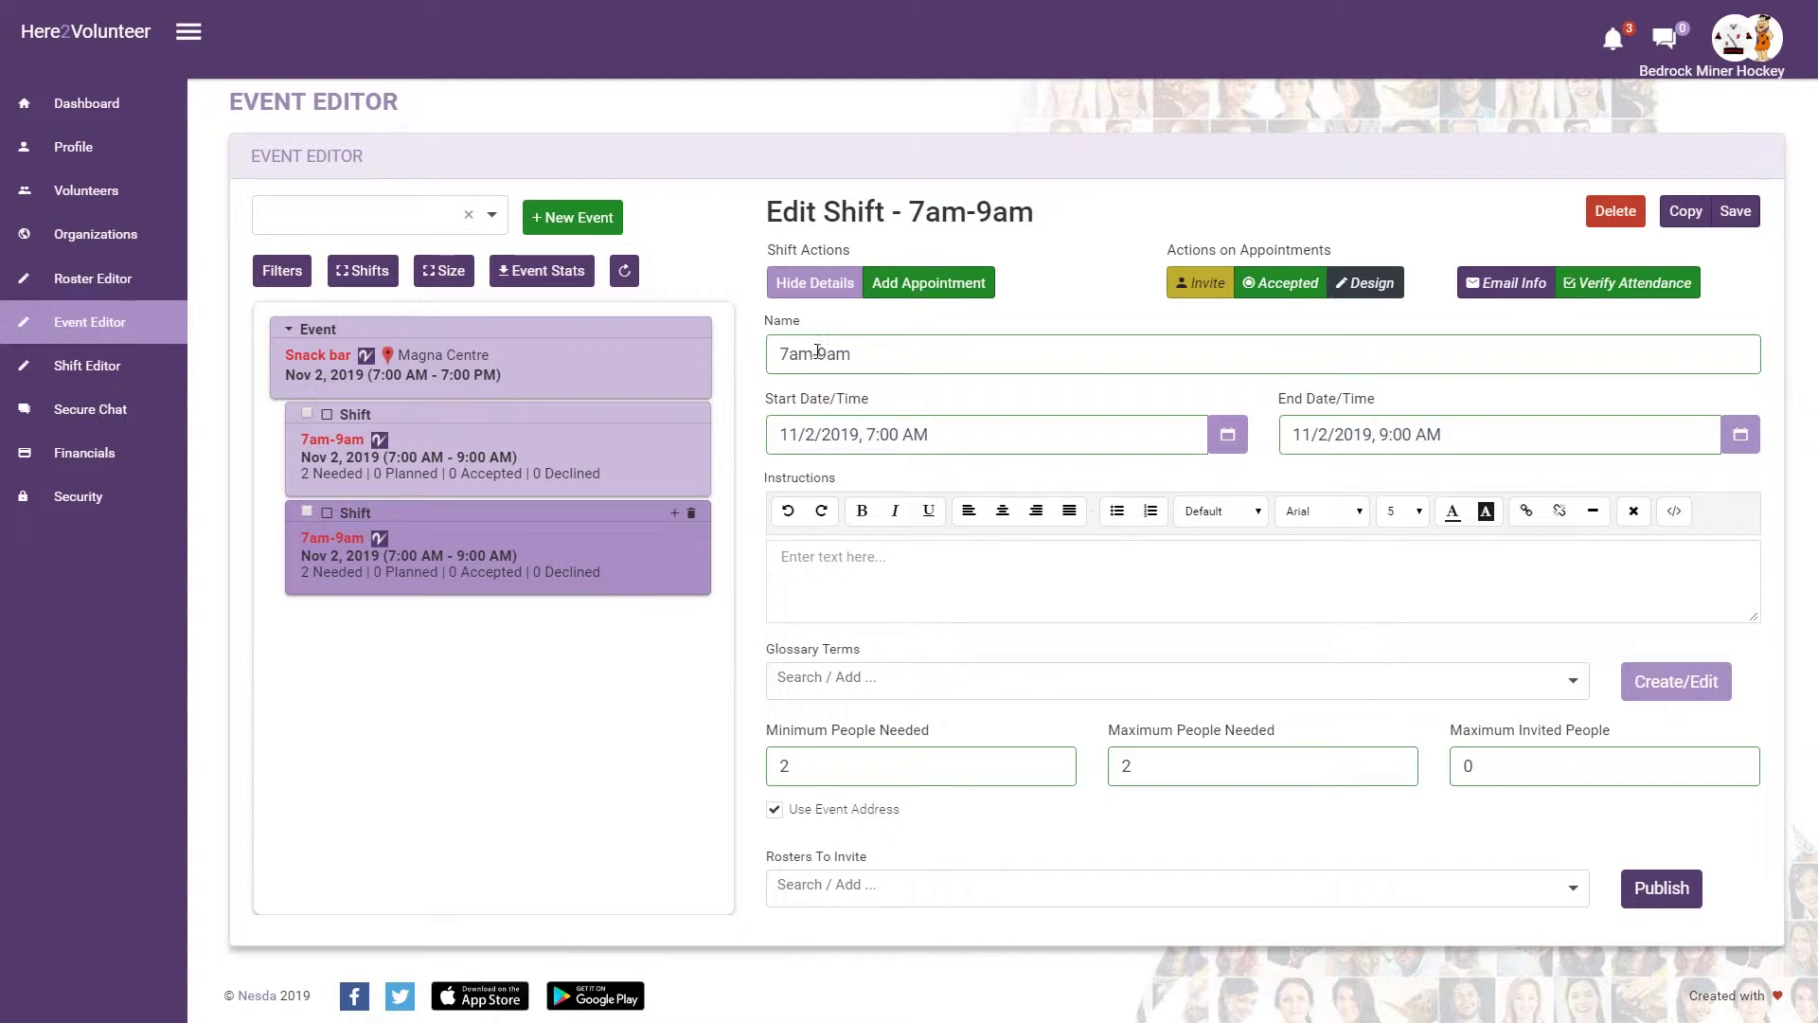
pyautogui.moveTo(820, 354); pyautogui.dragTo(774, 353)
pyautogui.press('BackSpace')
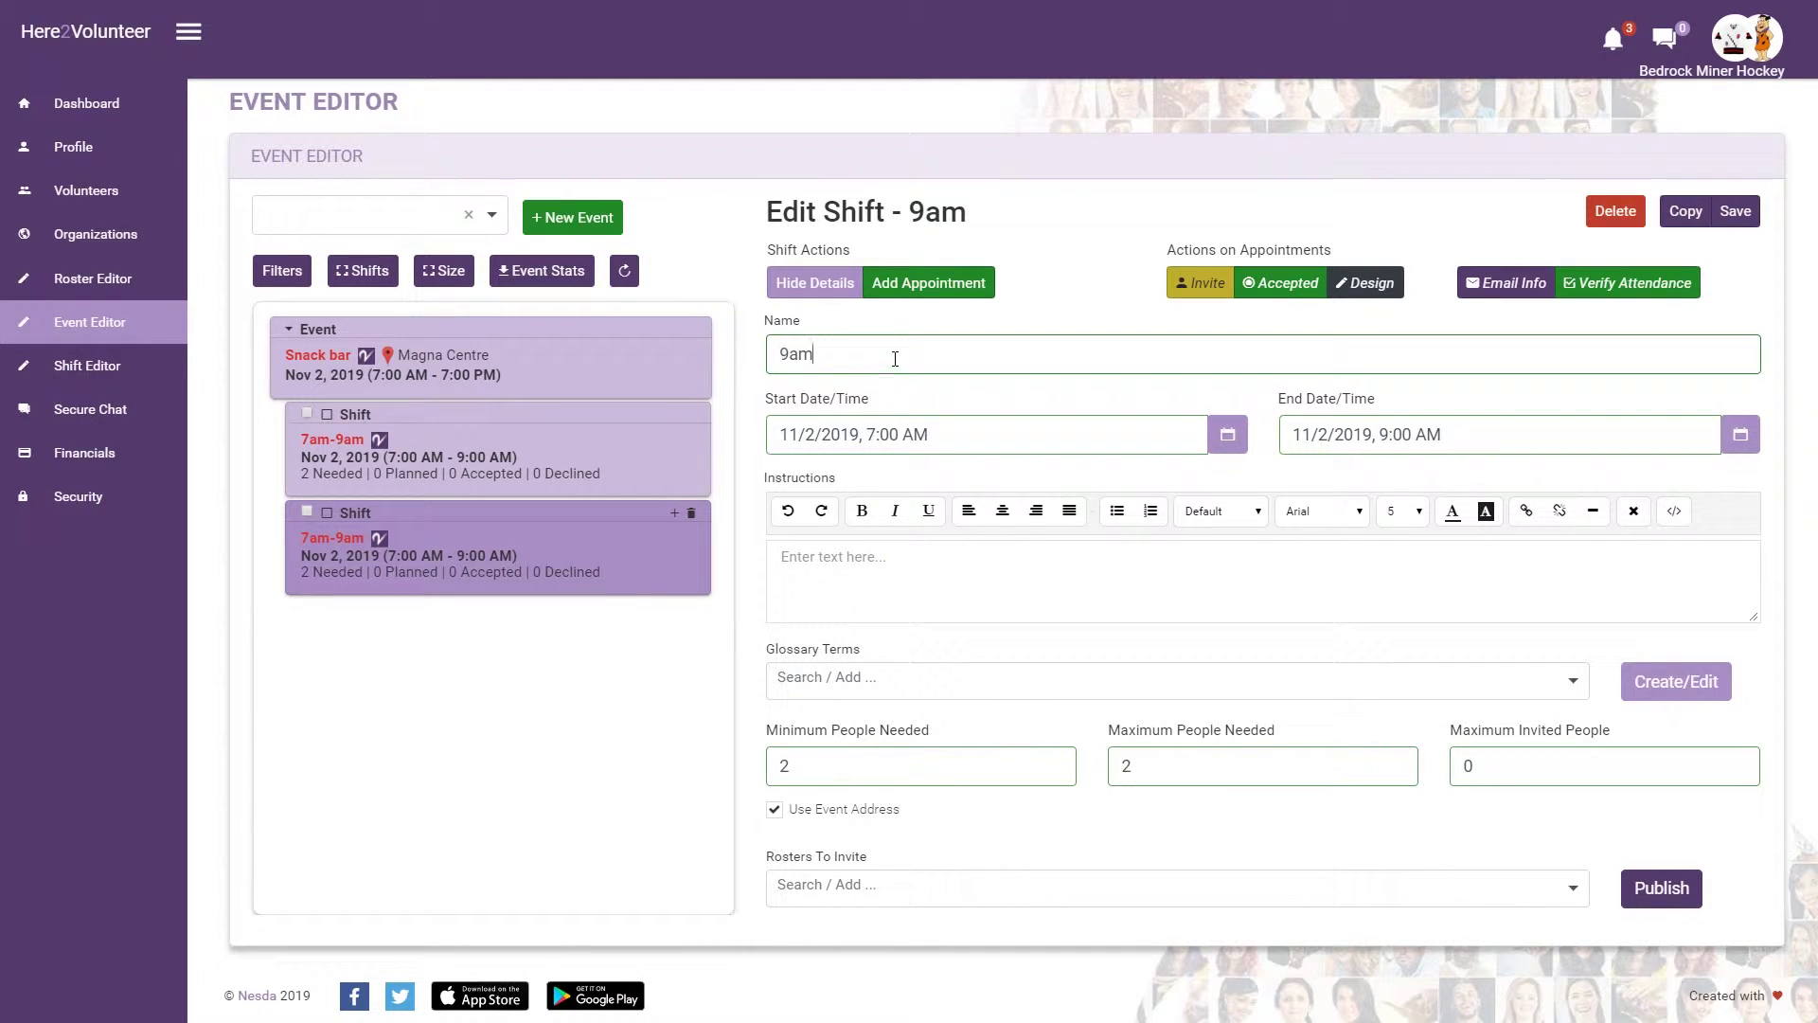
pyautogui.write('-11am')
# - Set the 9am-11am shift to start at 9:00 AM and end at 11:00 AM
pyautogui.click(1224, 437)
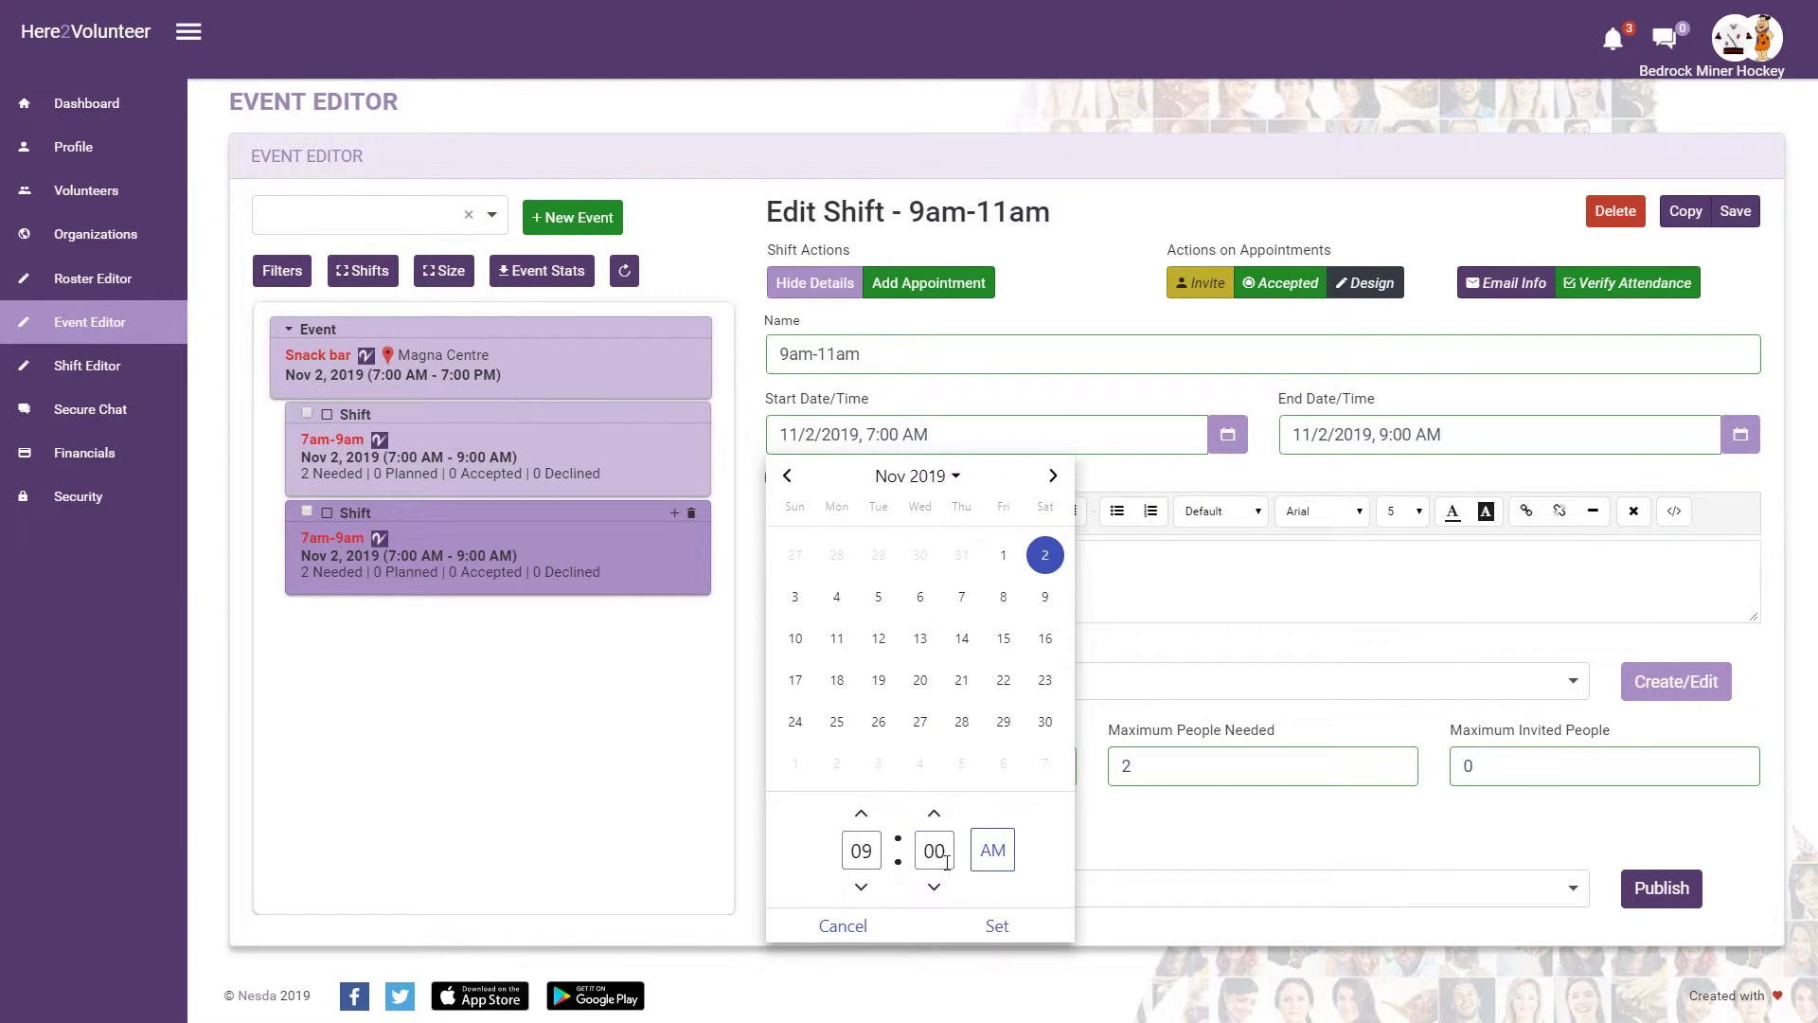
pyautogui.click(998, 923)
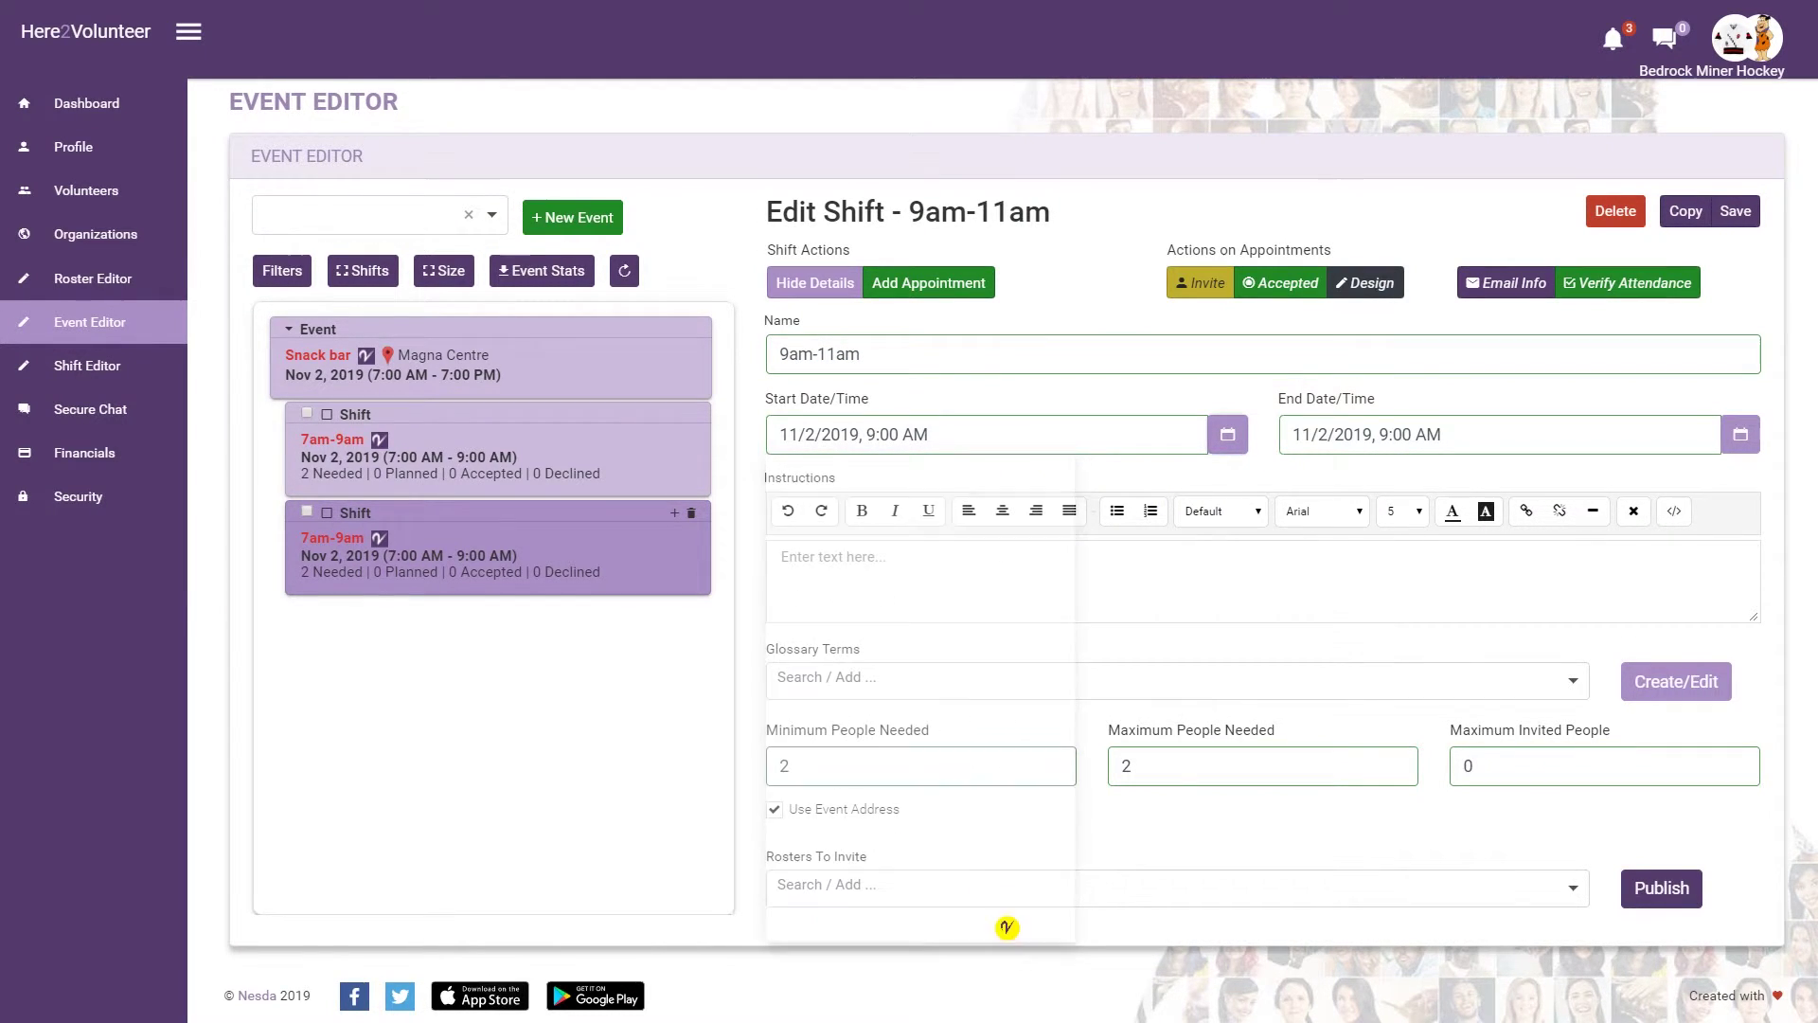
pyautogui.click(1740, 437)
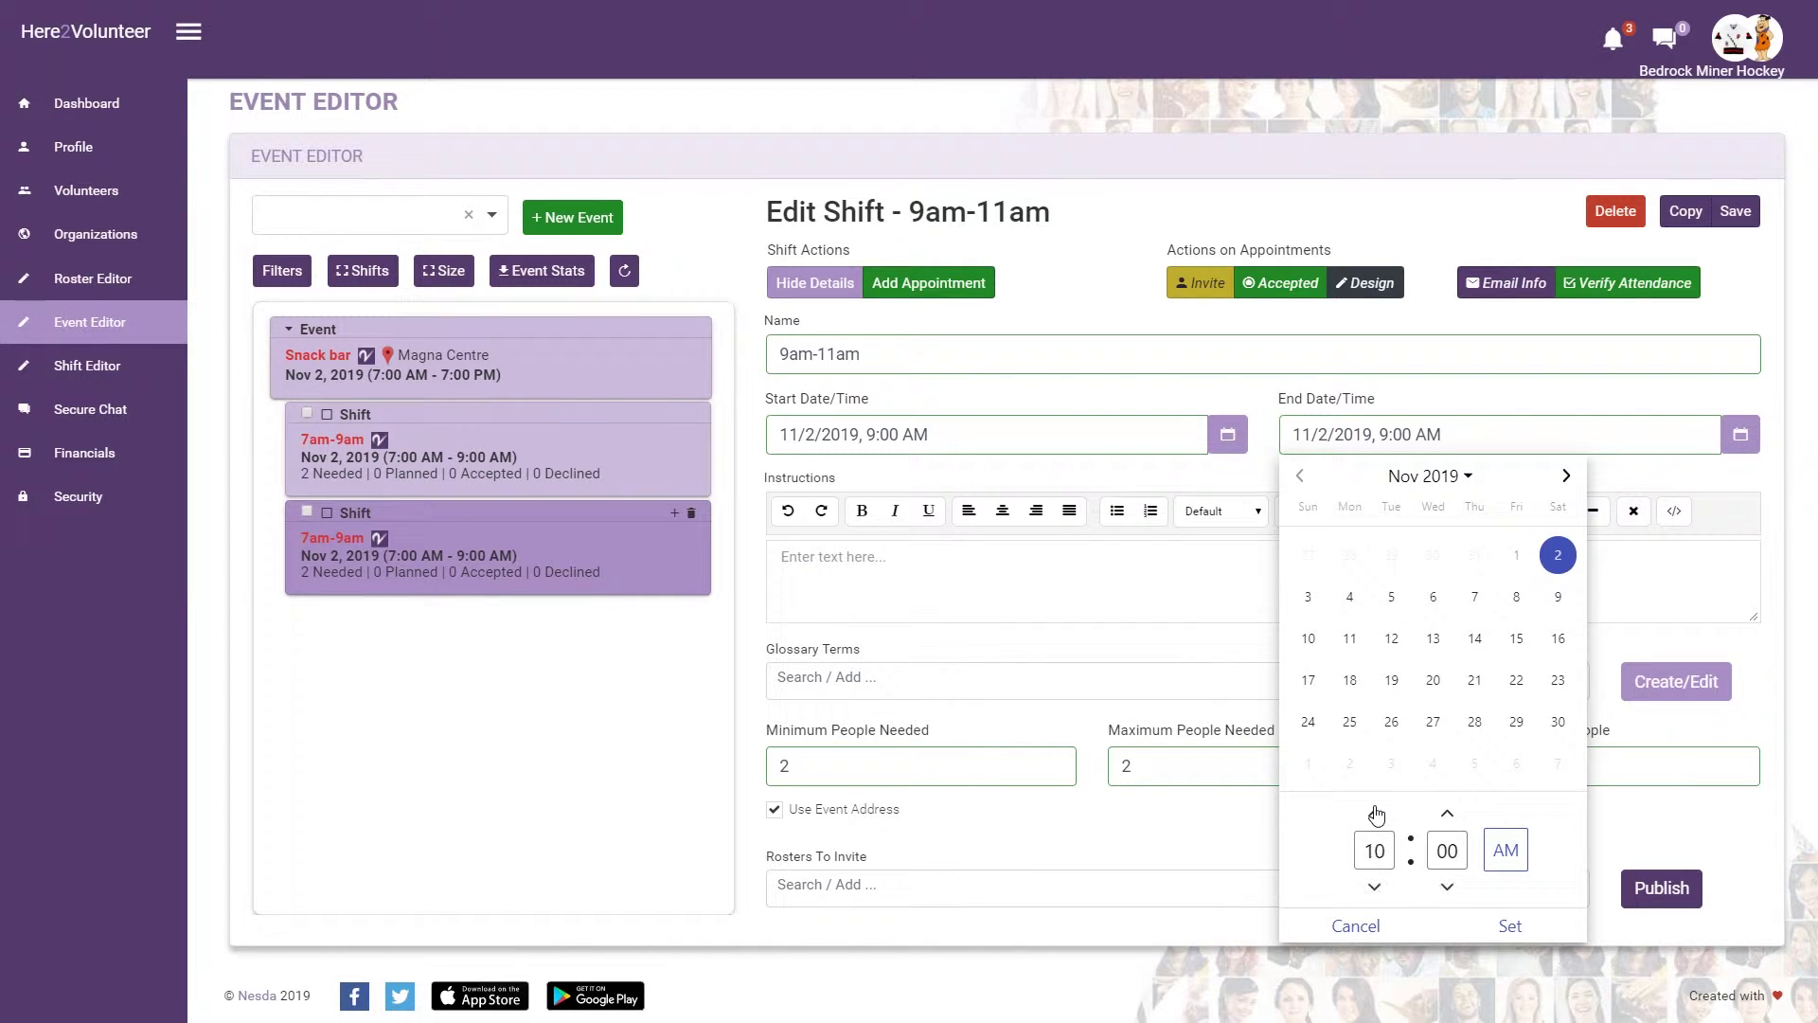
pyautogui.click(1375, 813)
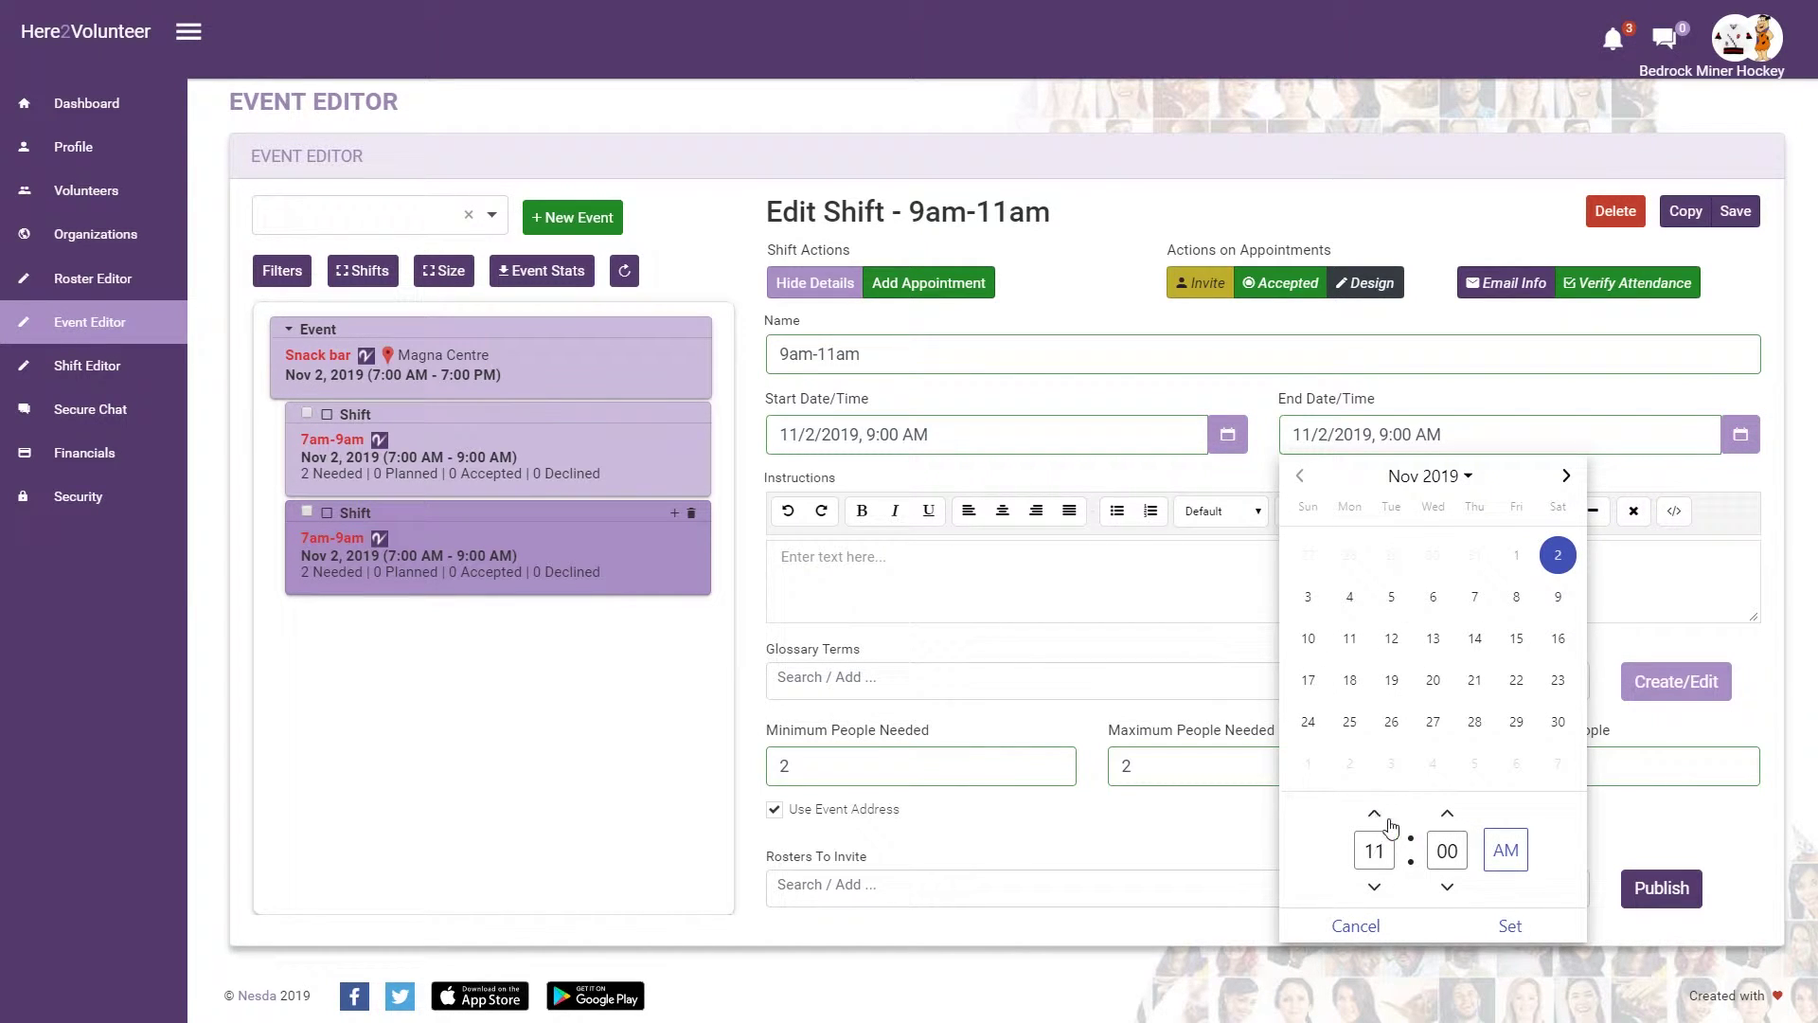
pyautogui.click(1509, 929)
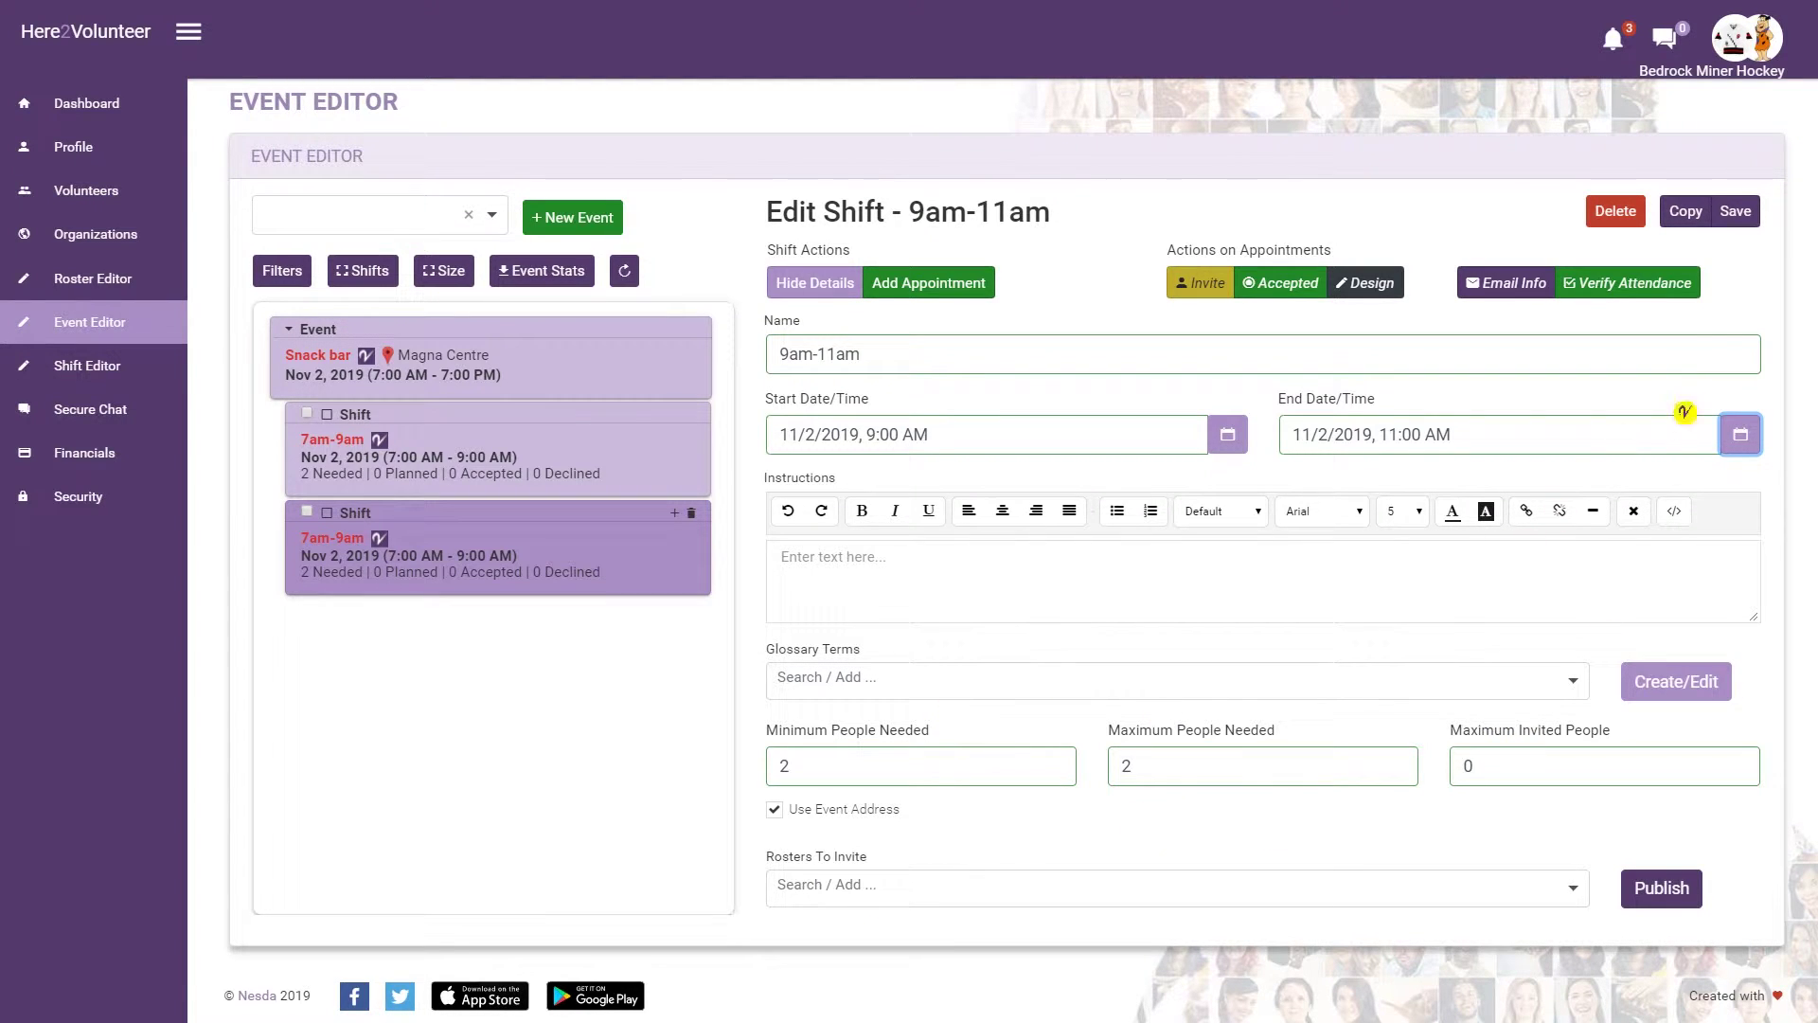
# - Save the 9am-11am shift, make a copy of it and open the copy for editing
pyautogui.click(1734, 212)
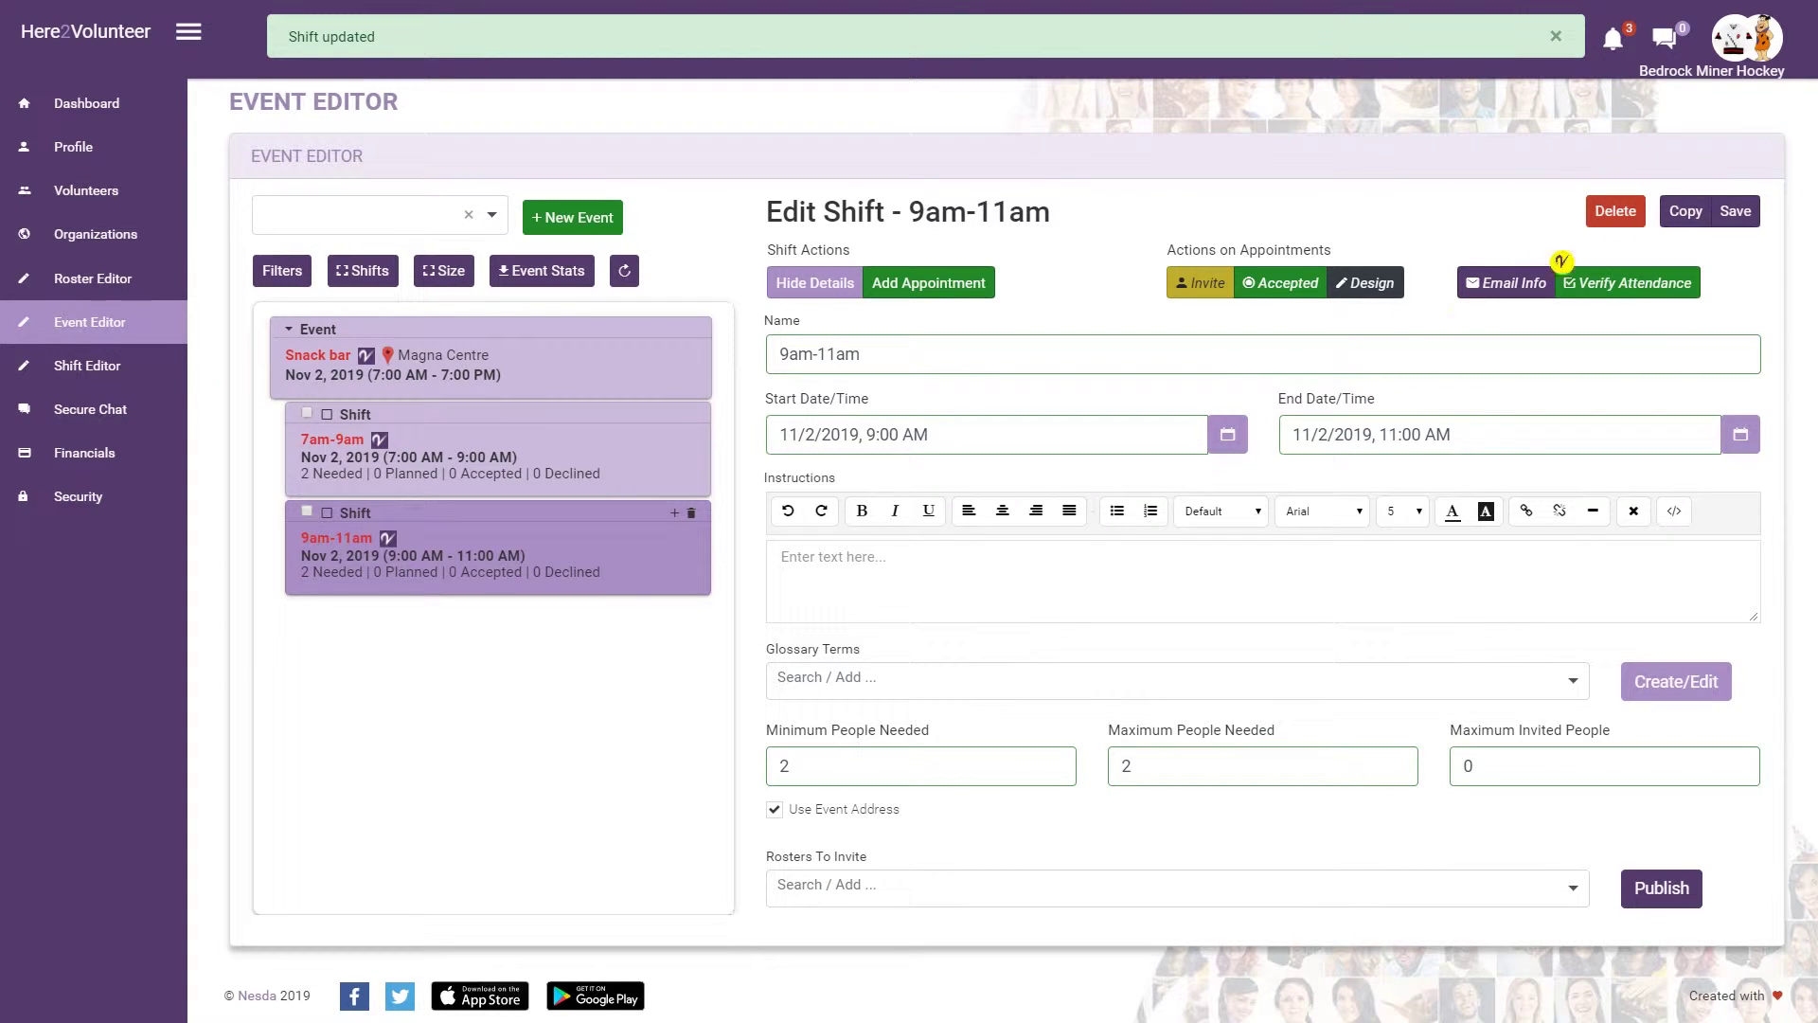
pyautogui.click(1694, 214)
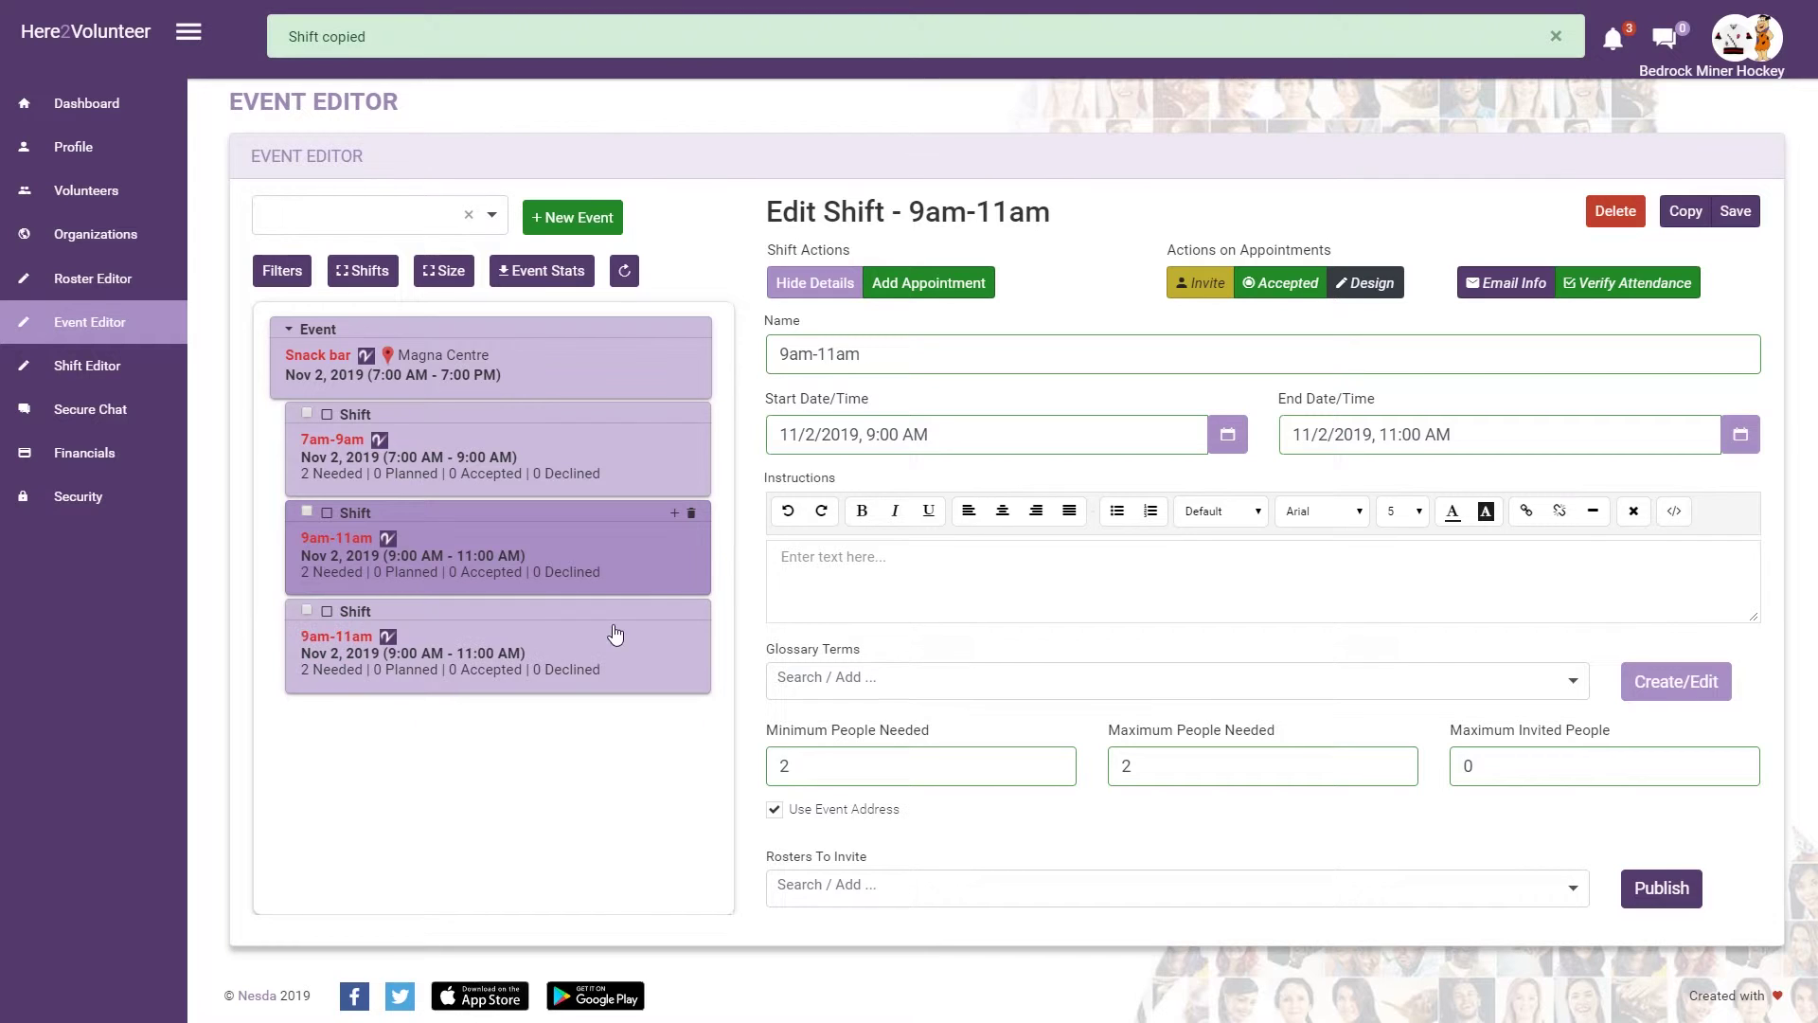
pyautogui.click(545, 656)
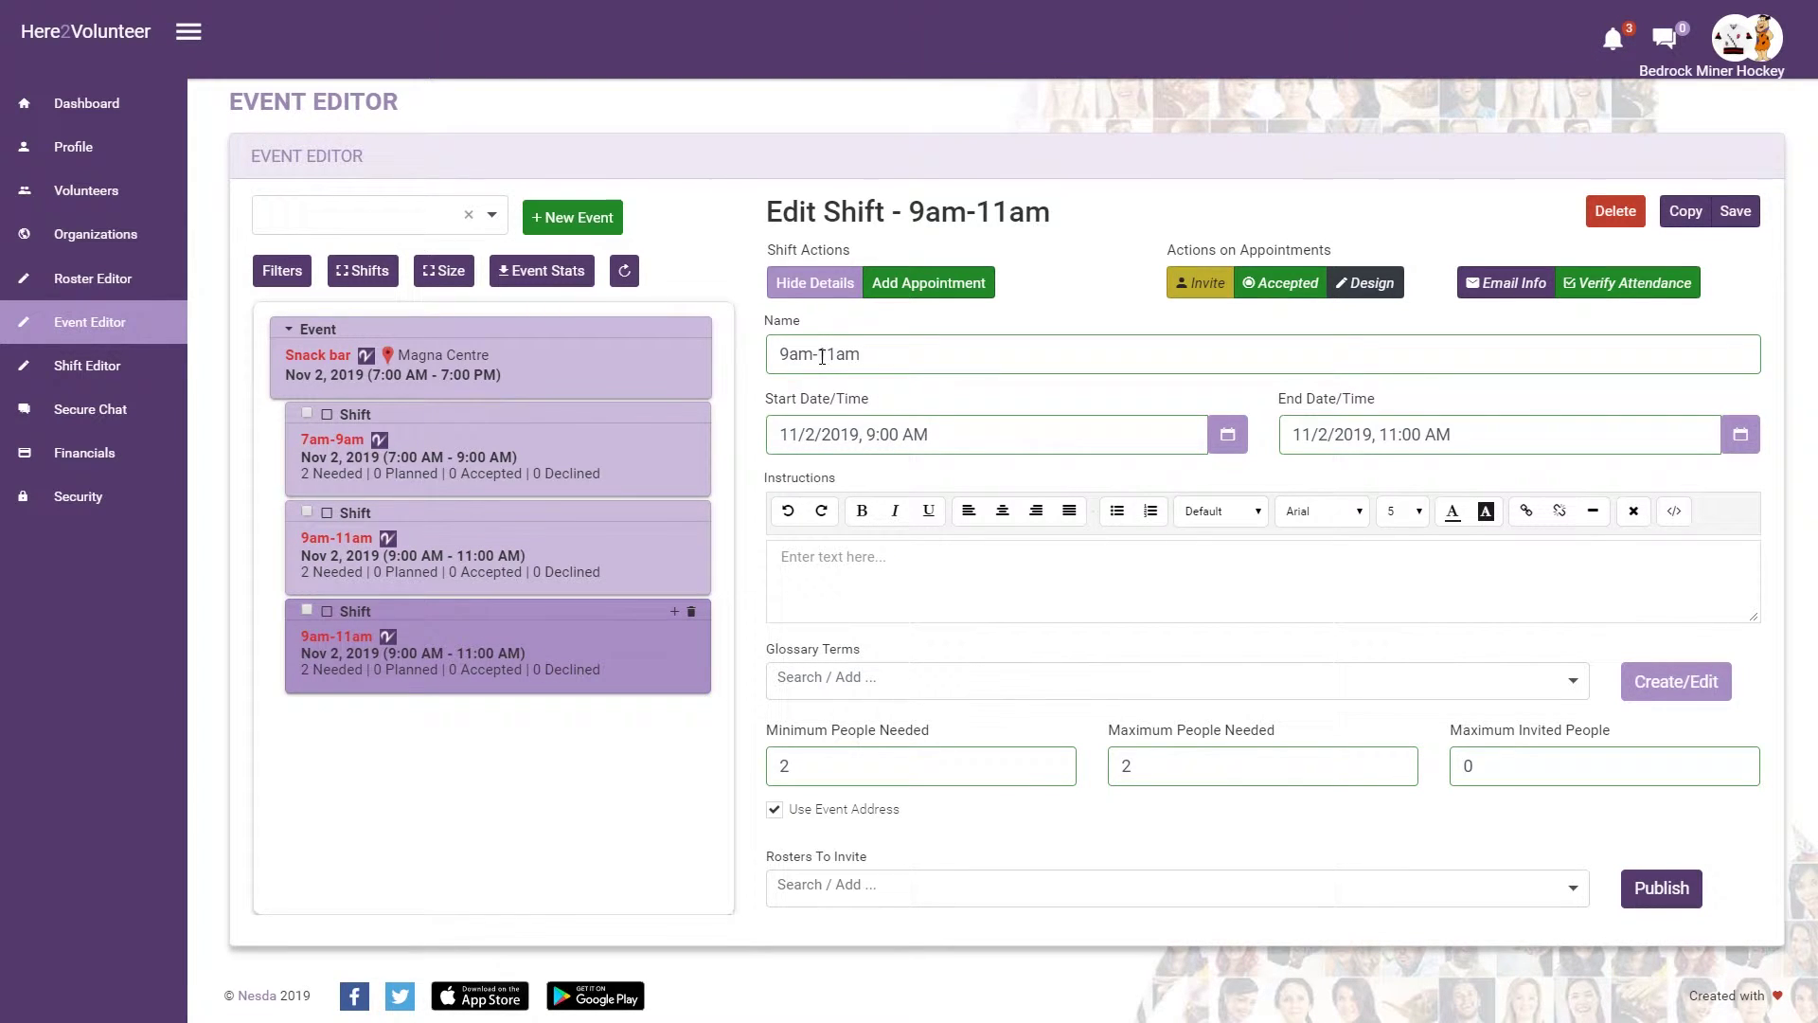
# - Rename the copied 9am-11am shift to "11am-1pm" and set its start time to 11:00 AM on November 2, 2019
pyautogui.moveTo(822, 356); pyautogui.dragTo(771, 350)
pyautogui.press('BackSpace')
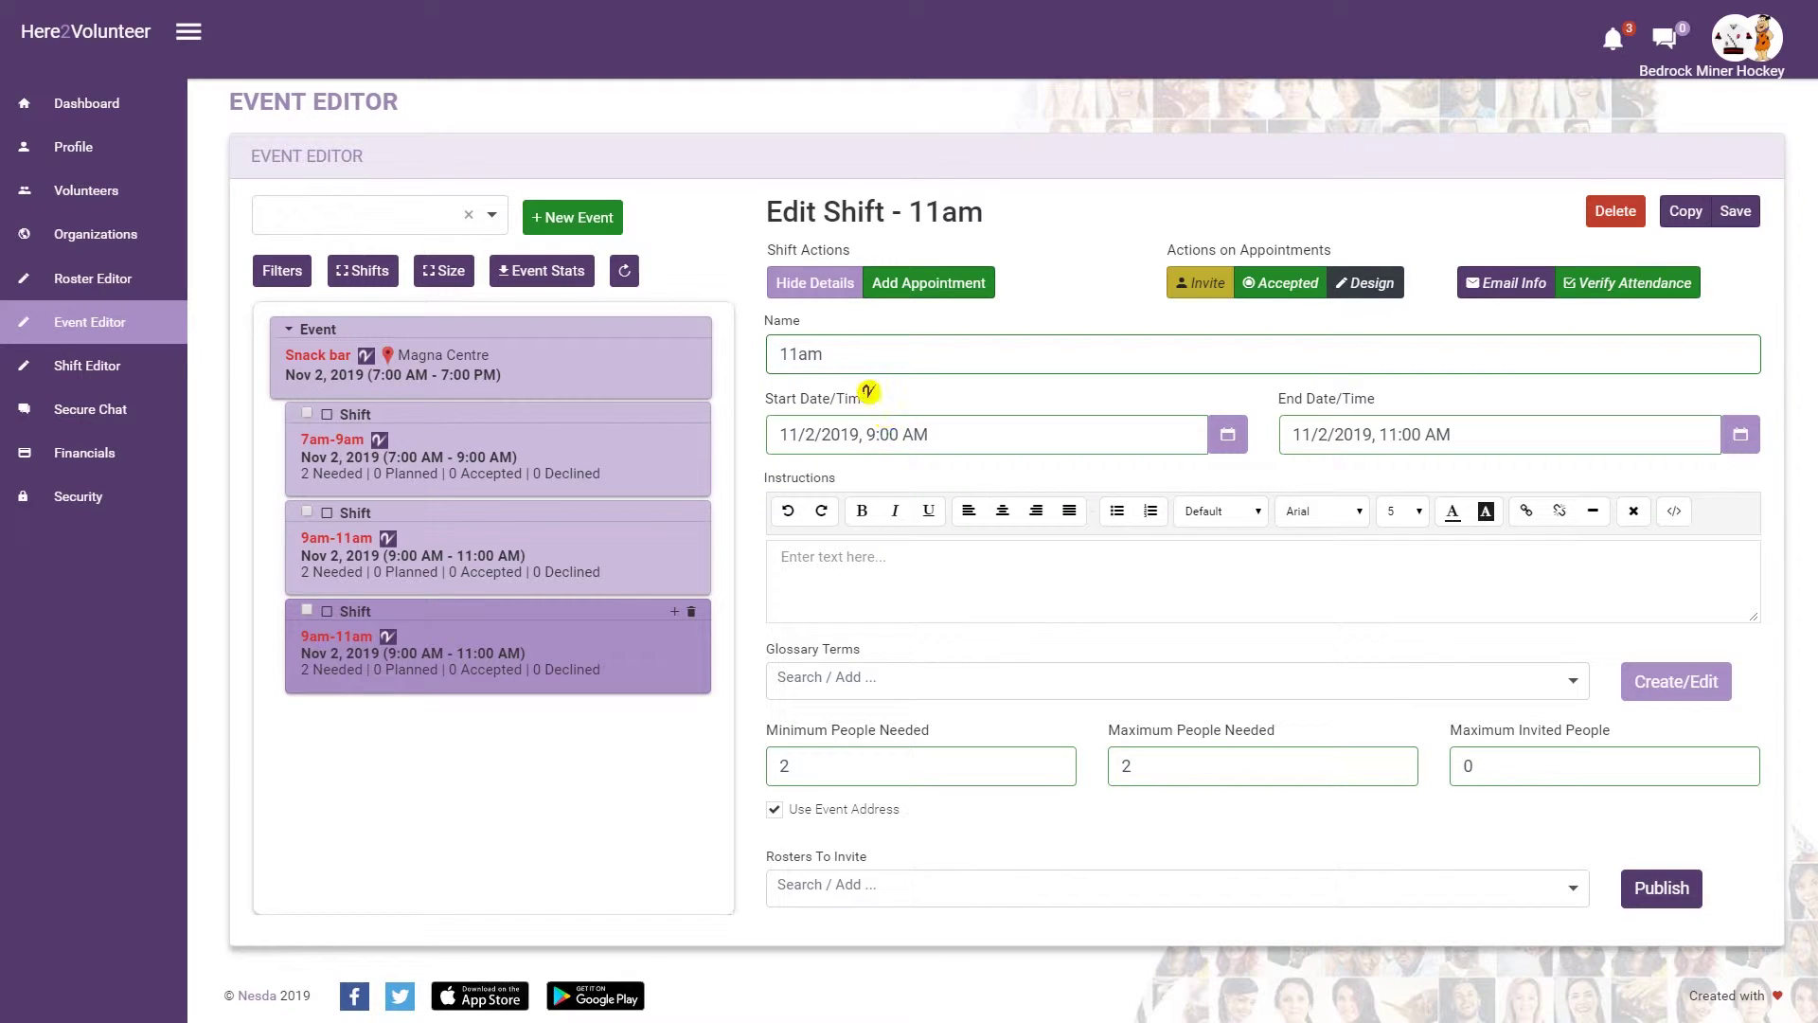
pyautogui.write('-1pm')
pyautogui.click(1230, 435)
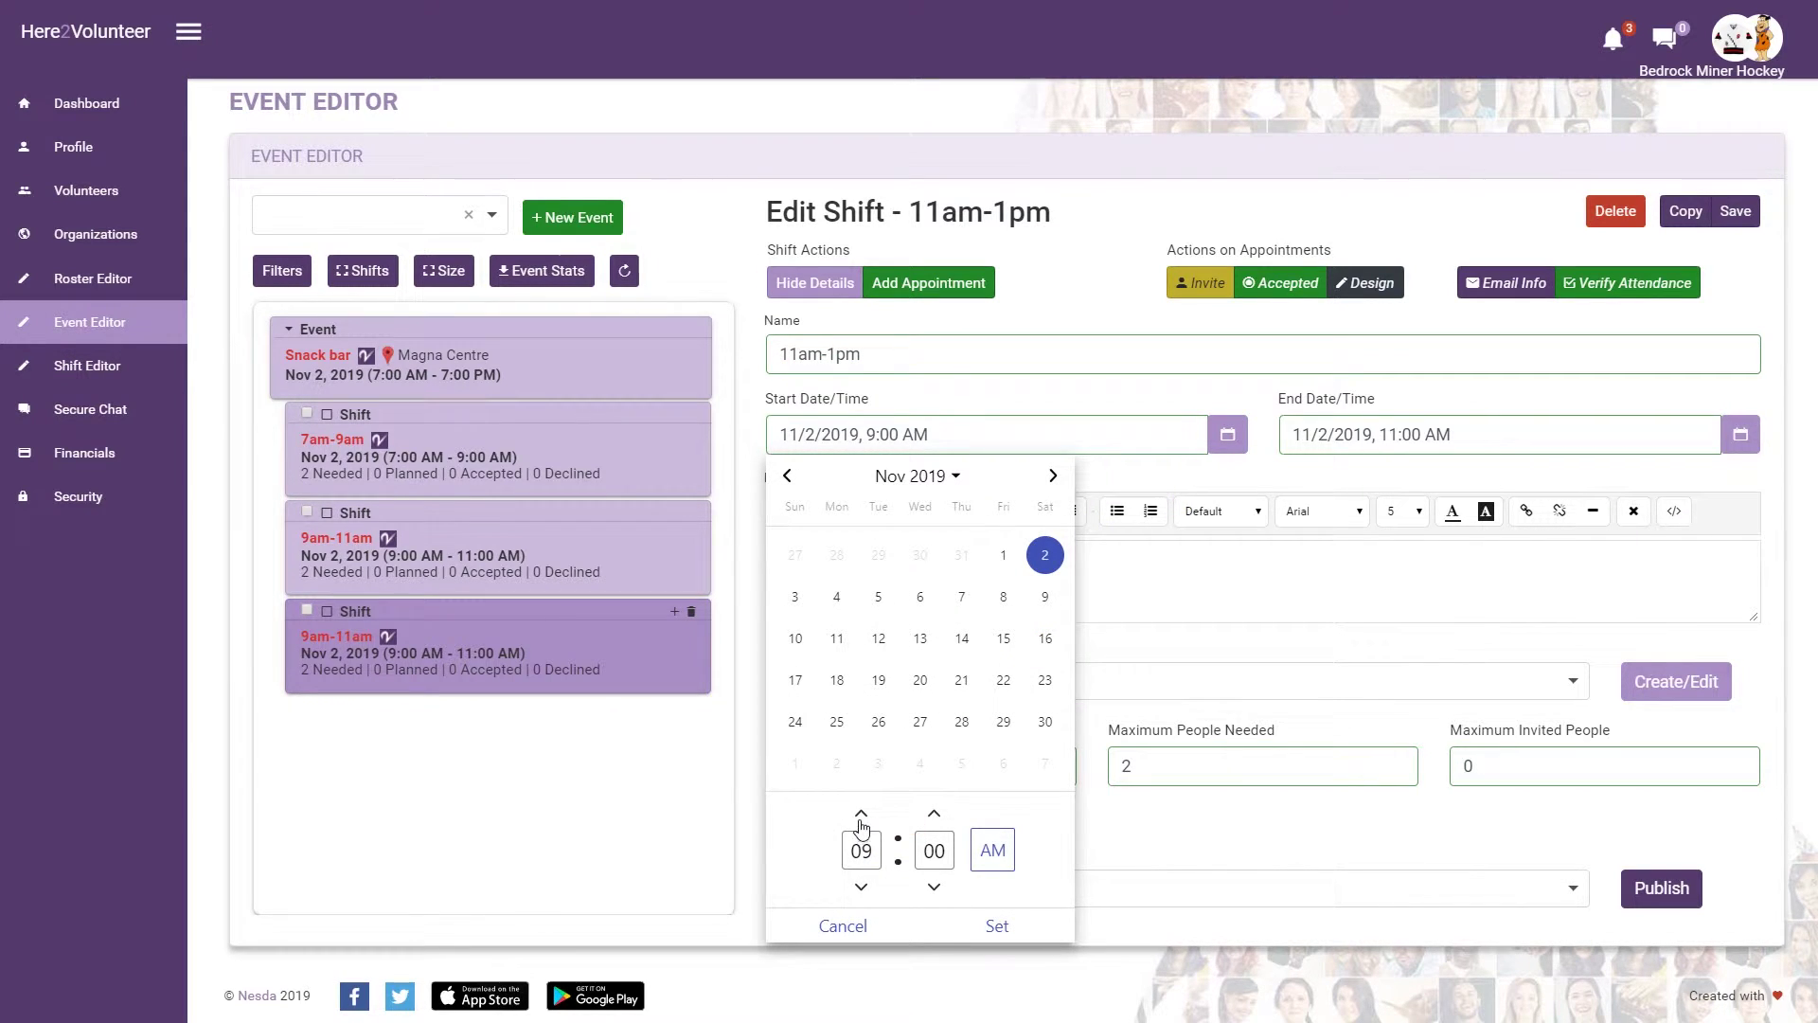
pyautogui.click(997, 925)
# - Set the 11am-1pm shift's end time to 1:00 PM on November 2, 2019 and save the shift
pyautogui.click(1759, 437)
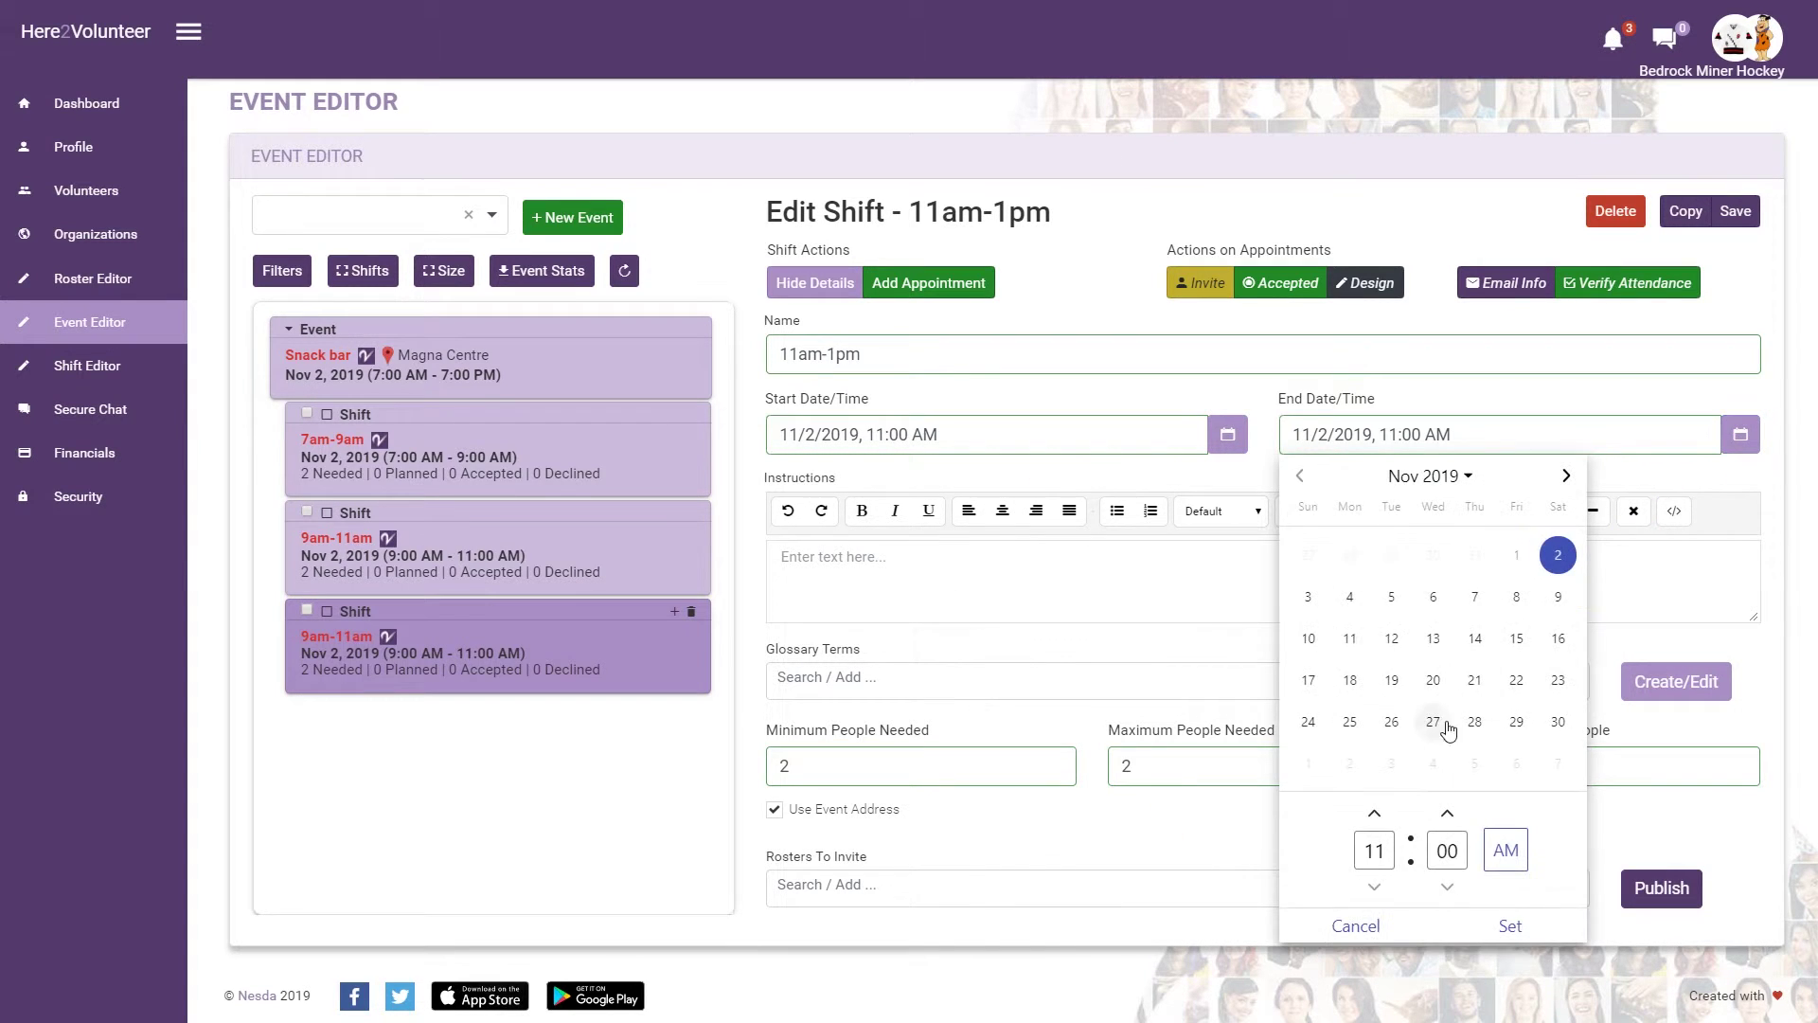
pyautogui.click(1374, 816)
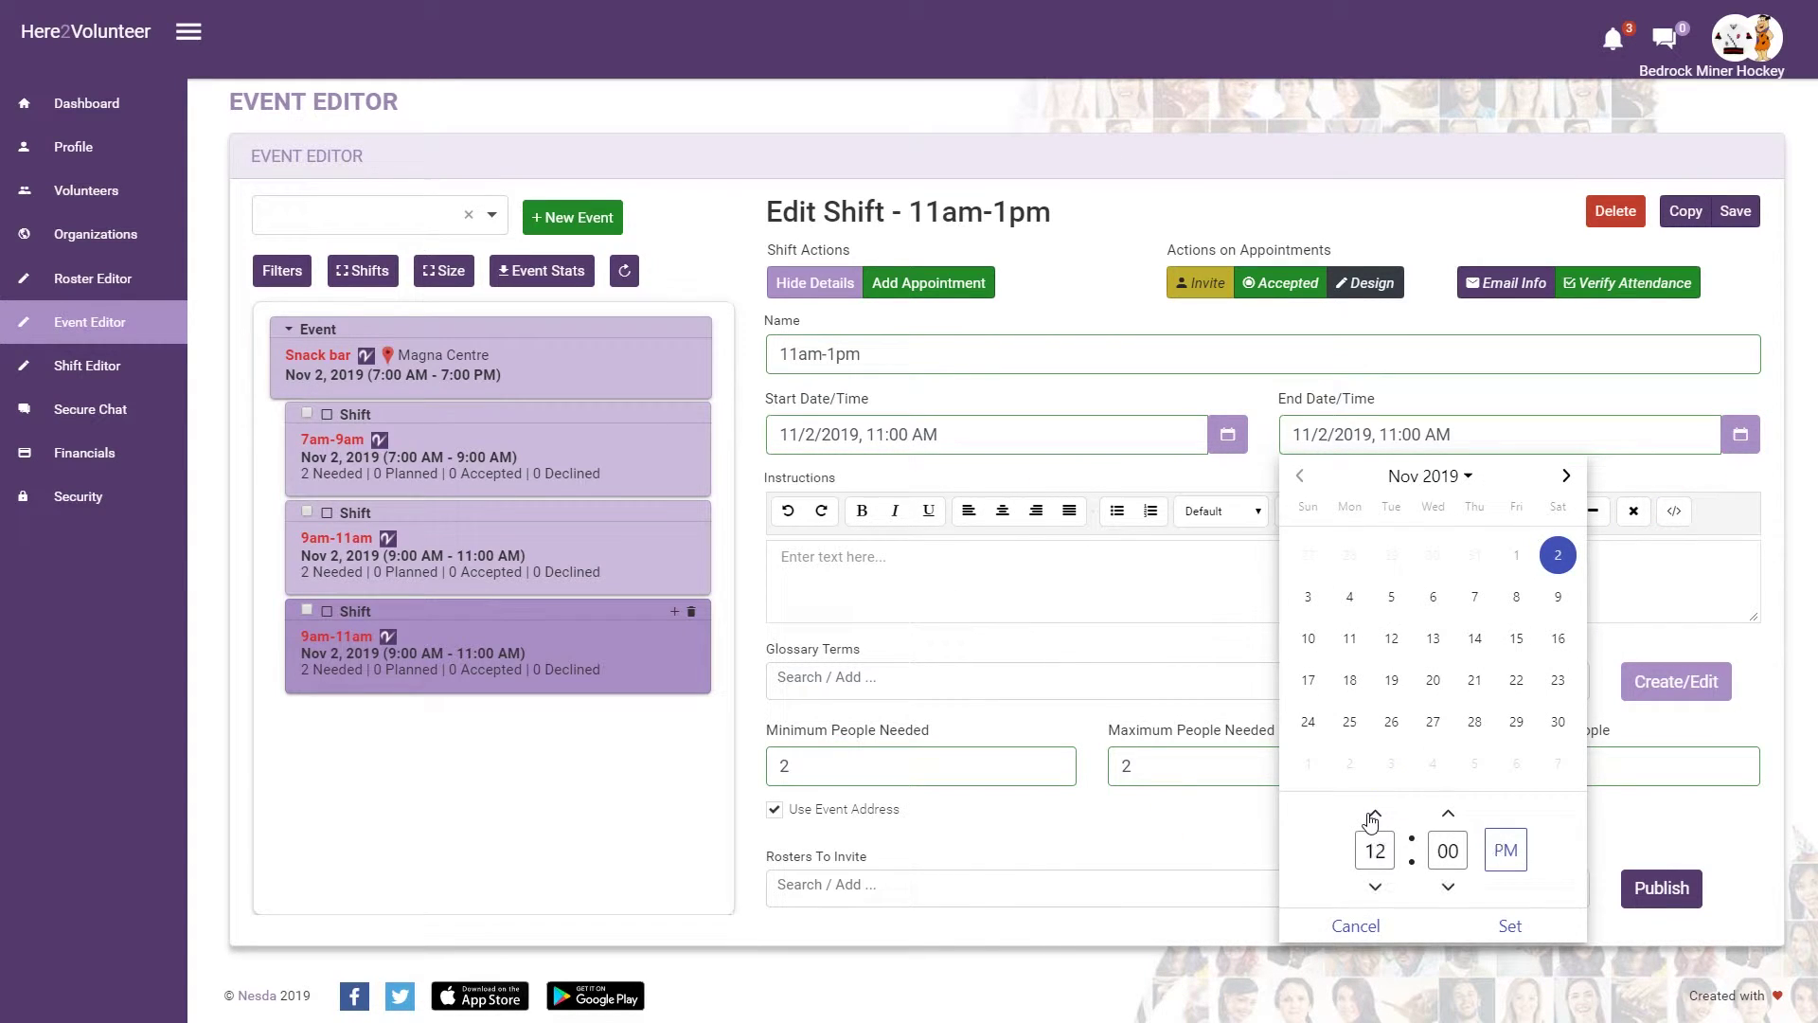
pyautogui.click(1507, 922)
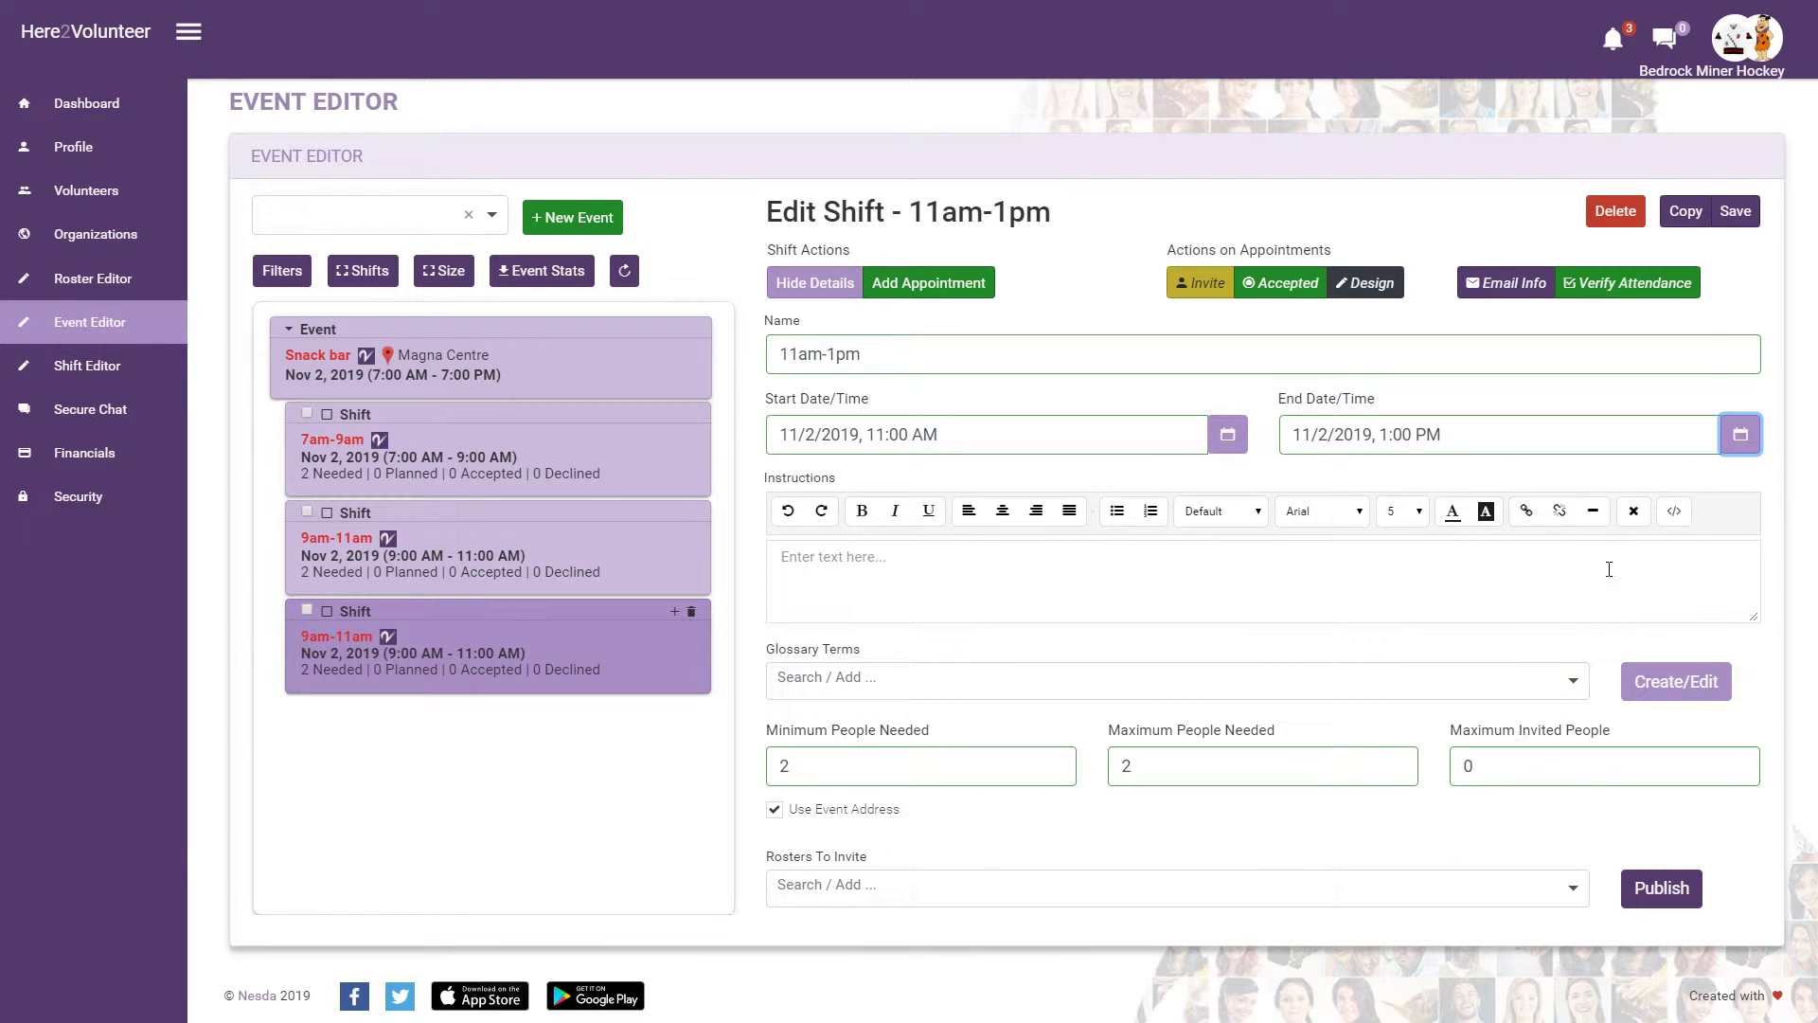
pyautogui.click(1730, 227)
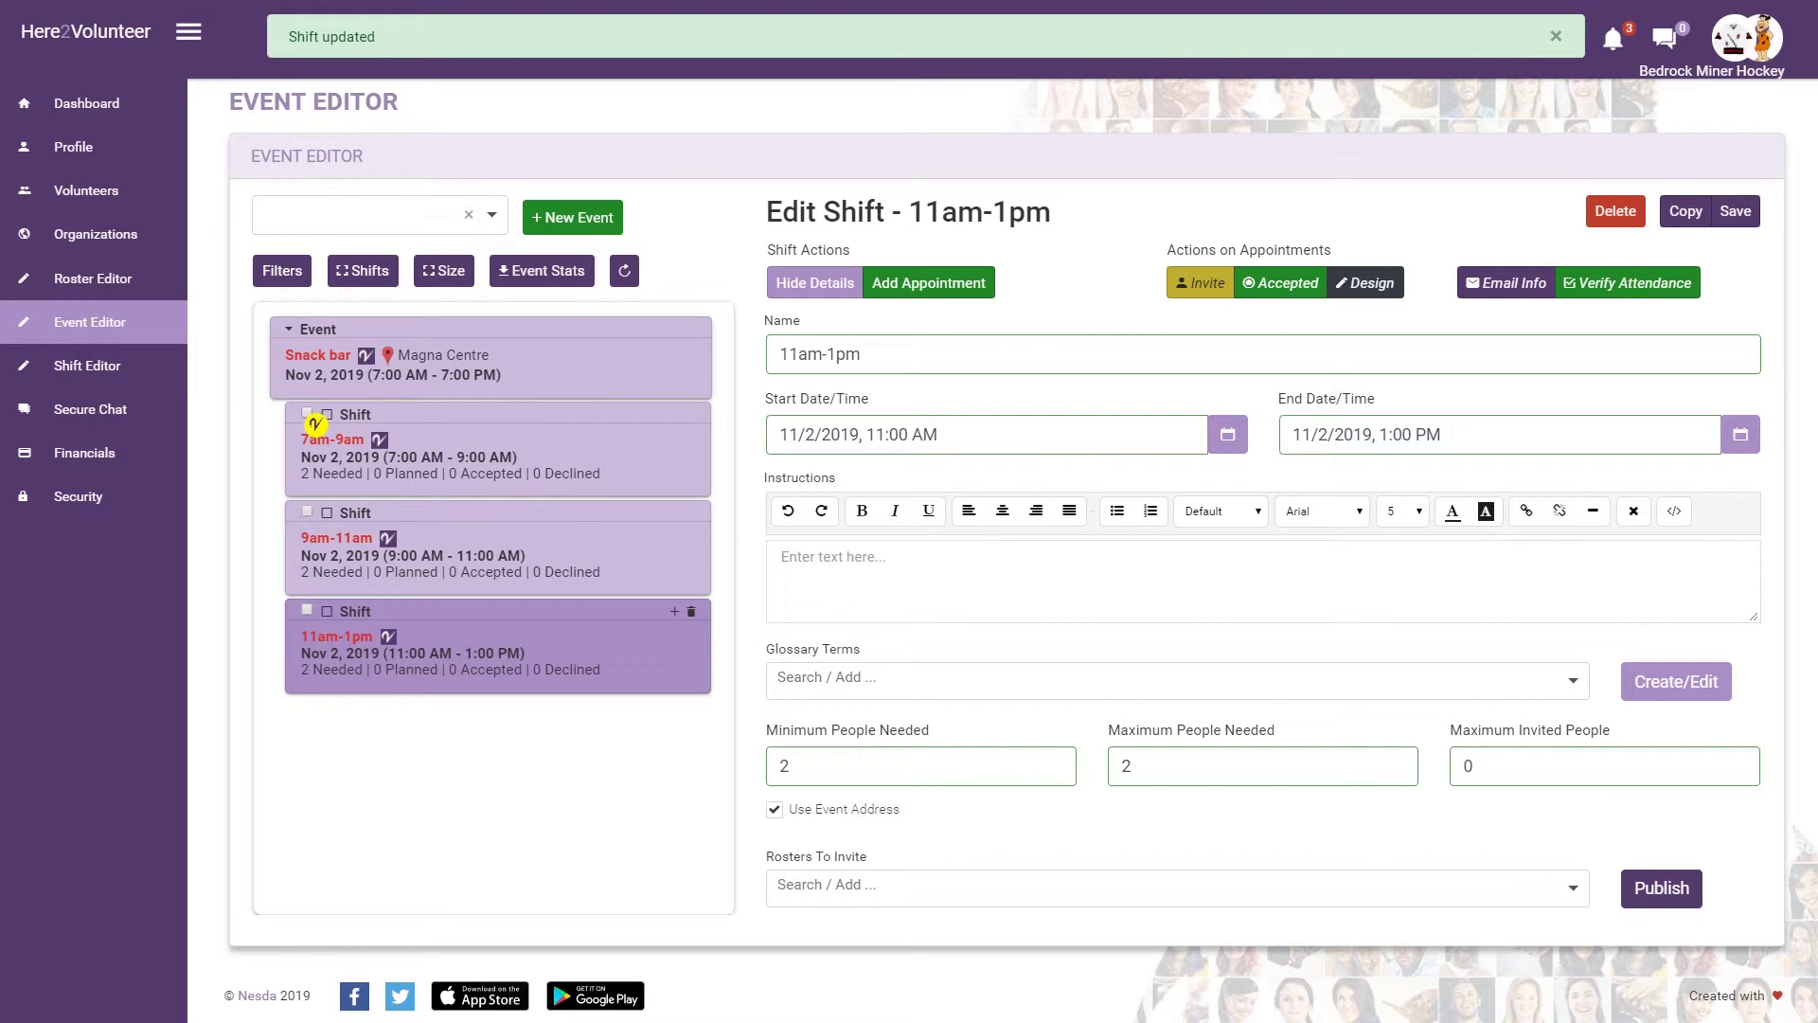
# - Select the 7am-9am, 9am-11am and 11am-1pm shifts together and copy all three at once
pyautogui.click(309, 417)
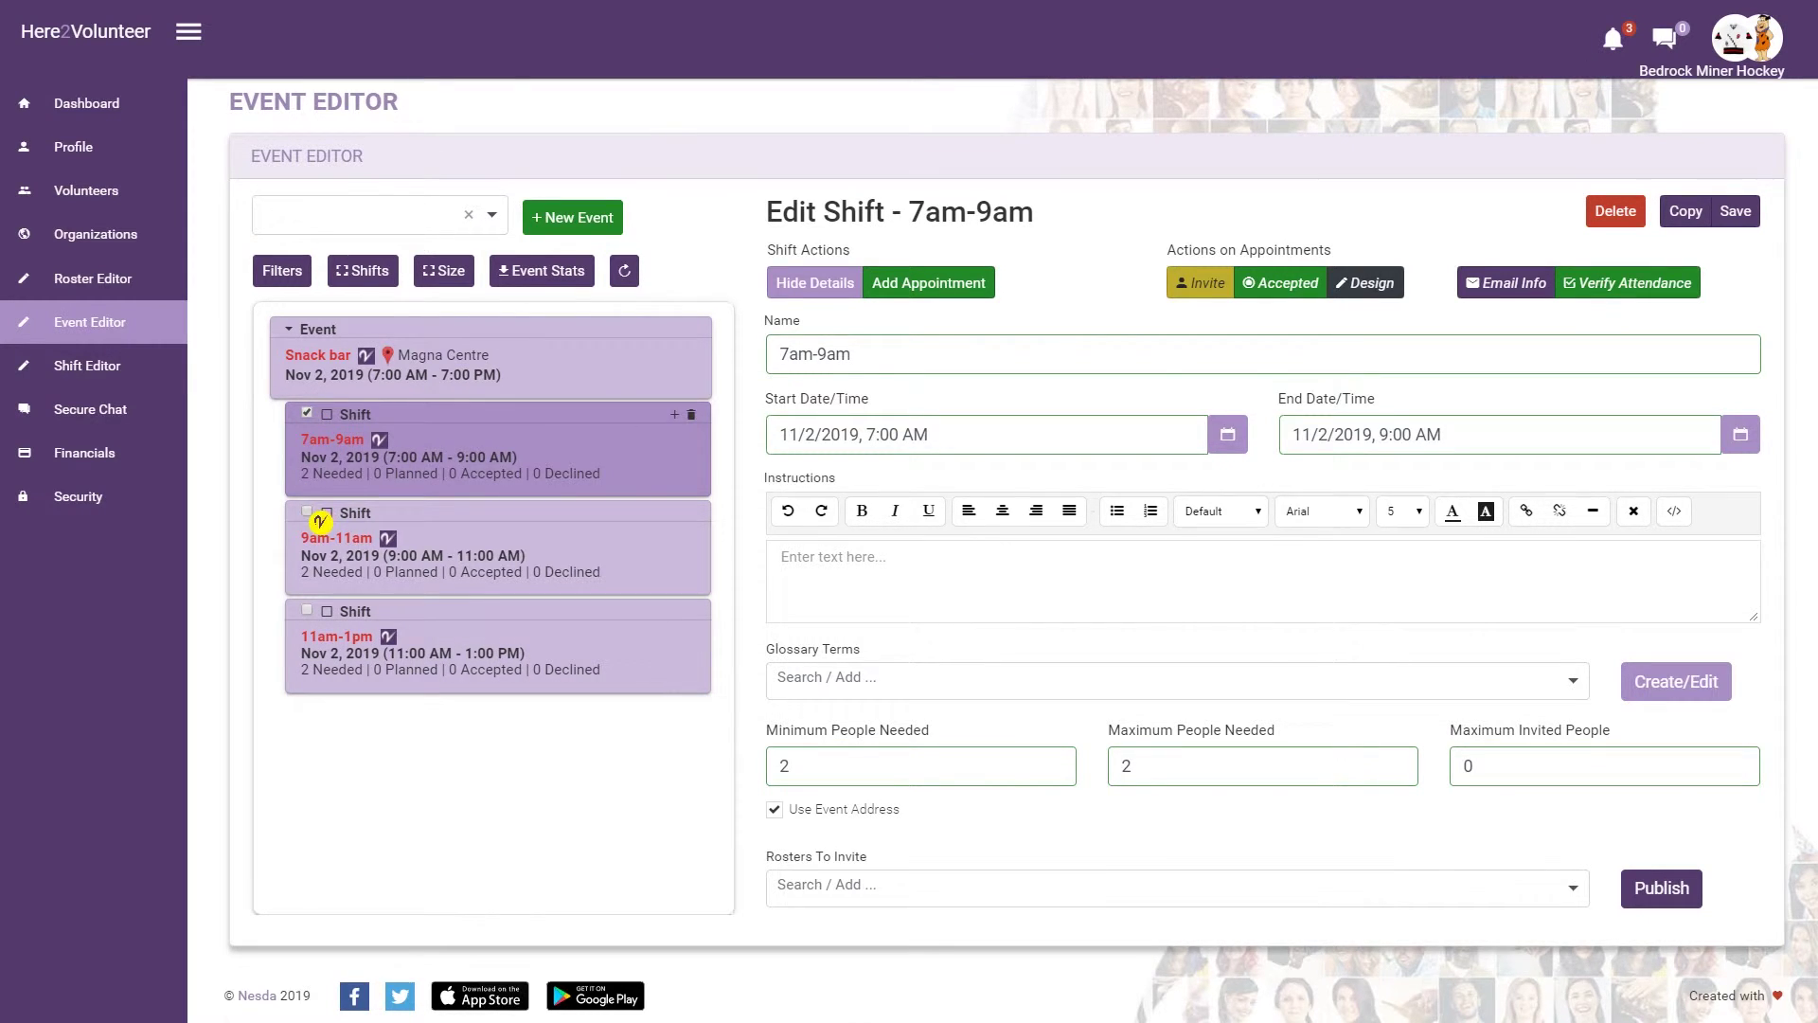
pyautogui.click(316, 517)
pyautogui.click(319, 617)
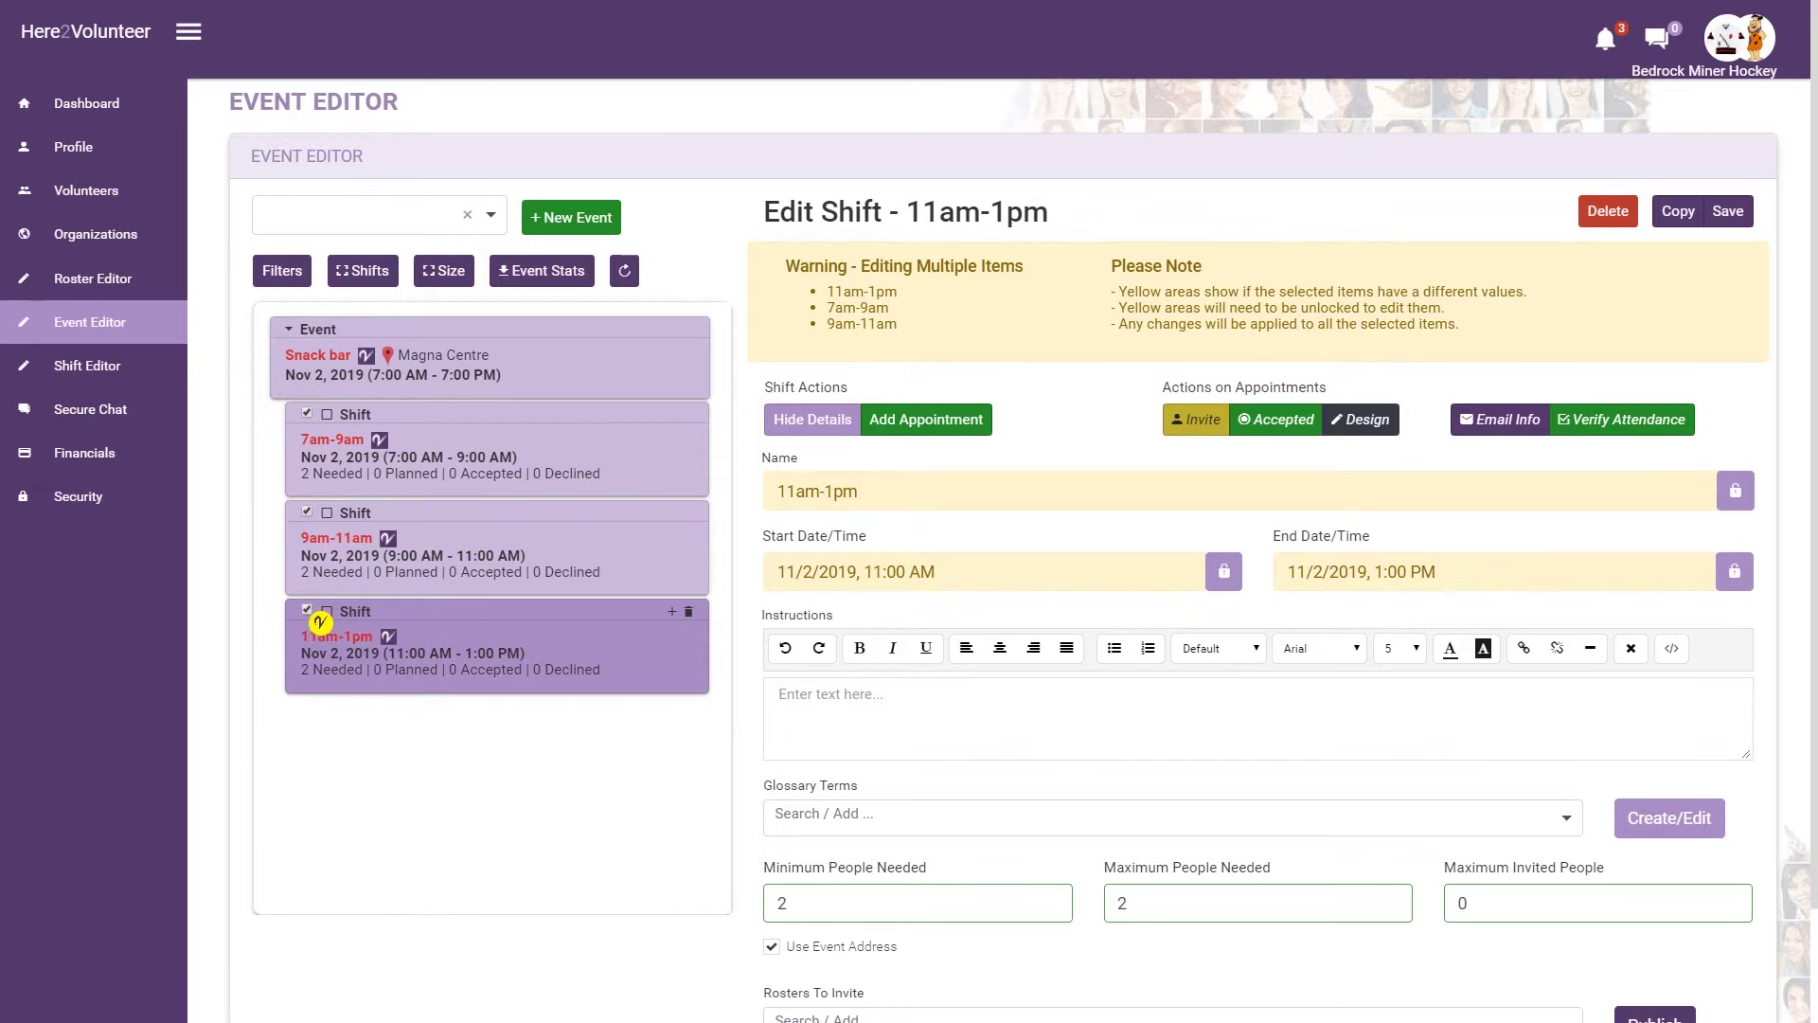
pyautogui.click(1676, 212)
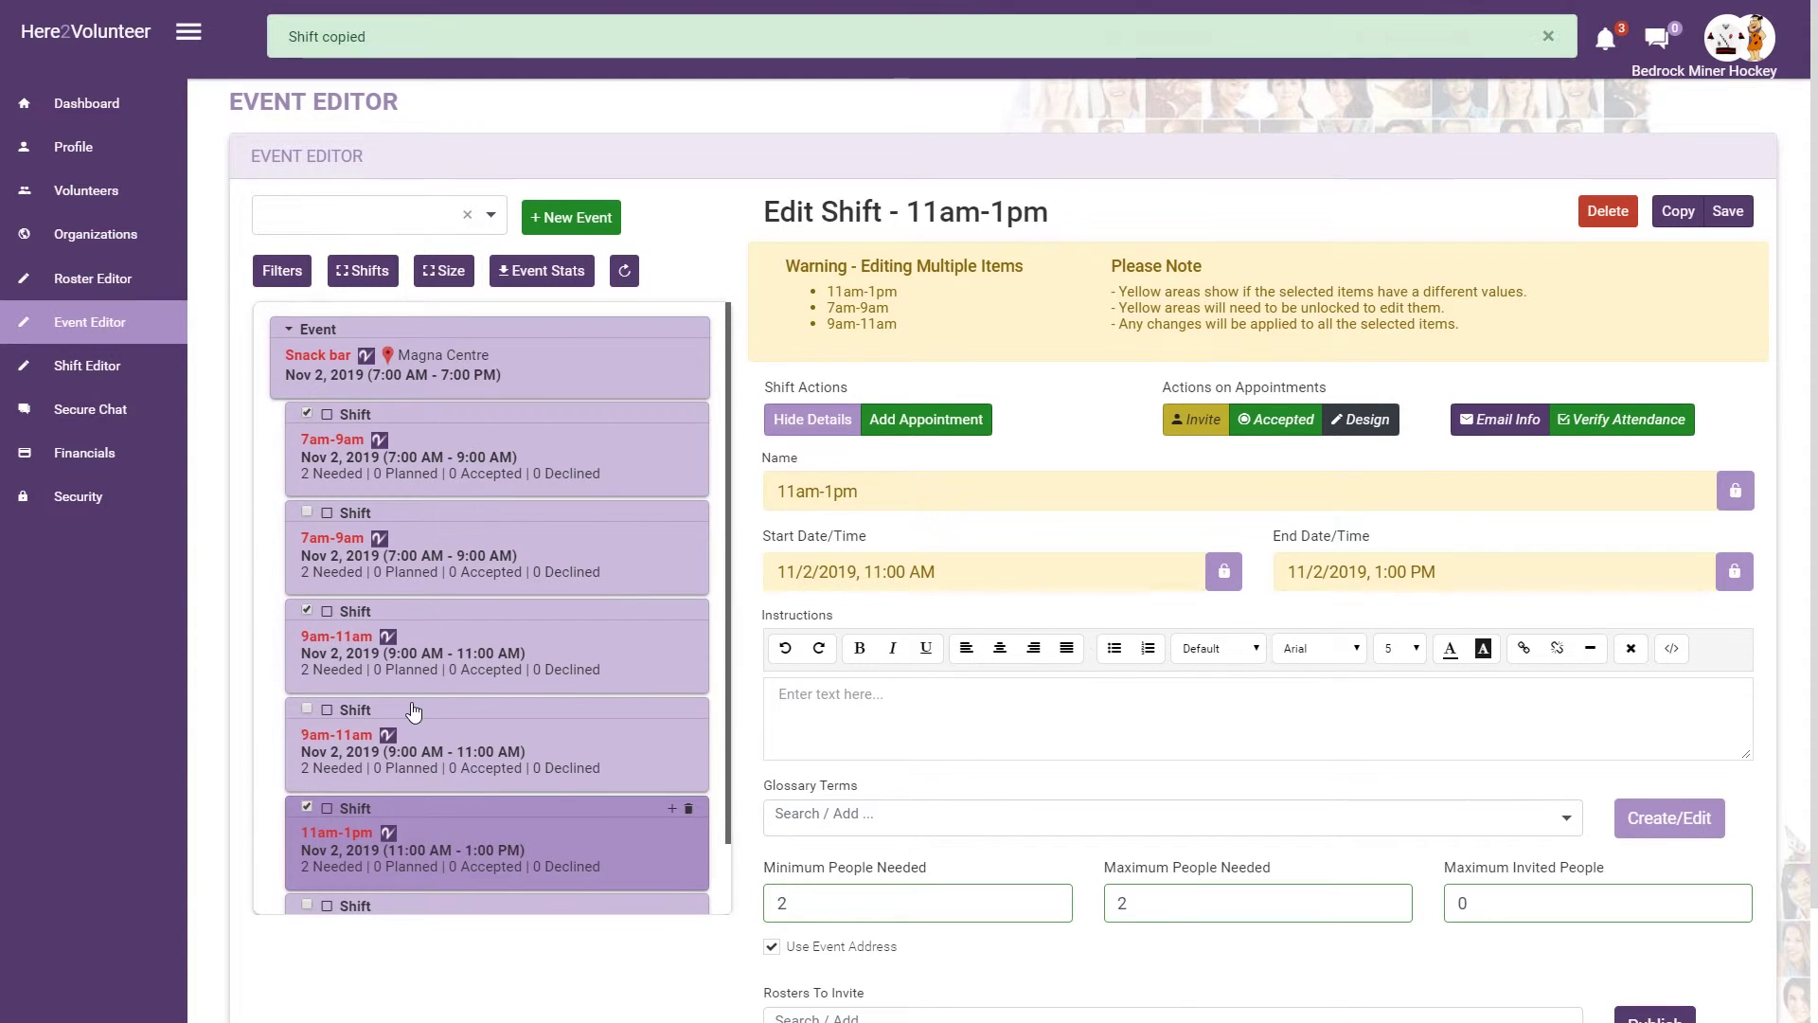
# - Examine each original shift and its copy in the Snack bar event's shift list
pyautogui.click(496, 485)
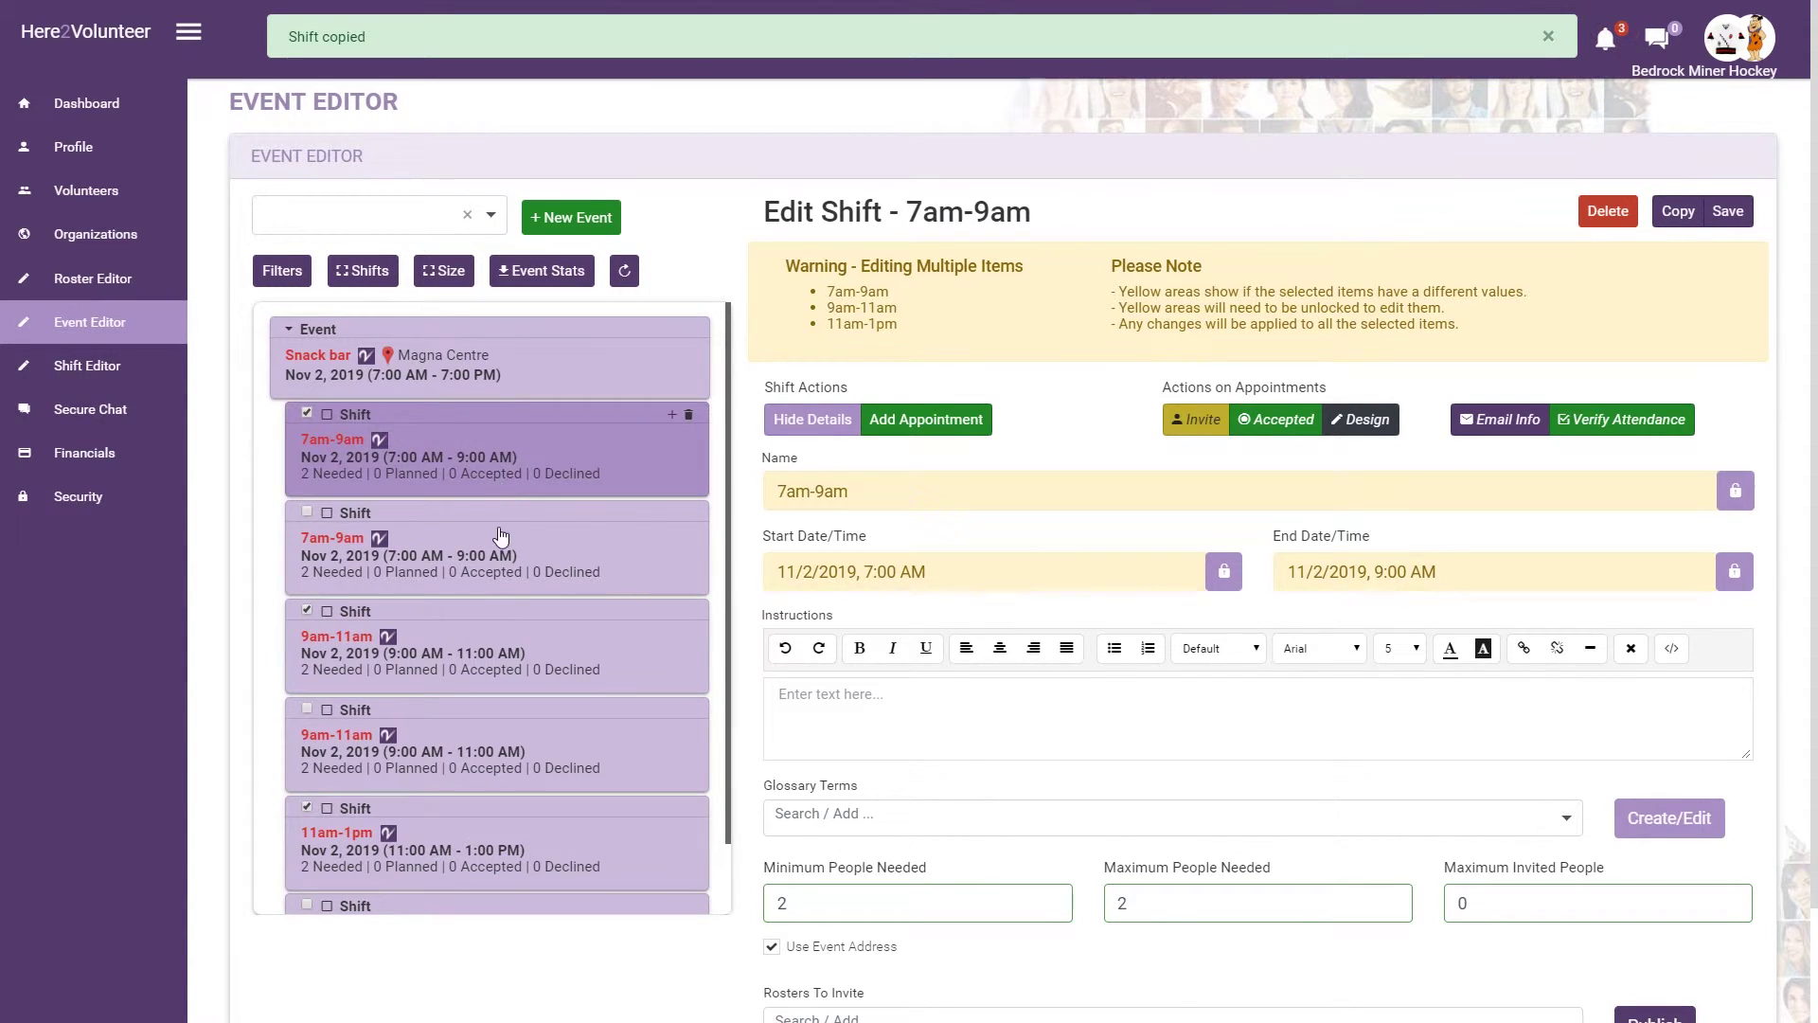
pyautogui.click(500, 544)
pyautogui.click(496, 644)
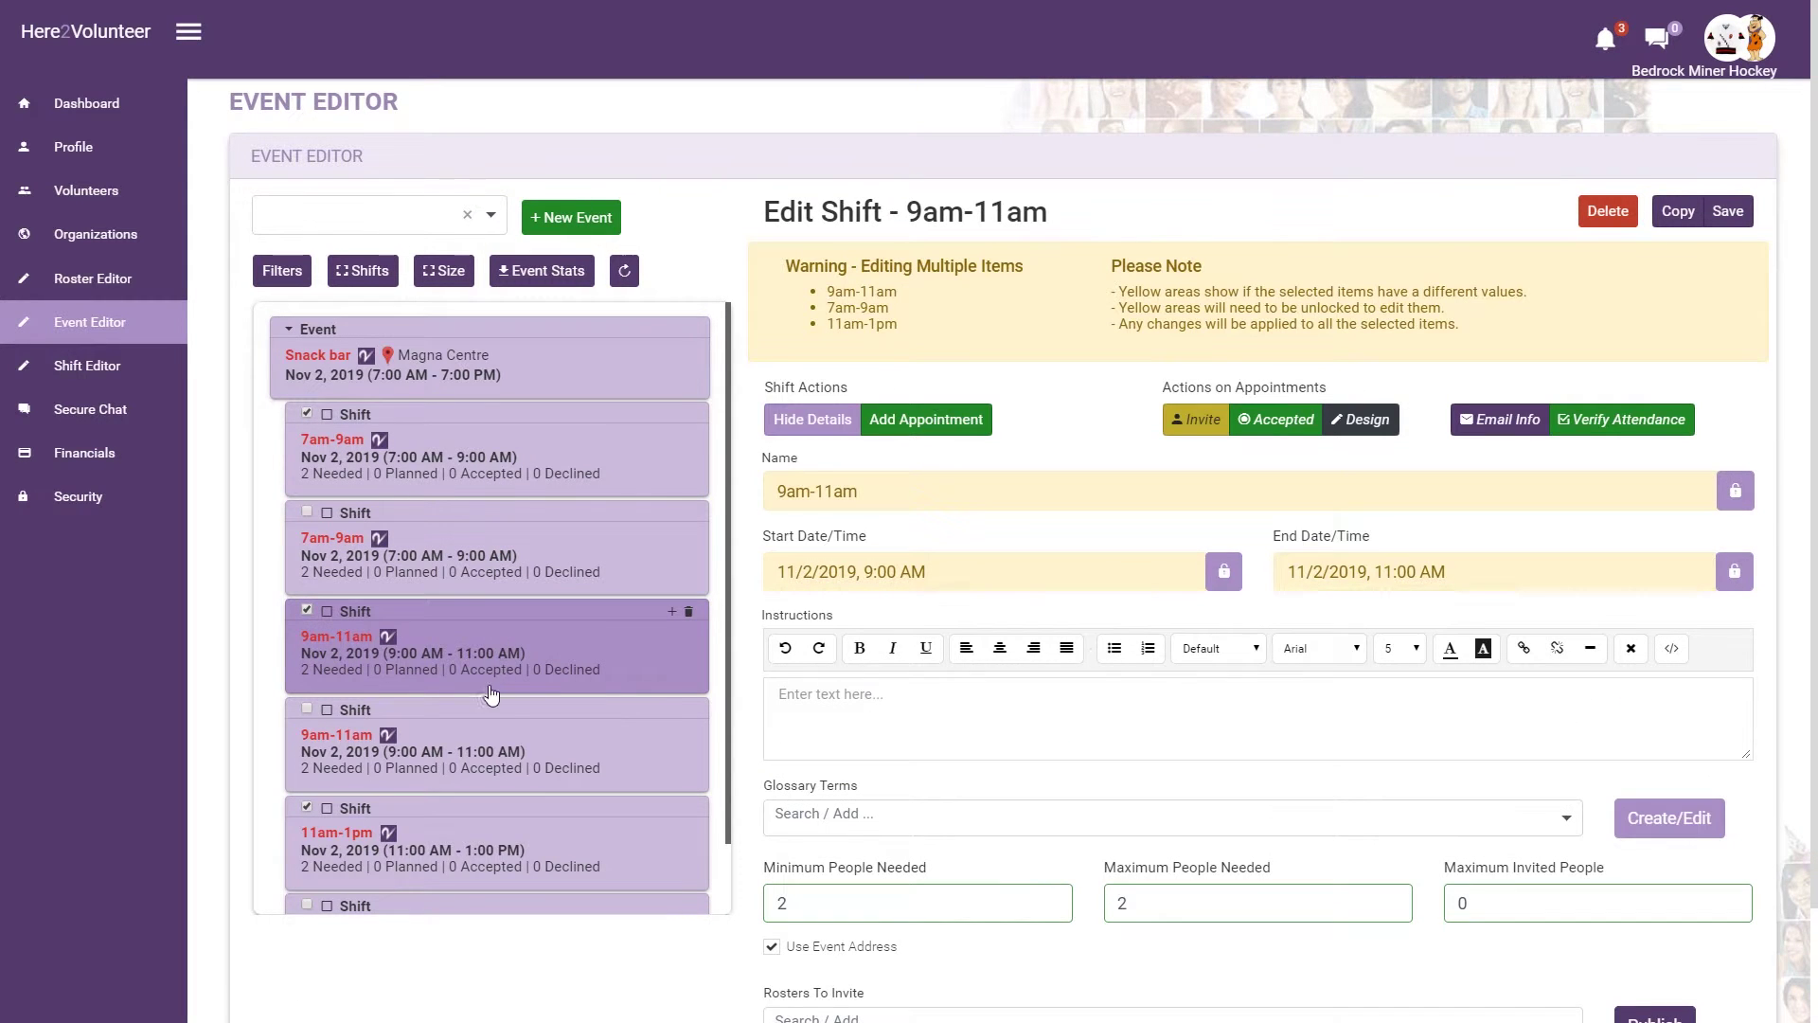
pyautogui.click(481, 744)
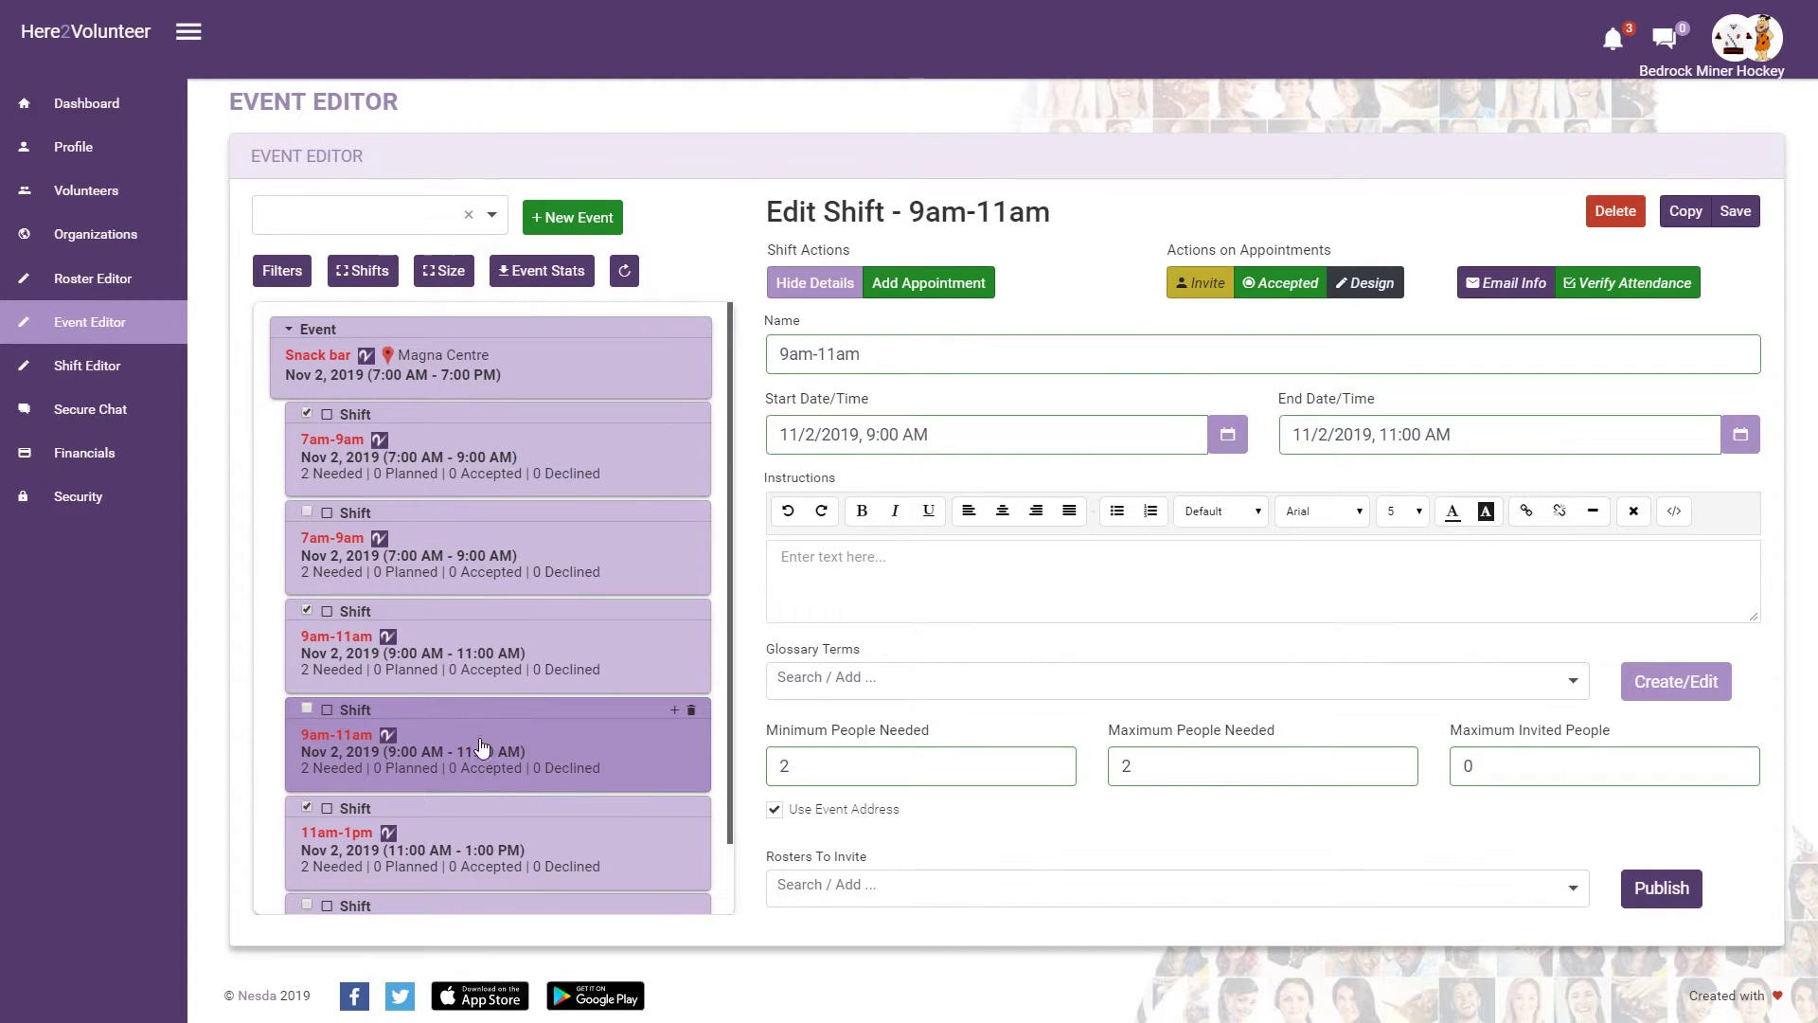
pyautogui.click(461, 828)
pyautogui.scroll(-3, 520, 829)
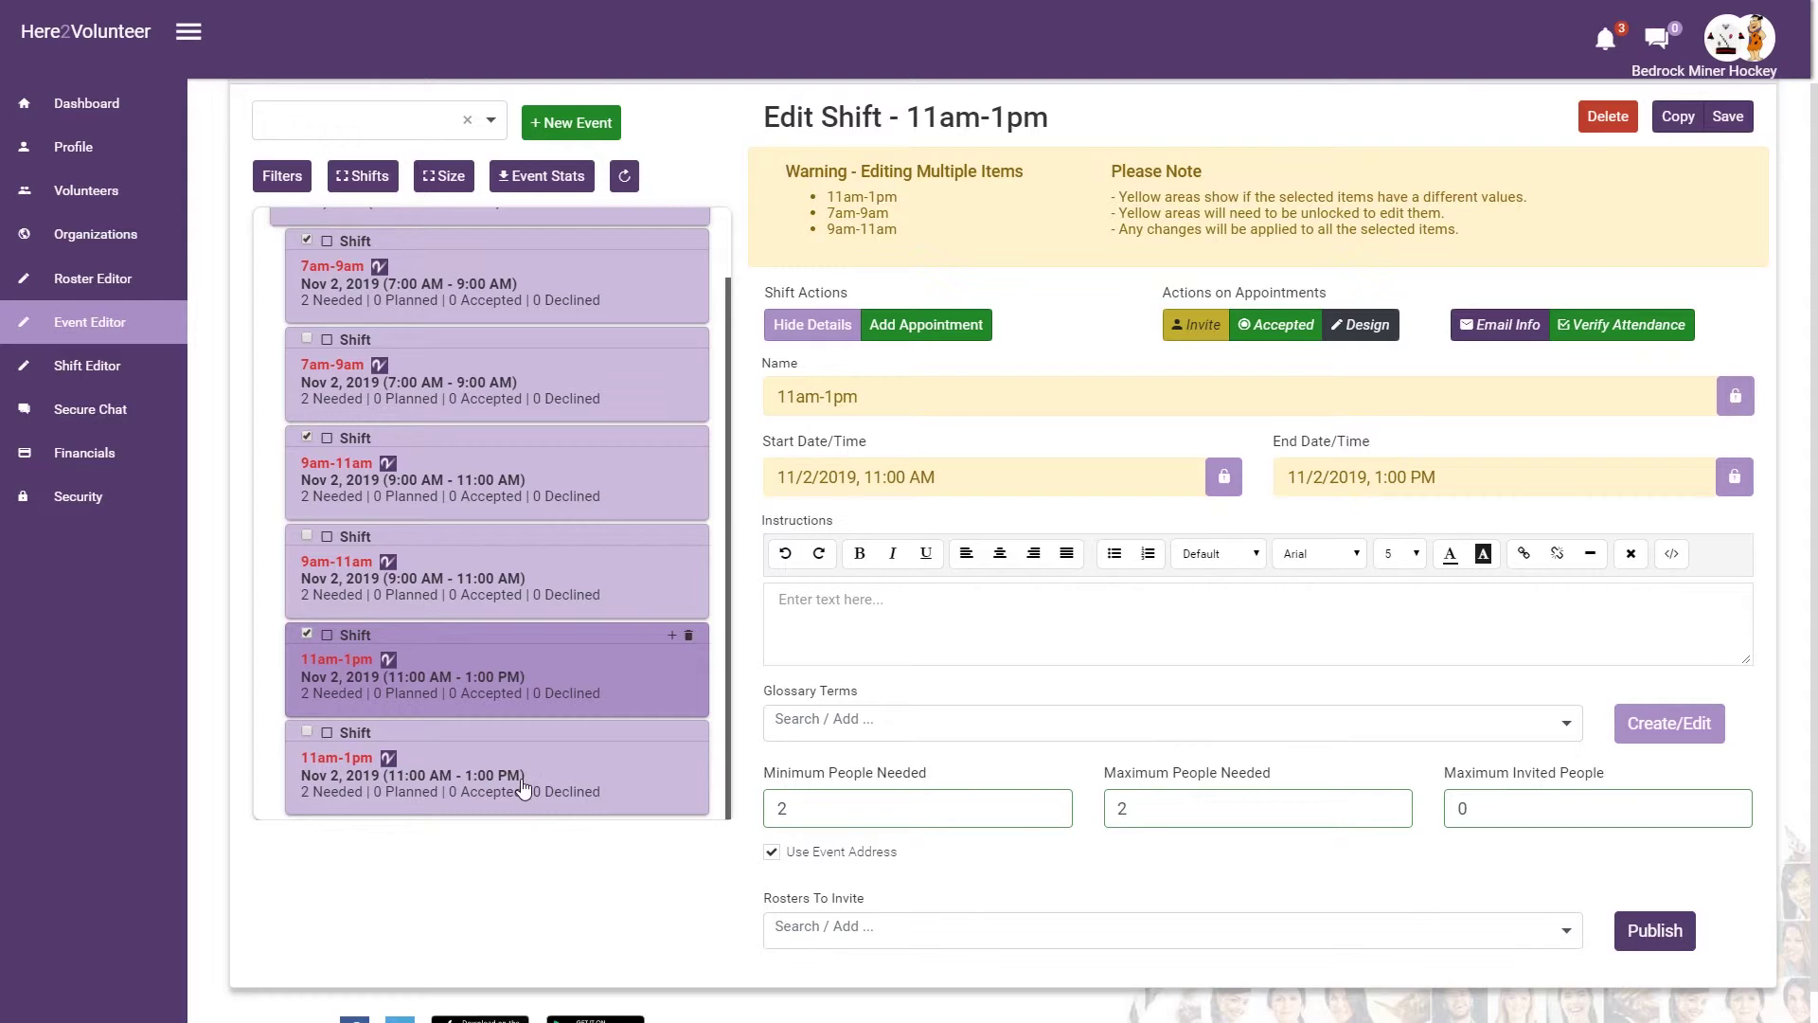
pyautogui.click(524, 789)
pyautogui.scroll(1, 532, 763)
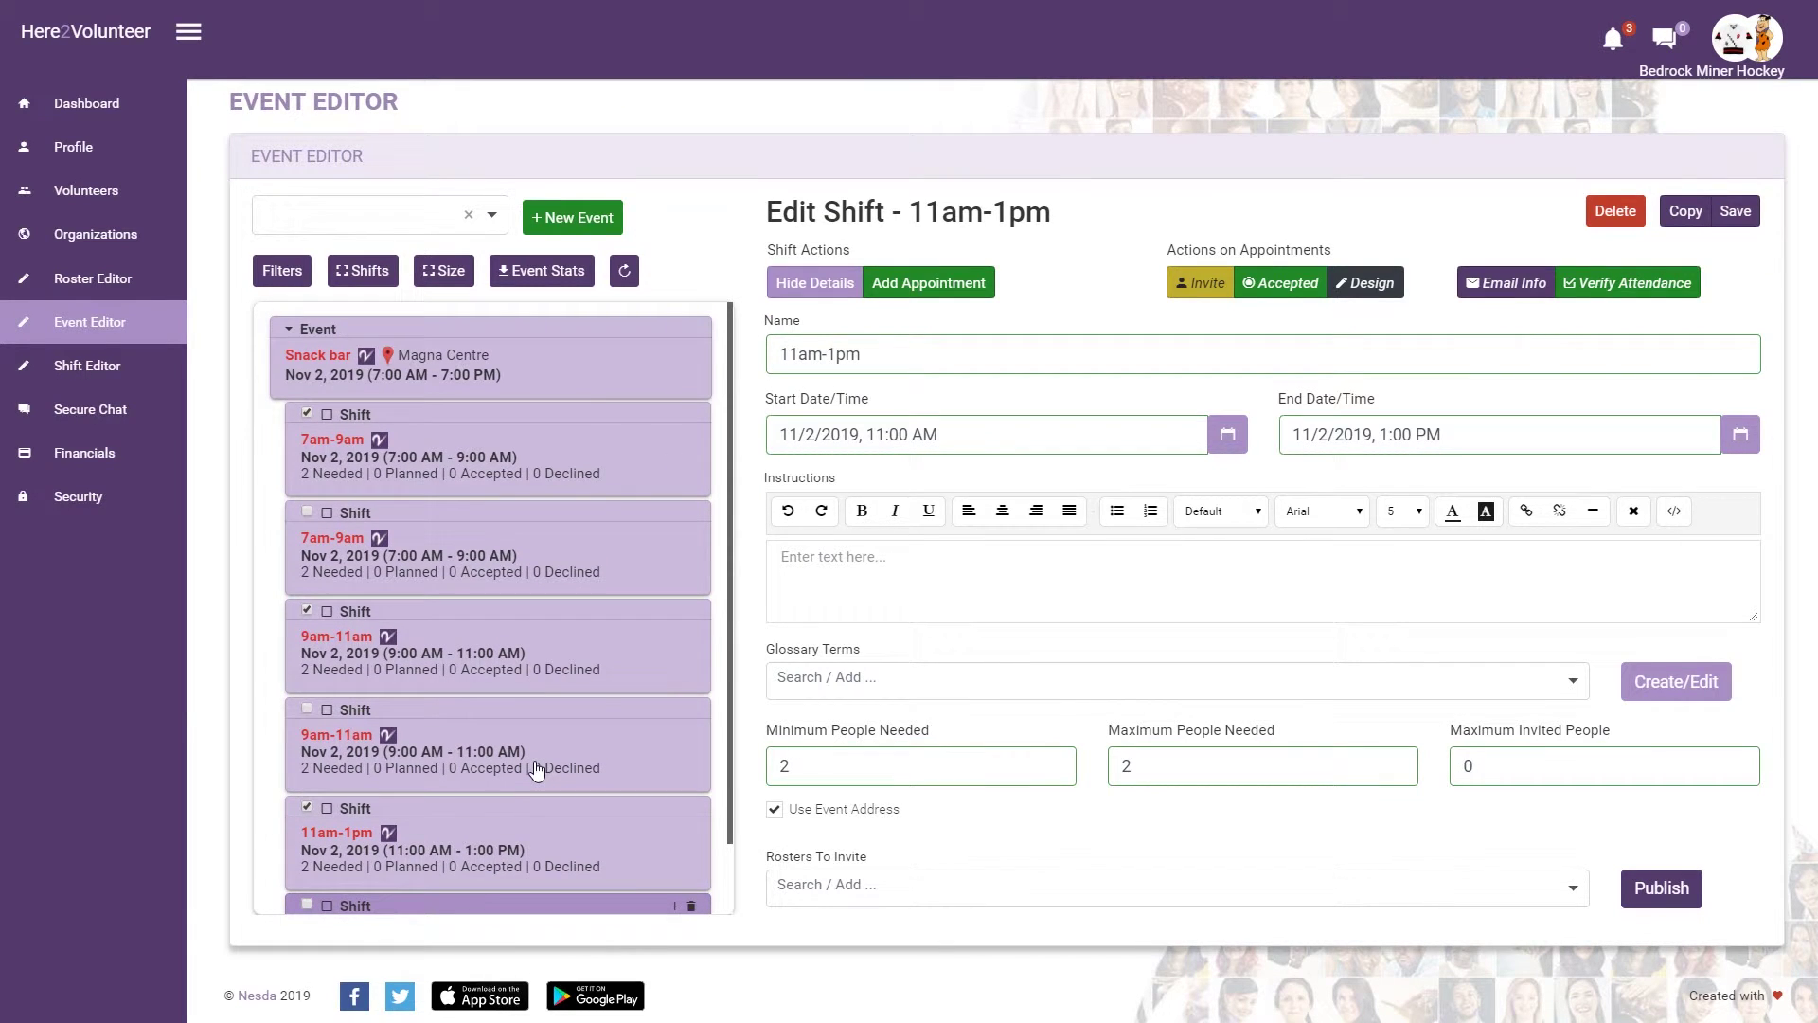
# - Rename the unchecked copy of the 7am-9am shift to "1pm-3pm"
pyautogui.click(490, 530)
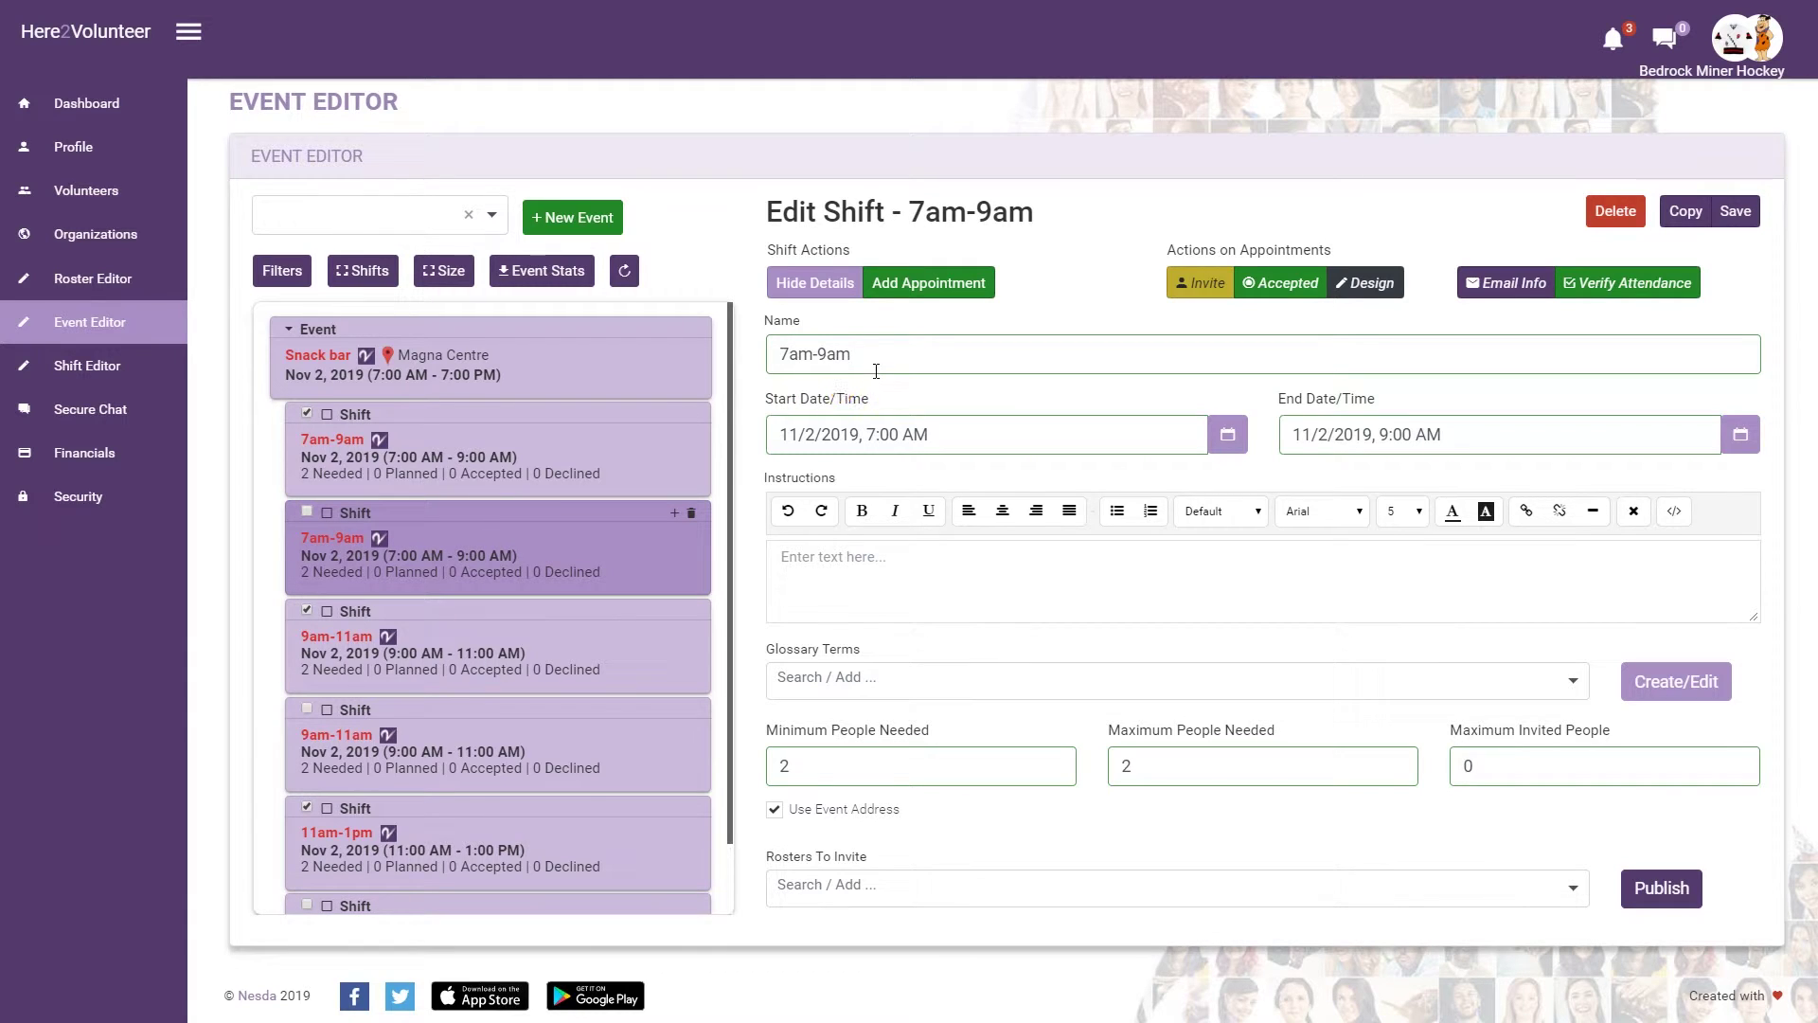
pyautogui.moveTo(850, 353); pyautogui.dragTo(773, 350)
pyautogui.write('1')
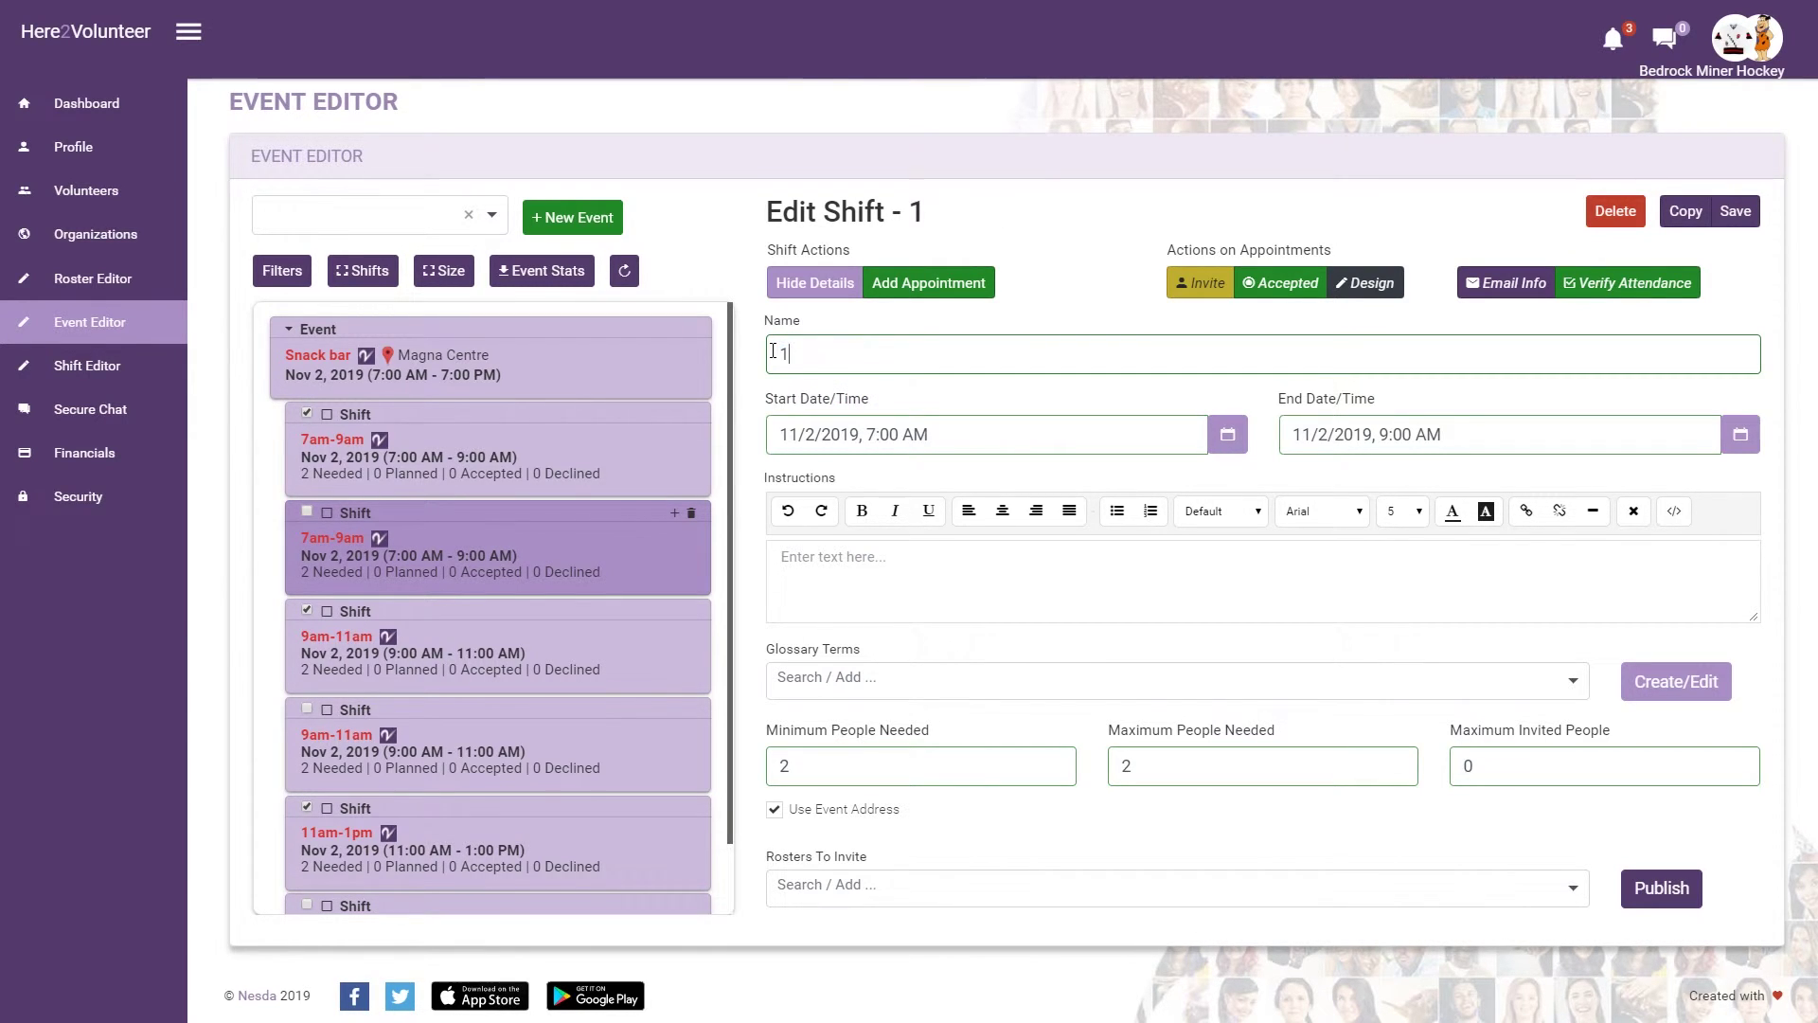
pyautogui.write('pm-3pm')
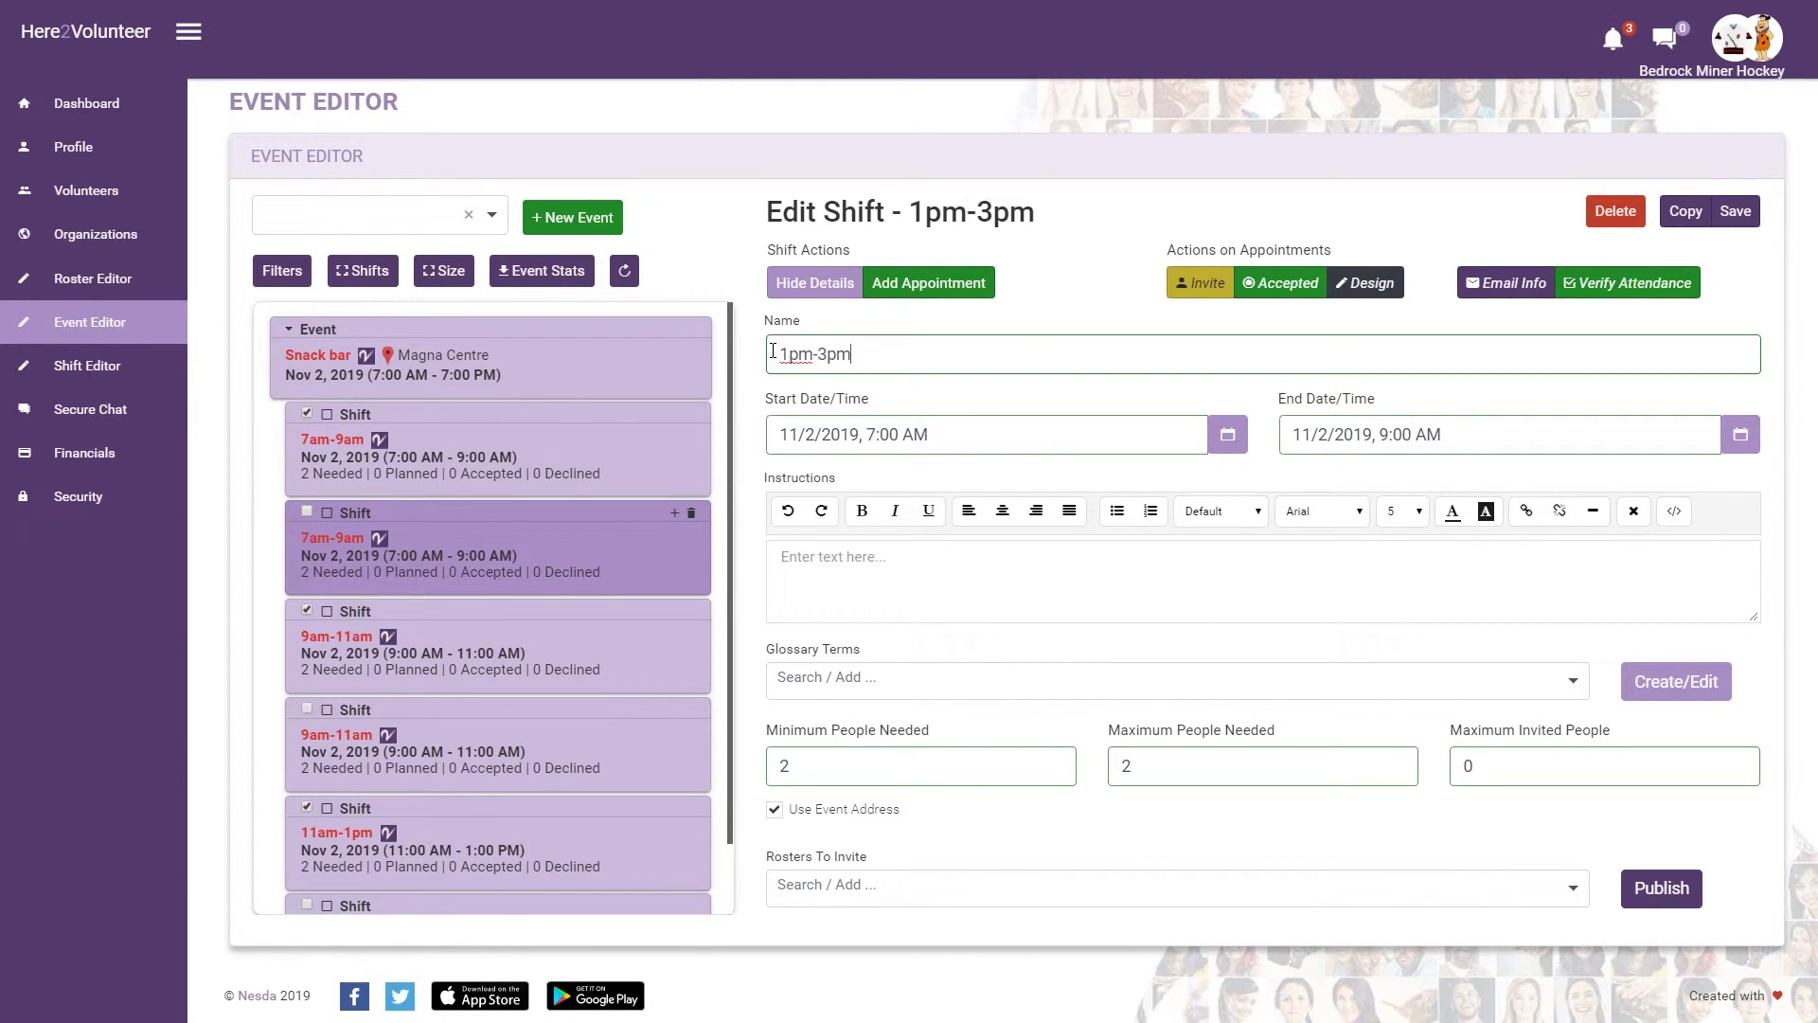
# - Set the 1pm-3pm shift to start at 1:00 PM and end at 3:00 PM on November 2, 2019, and save it
pyautogui.click(1234, 437)
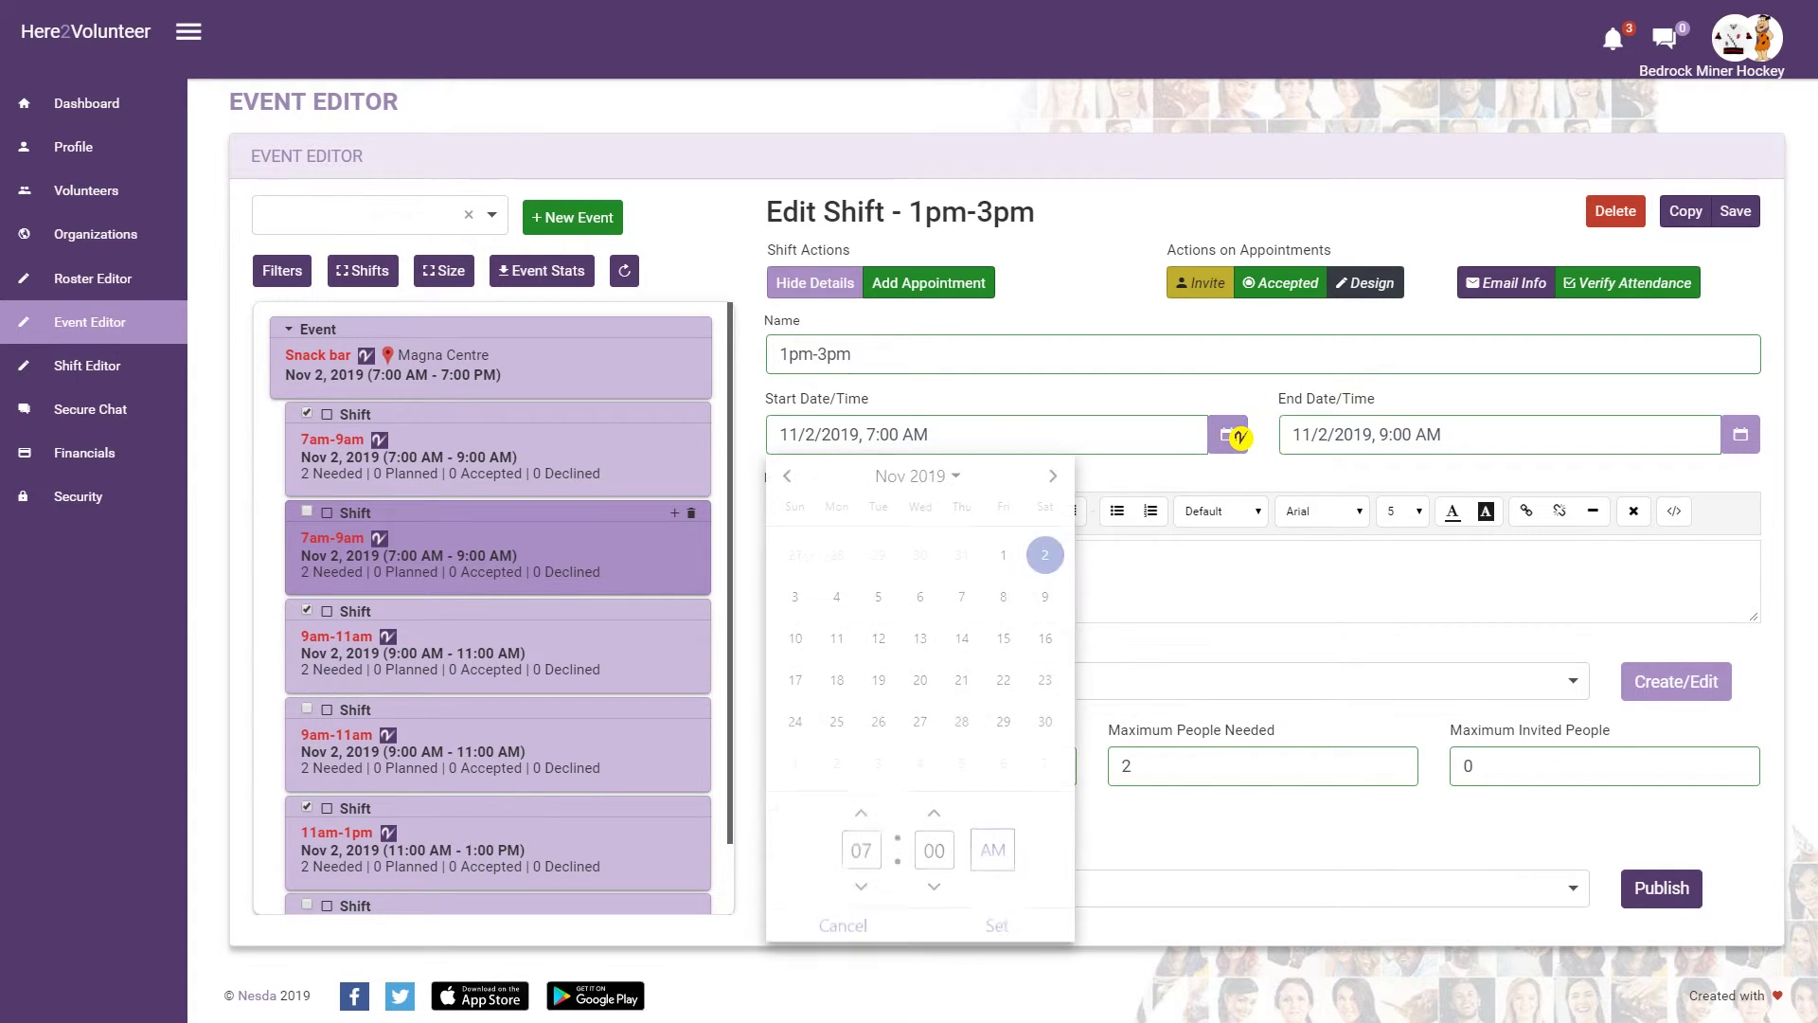
pyautogui.click(860, 816)
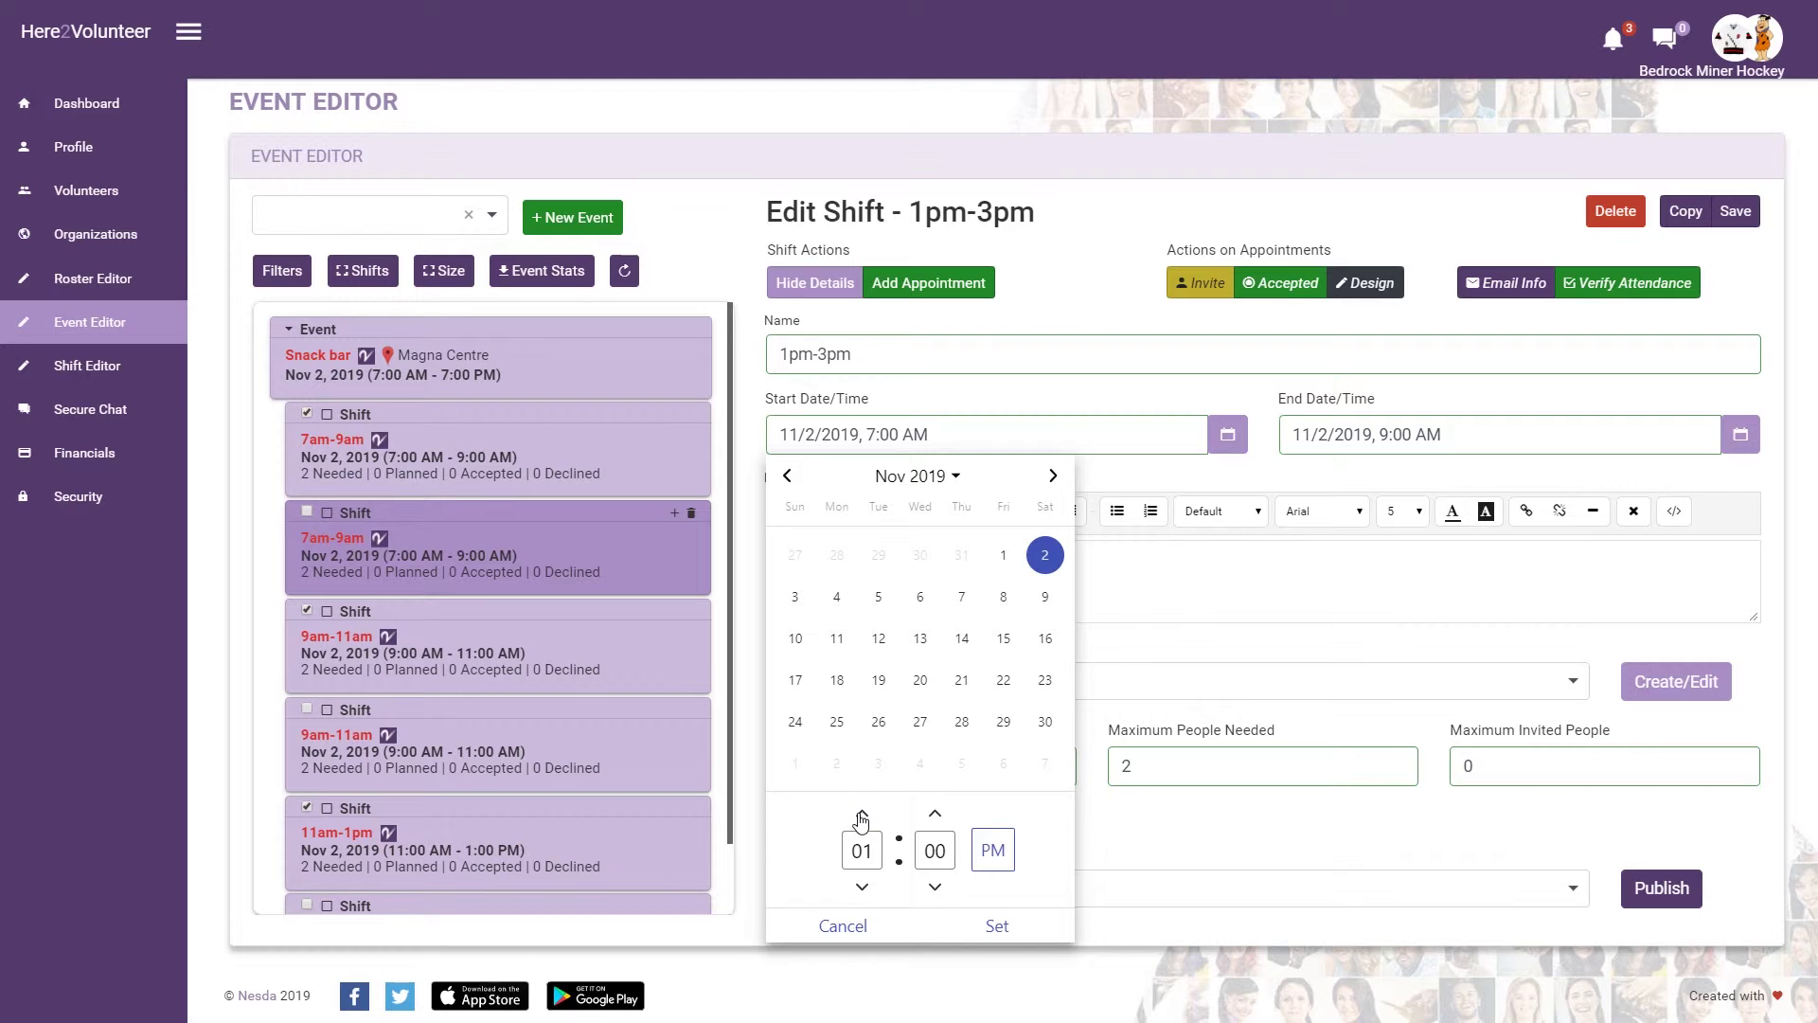
pyautogui.click(997, 921)
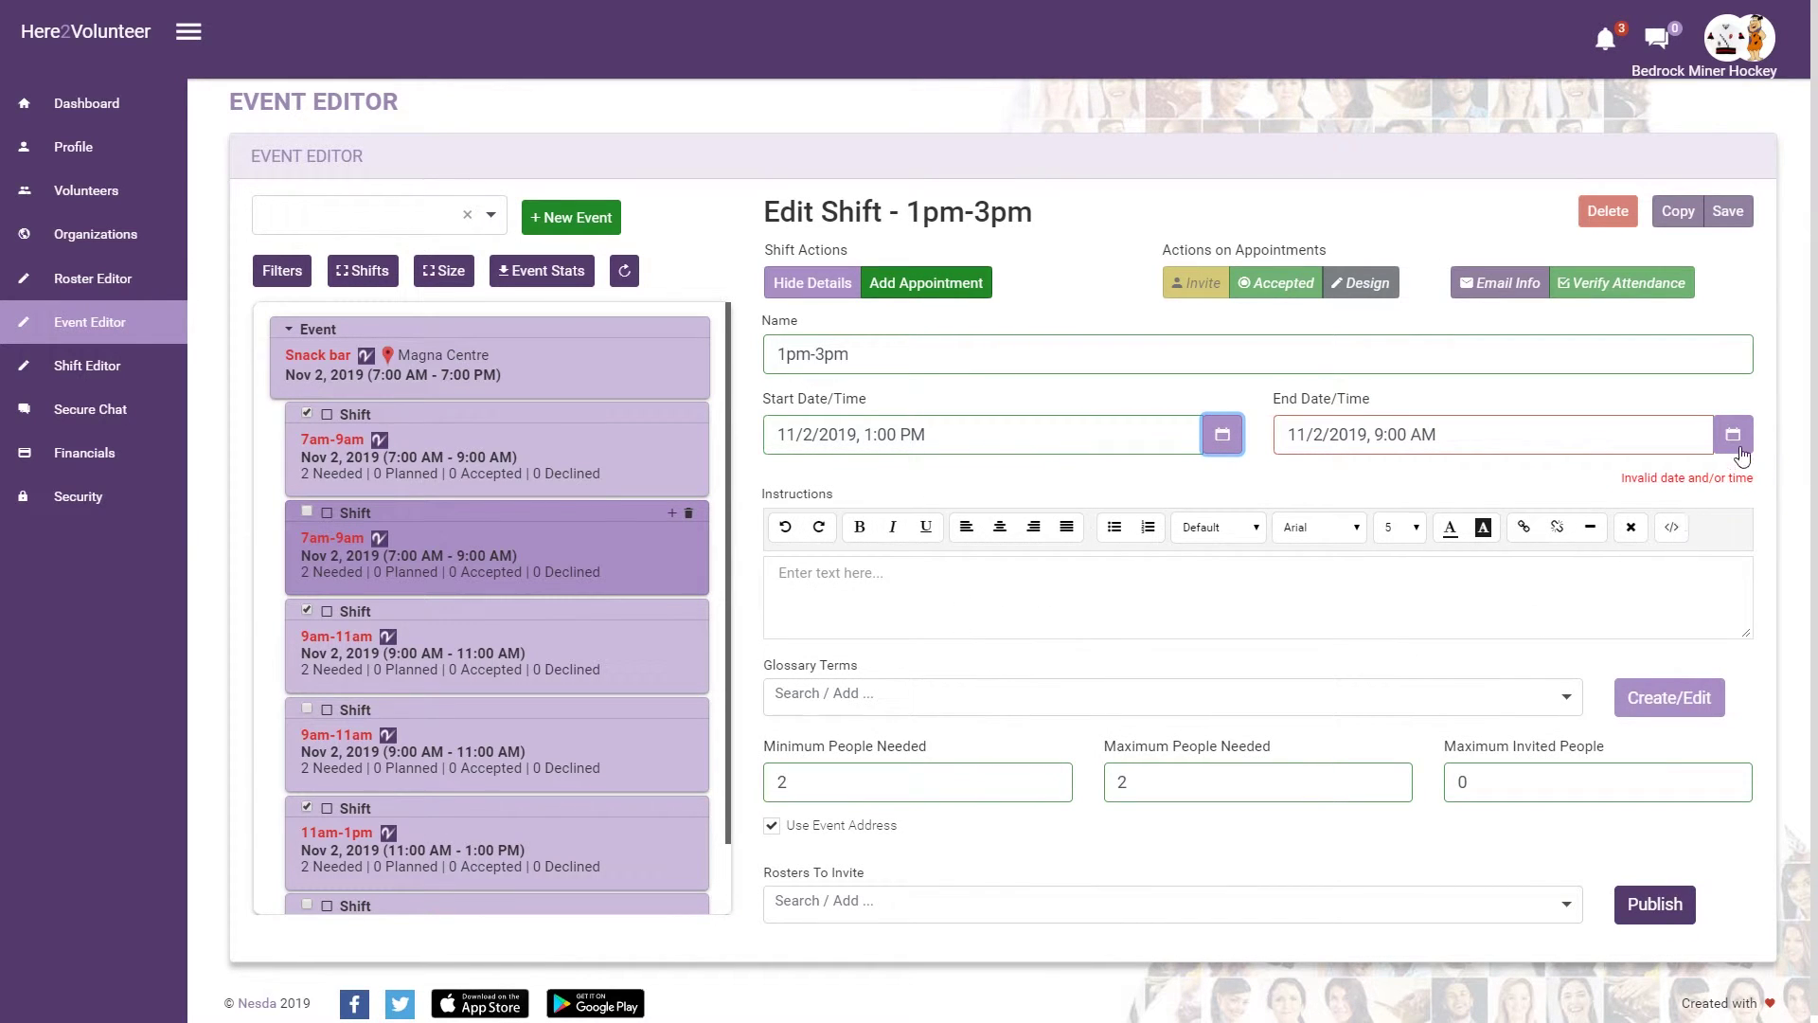
pyautogui.click(1735, 442)
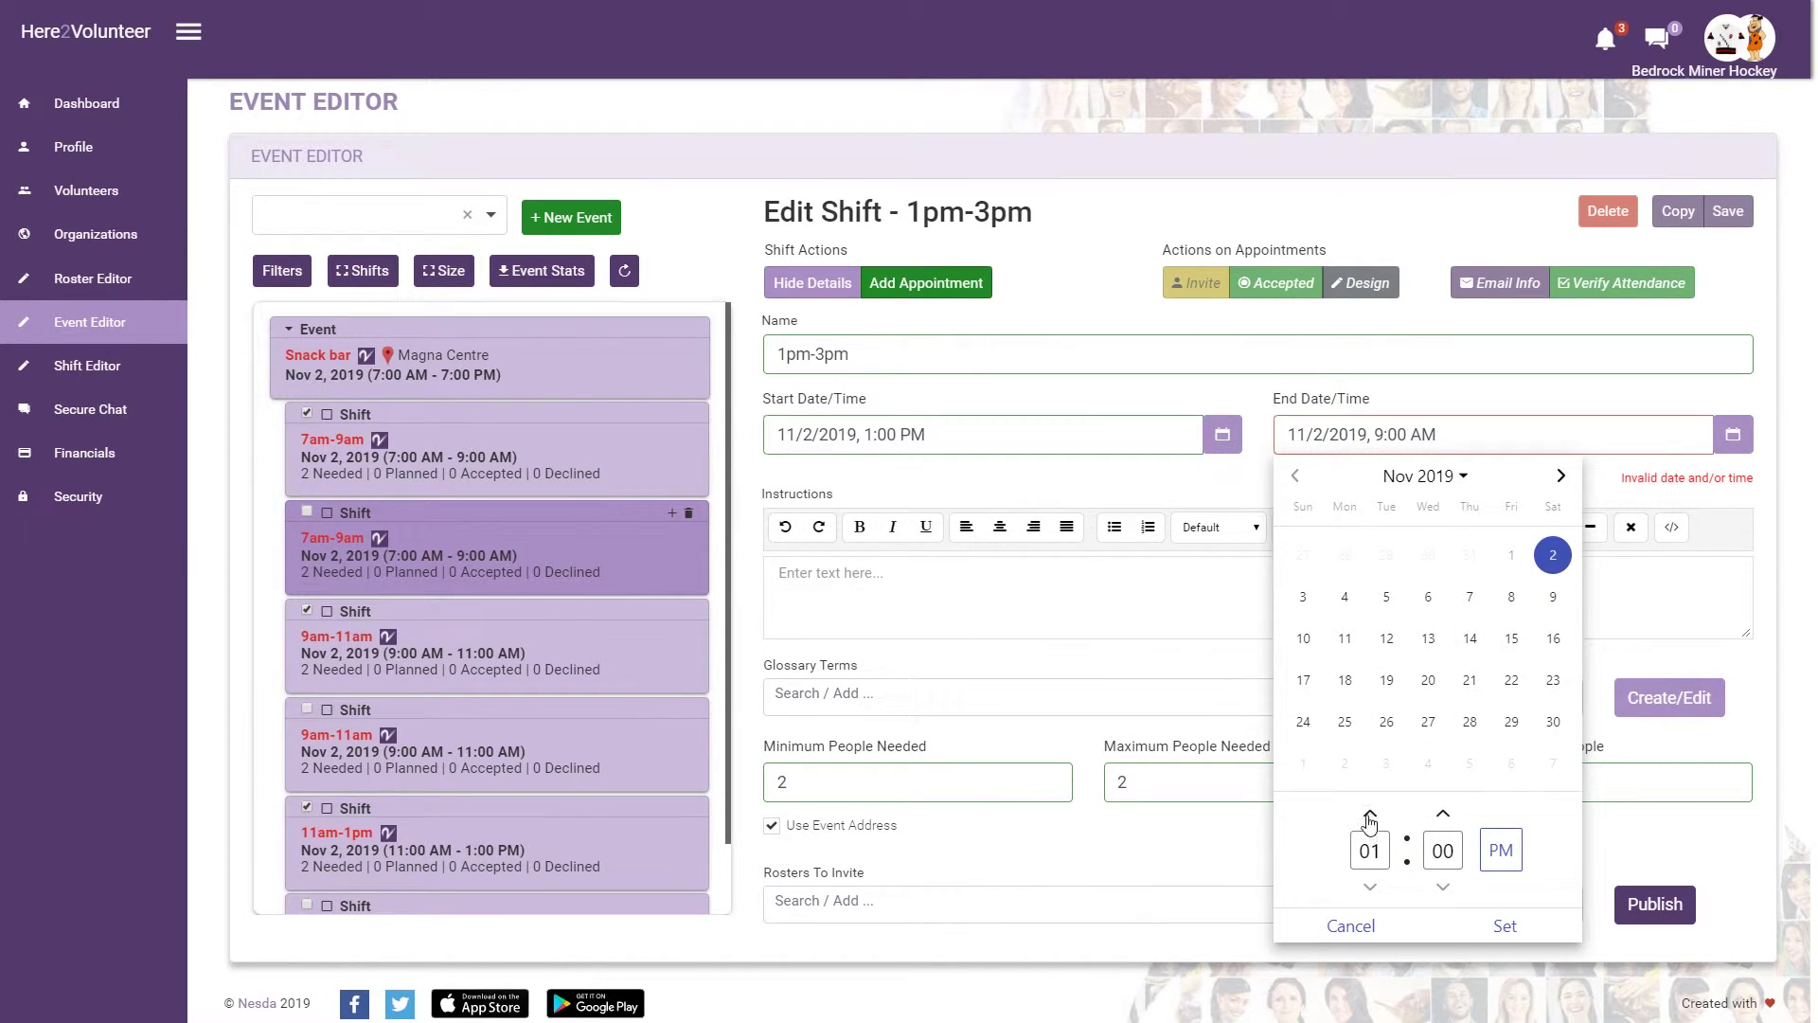
pyautogui.click(1370, 816)
pyautogui.click(1506, 926)
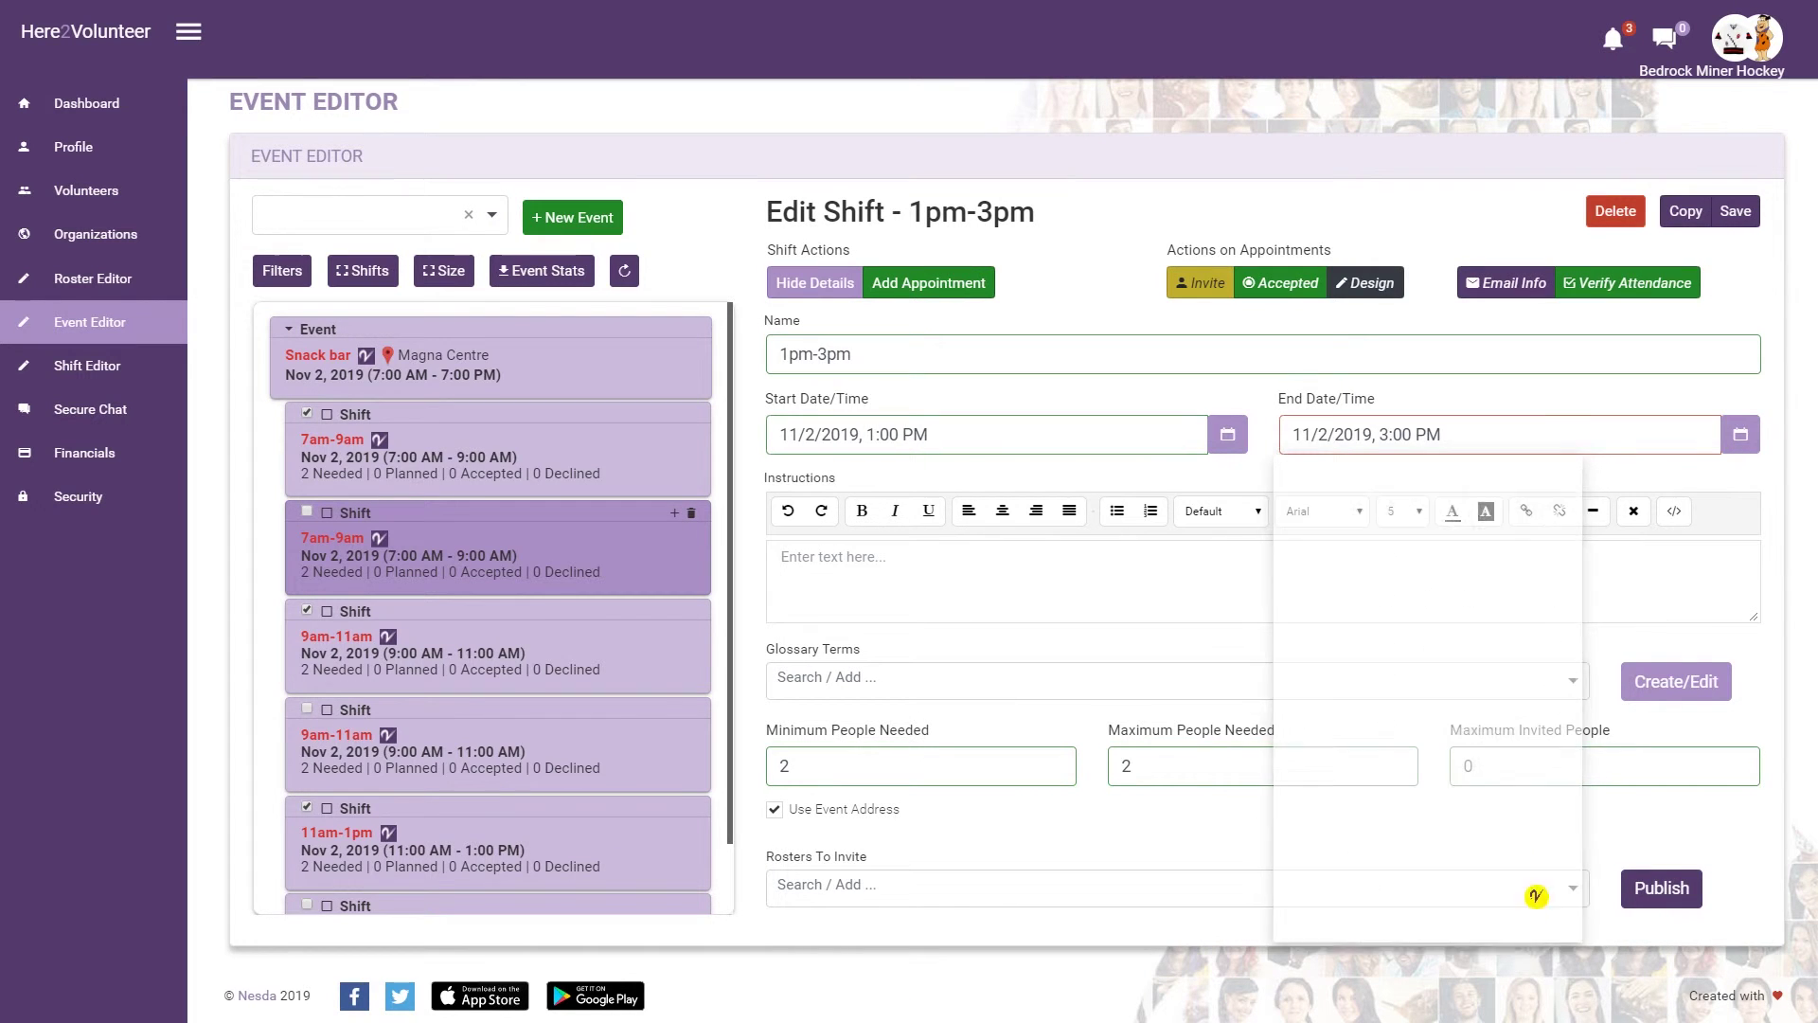
pyautogui.click(1737, 214)
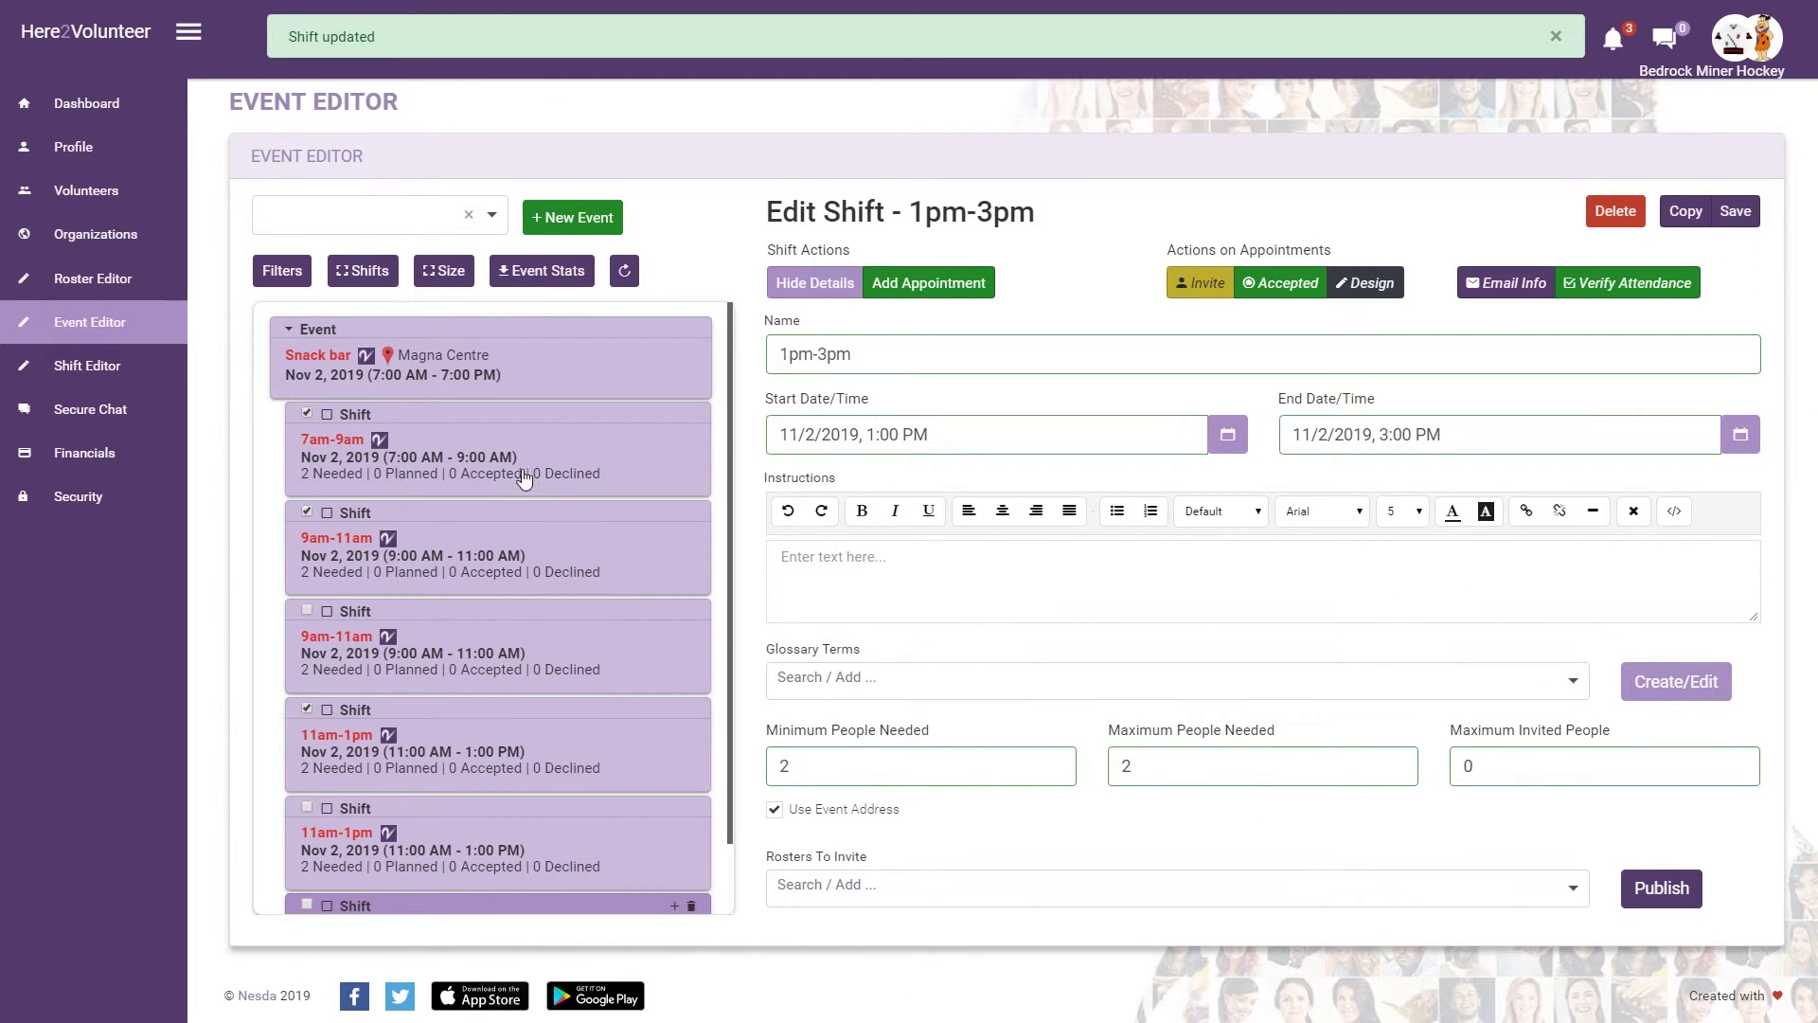
# - Rename the unchecked copy of the 9am-11am shift to "3pm-5pm"
pyautogui.click(483, 665)
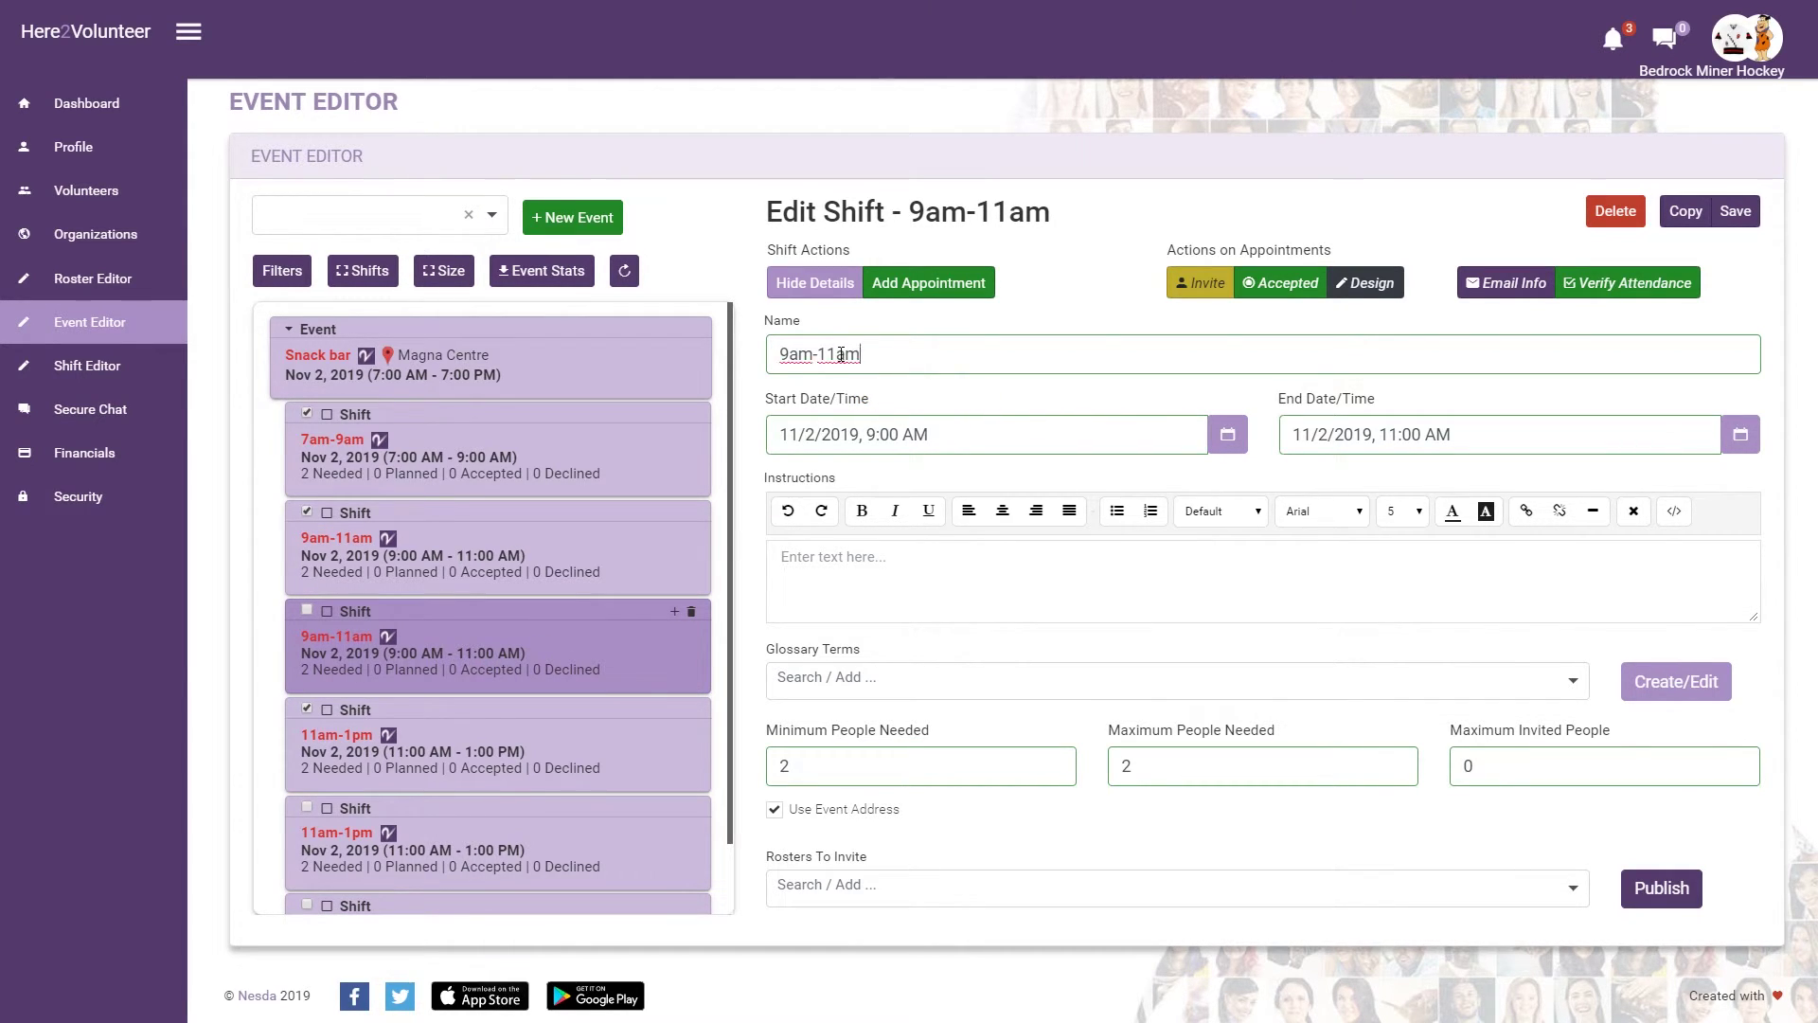
pyautogui.moveTo(841, 354); pyautogui.dragTo(782, 354)
pyautogui.write('3pm')
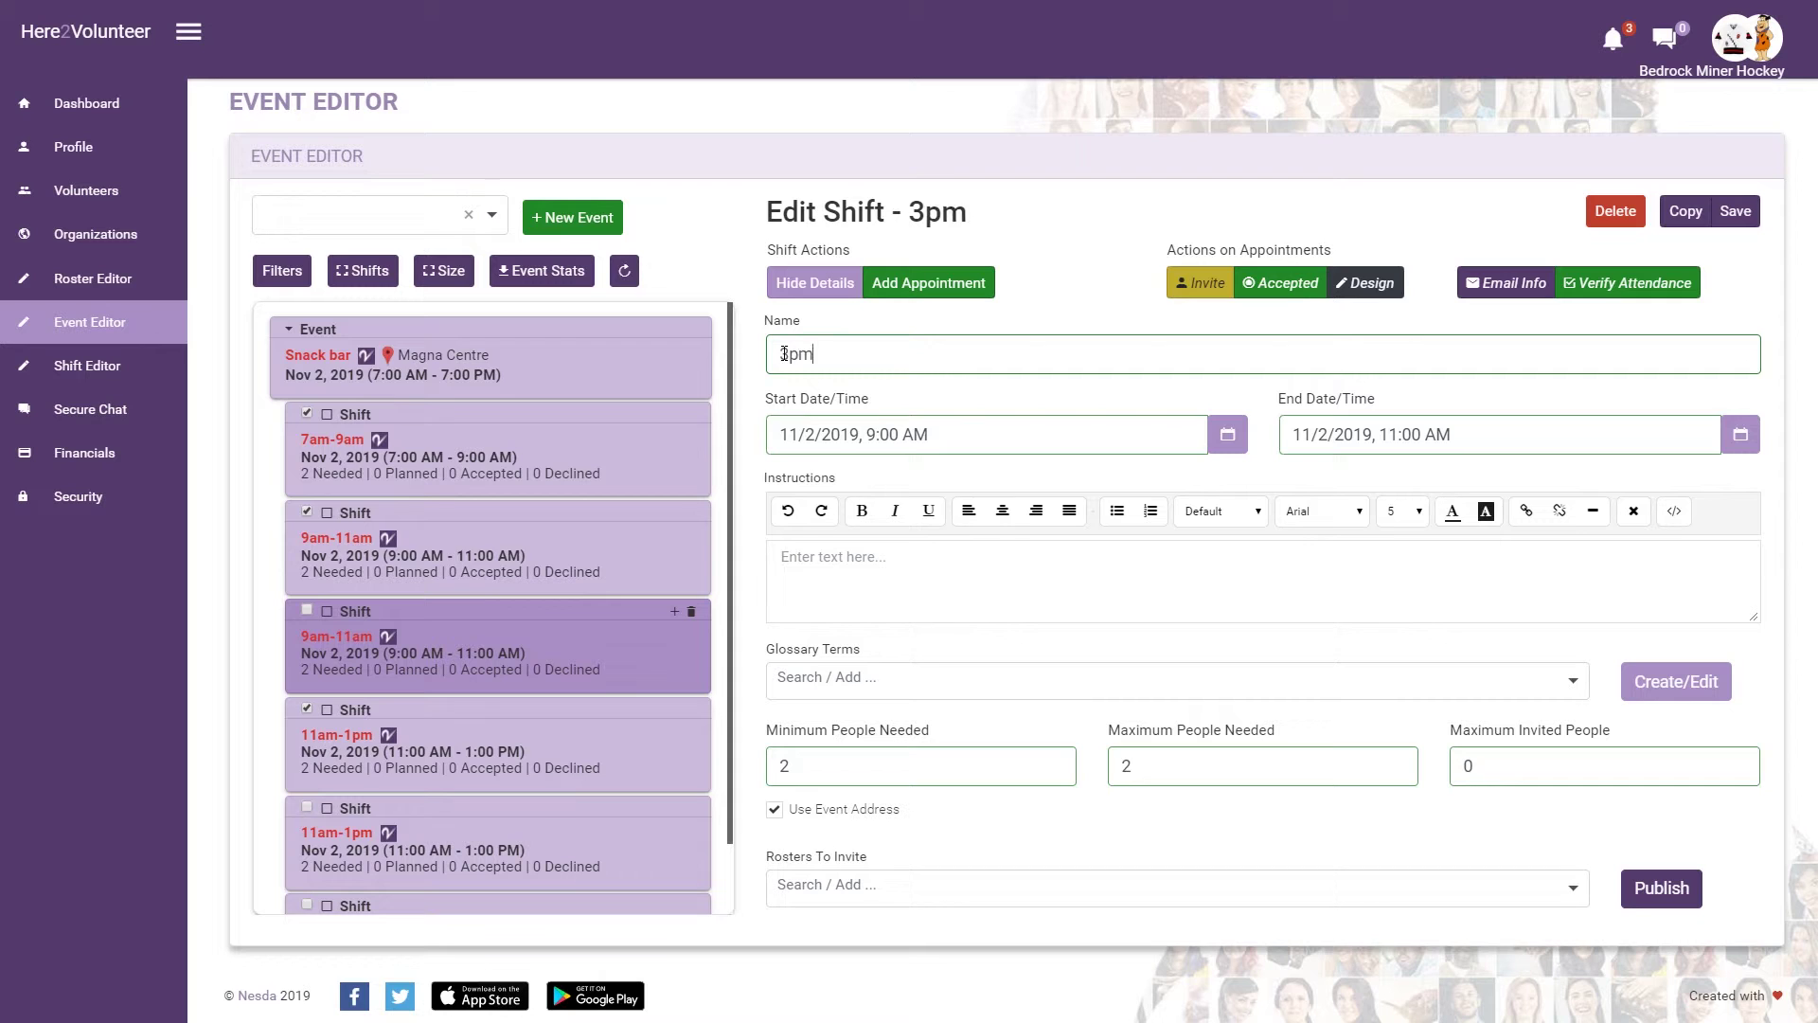
pyautogui.write('-5pm')
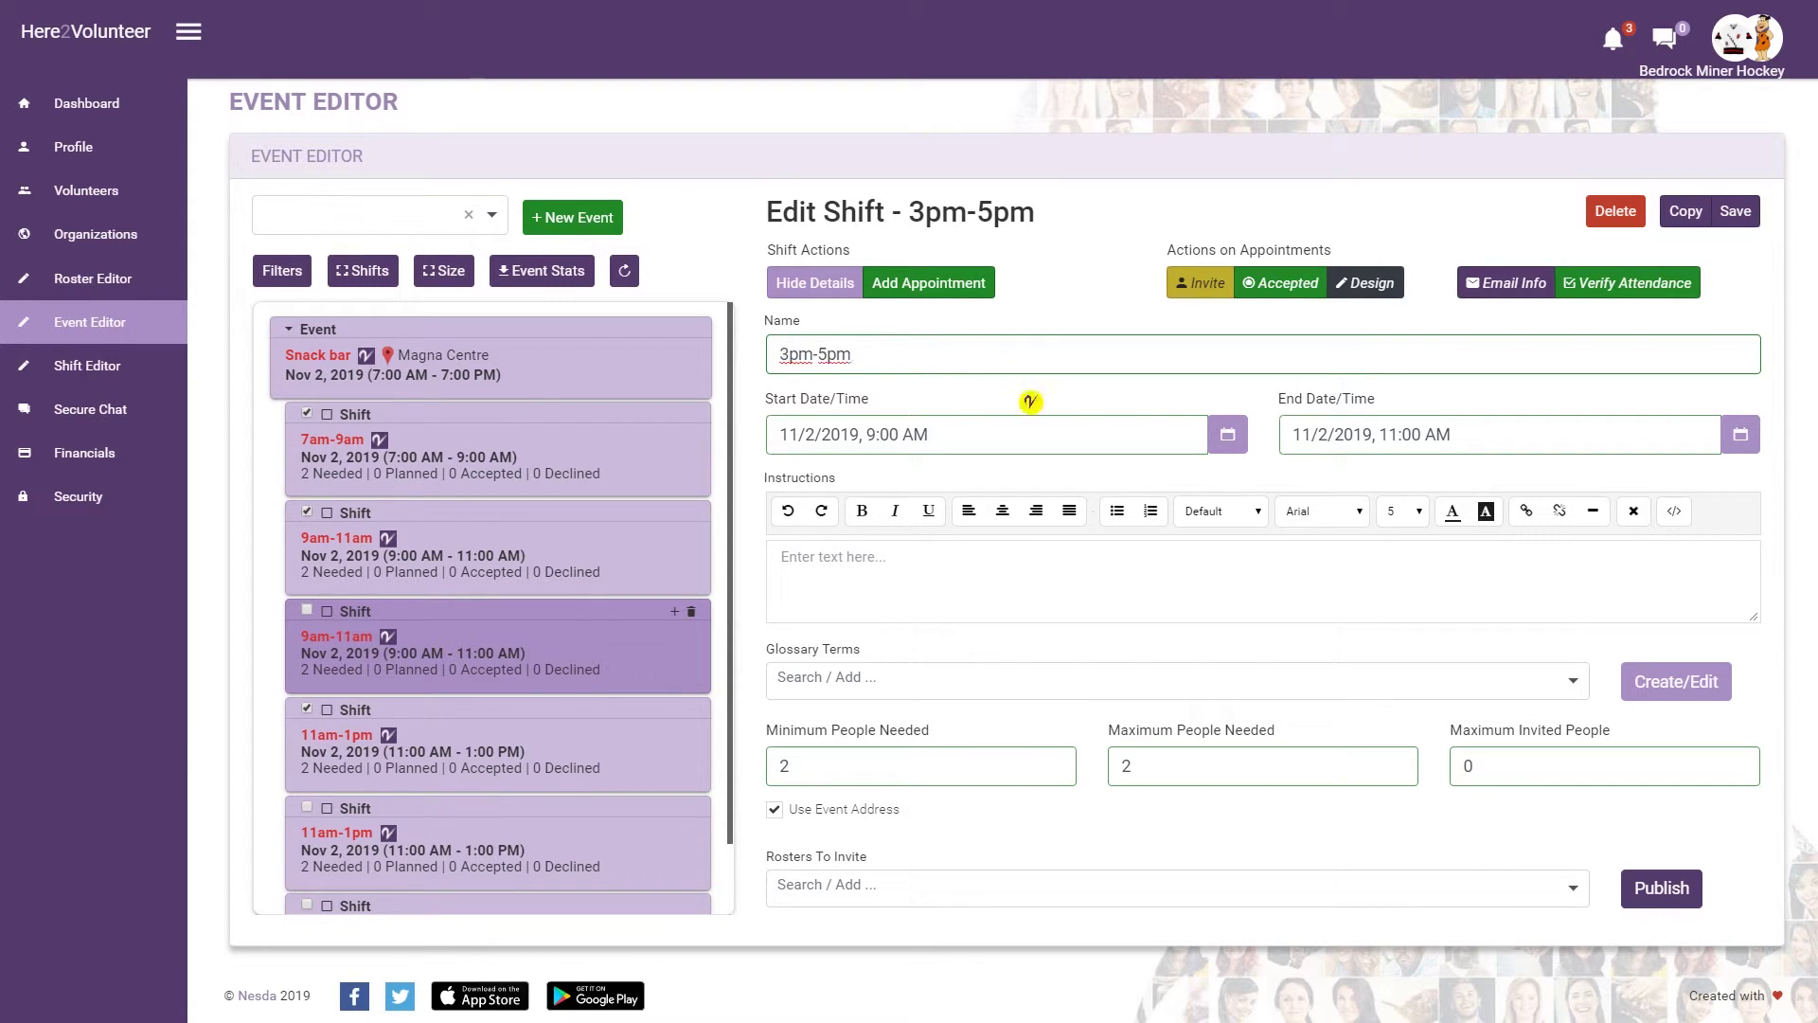
# - Set the 3pm-5pm shift to start at 3:00 PM and end at 5:00 PM on November 2, 2019, and save it
pyautogui.click(1227, 433)
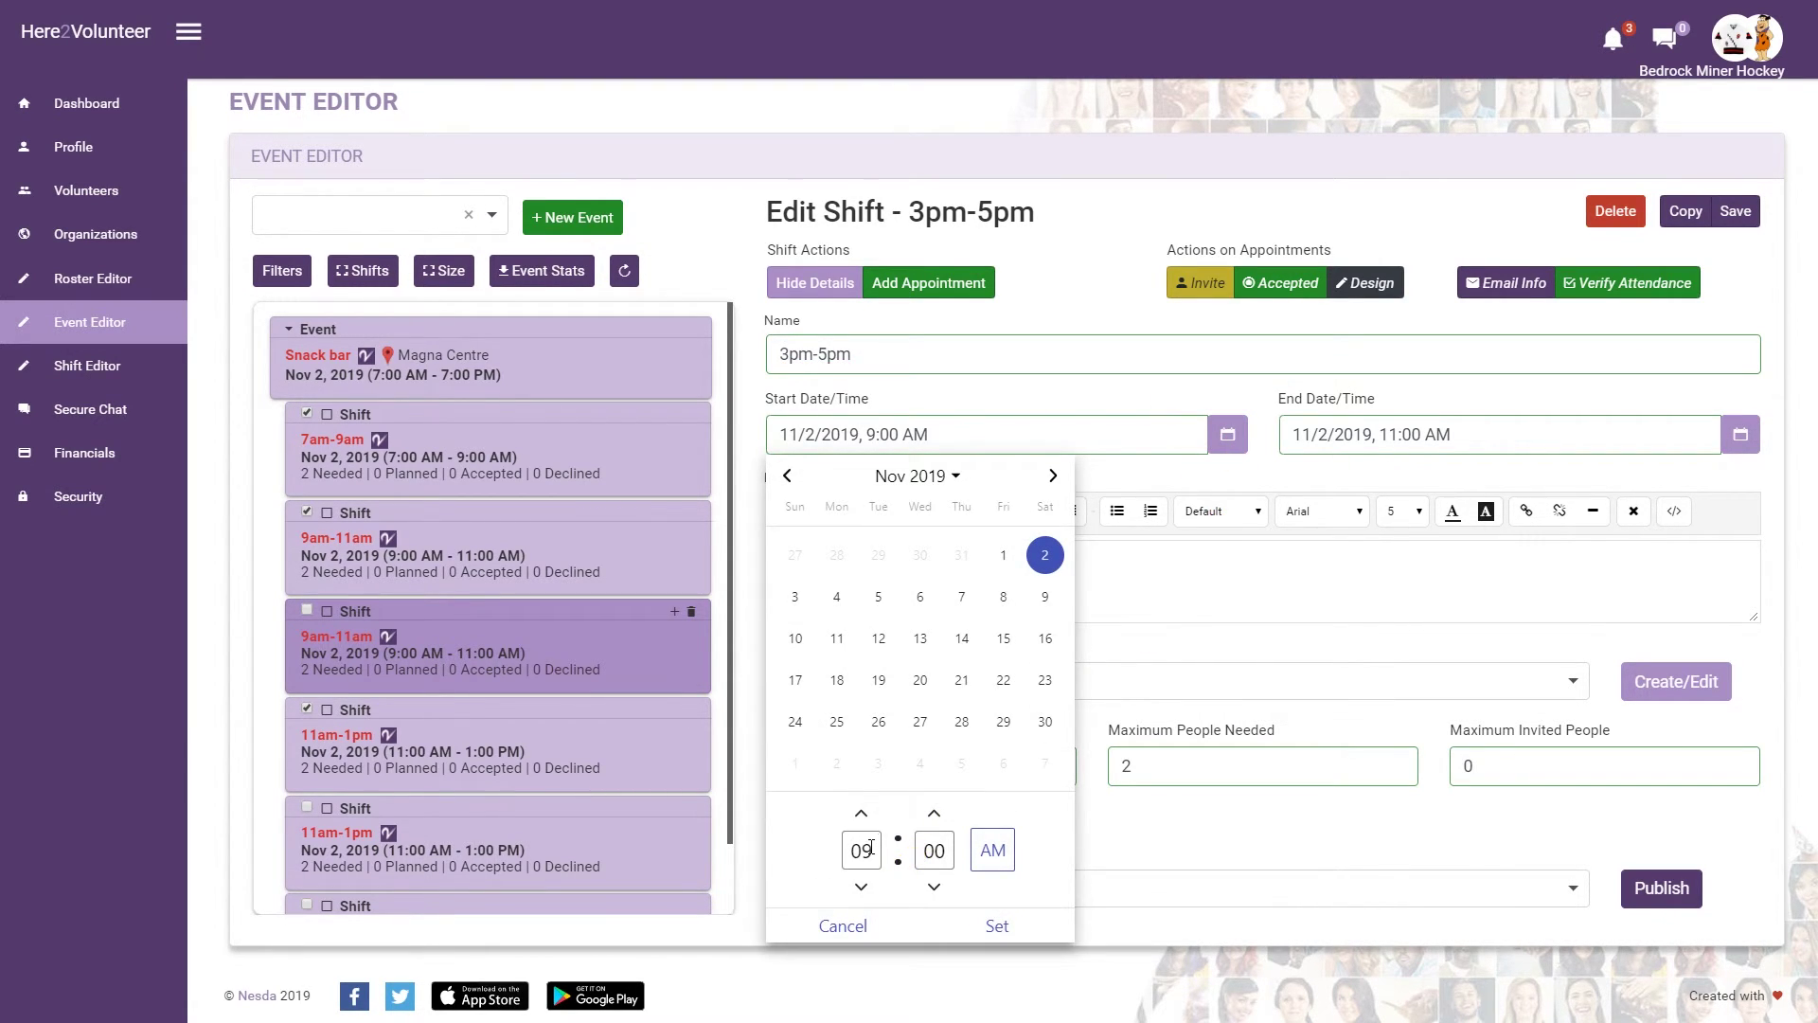
pyautogui.write('3')
pyautogui.click(992, 849)
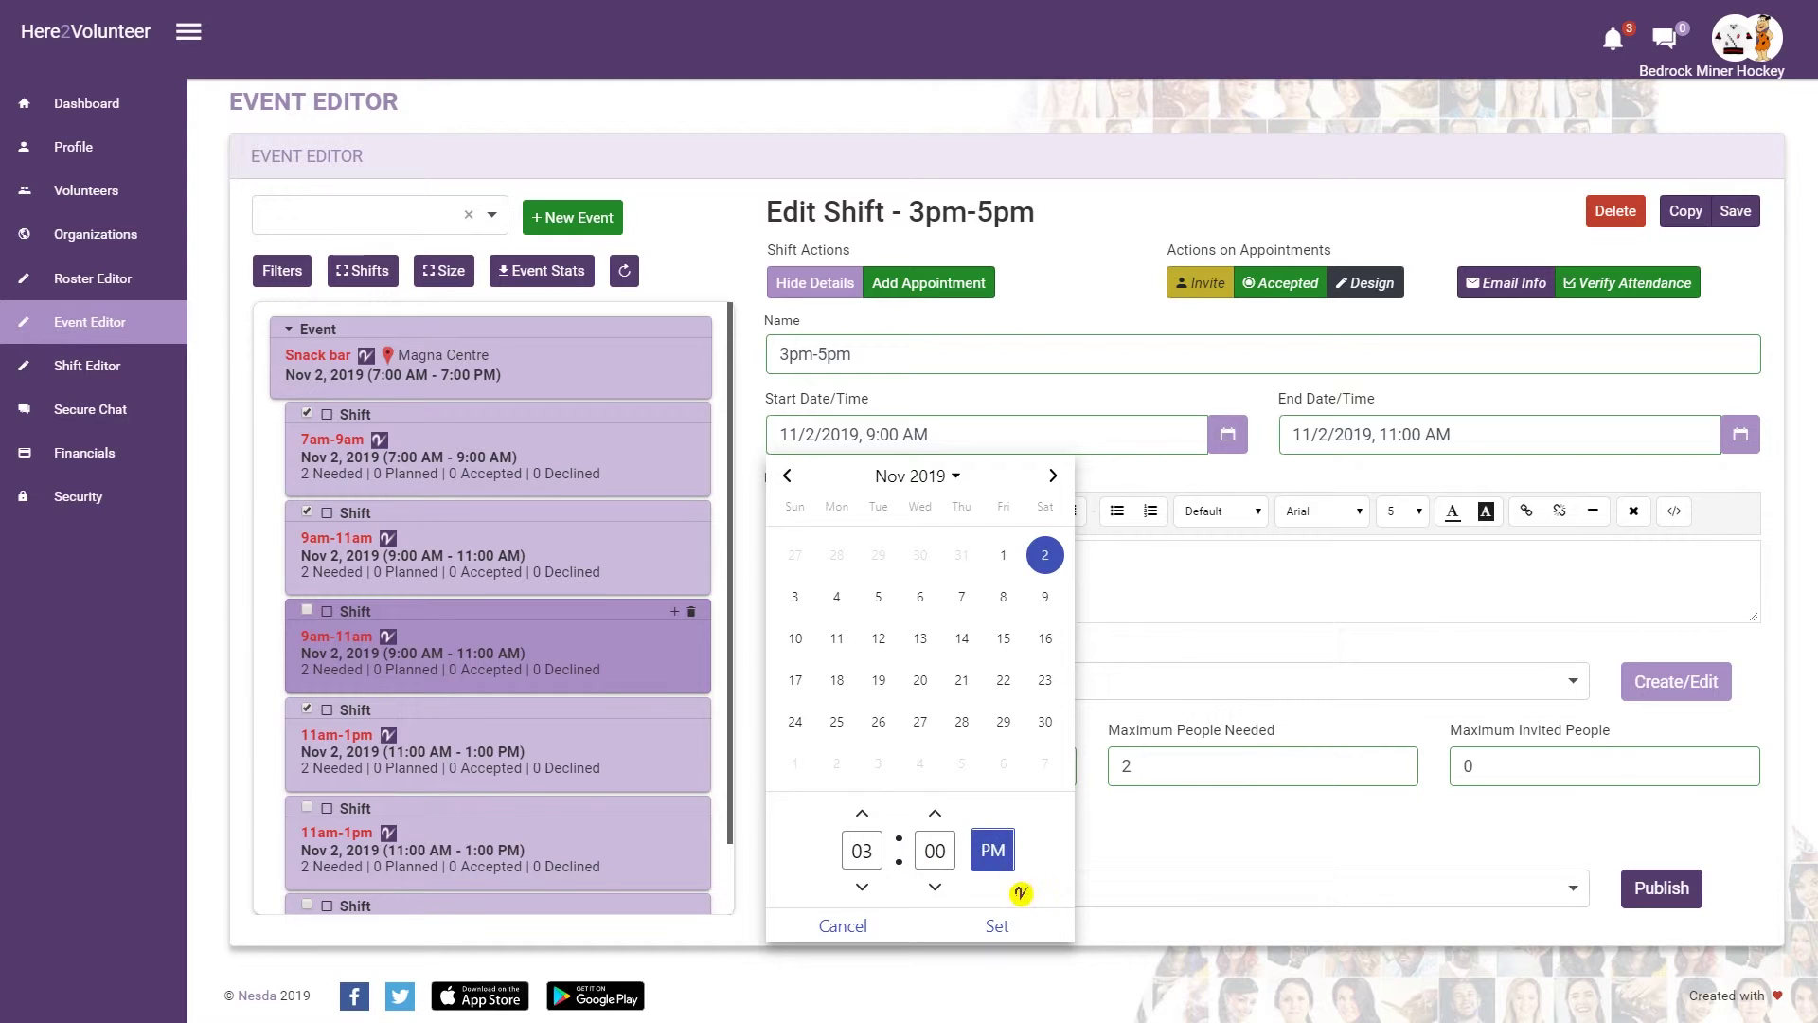
pyautogui.click(1733, 434)
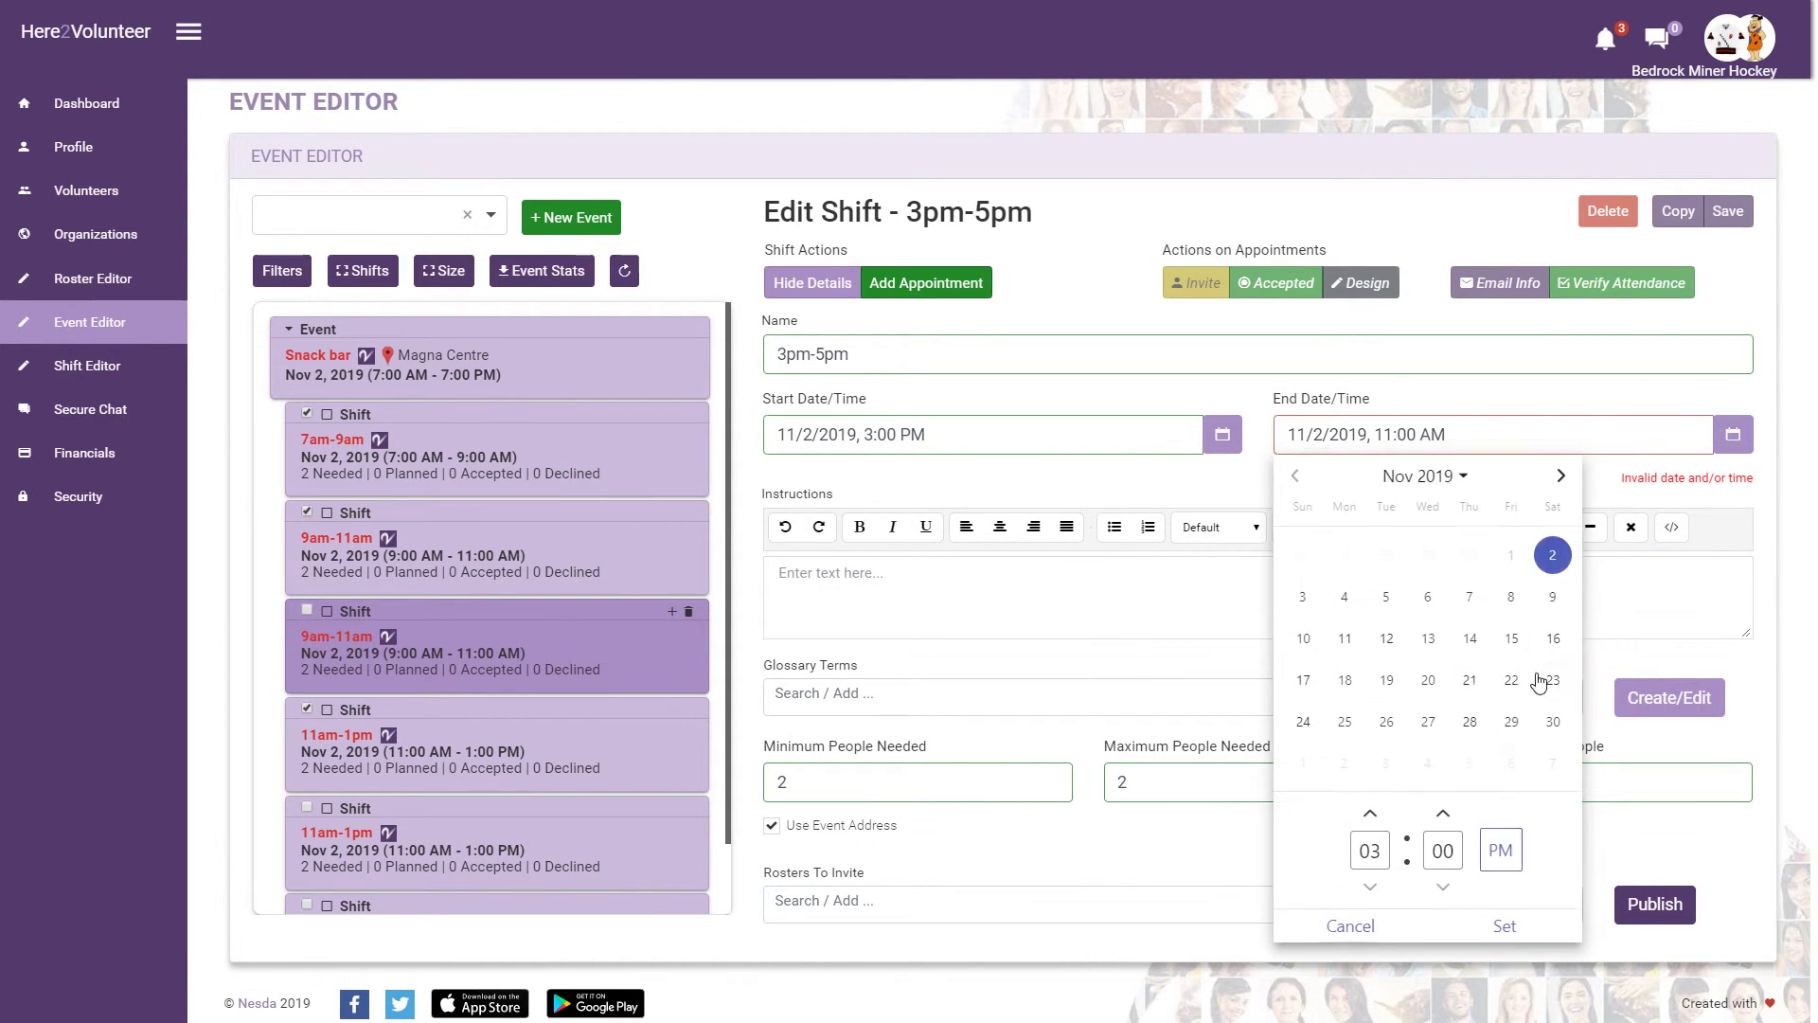
pyautogui.click(1369, 814)
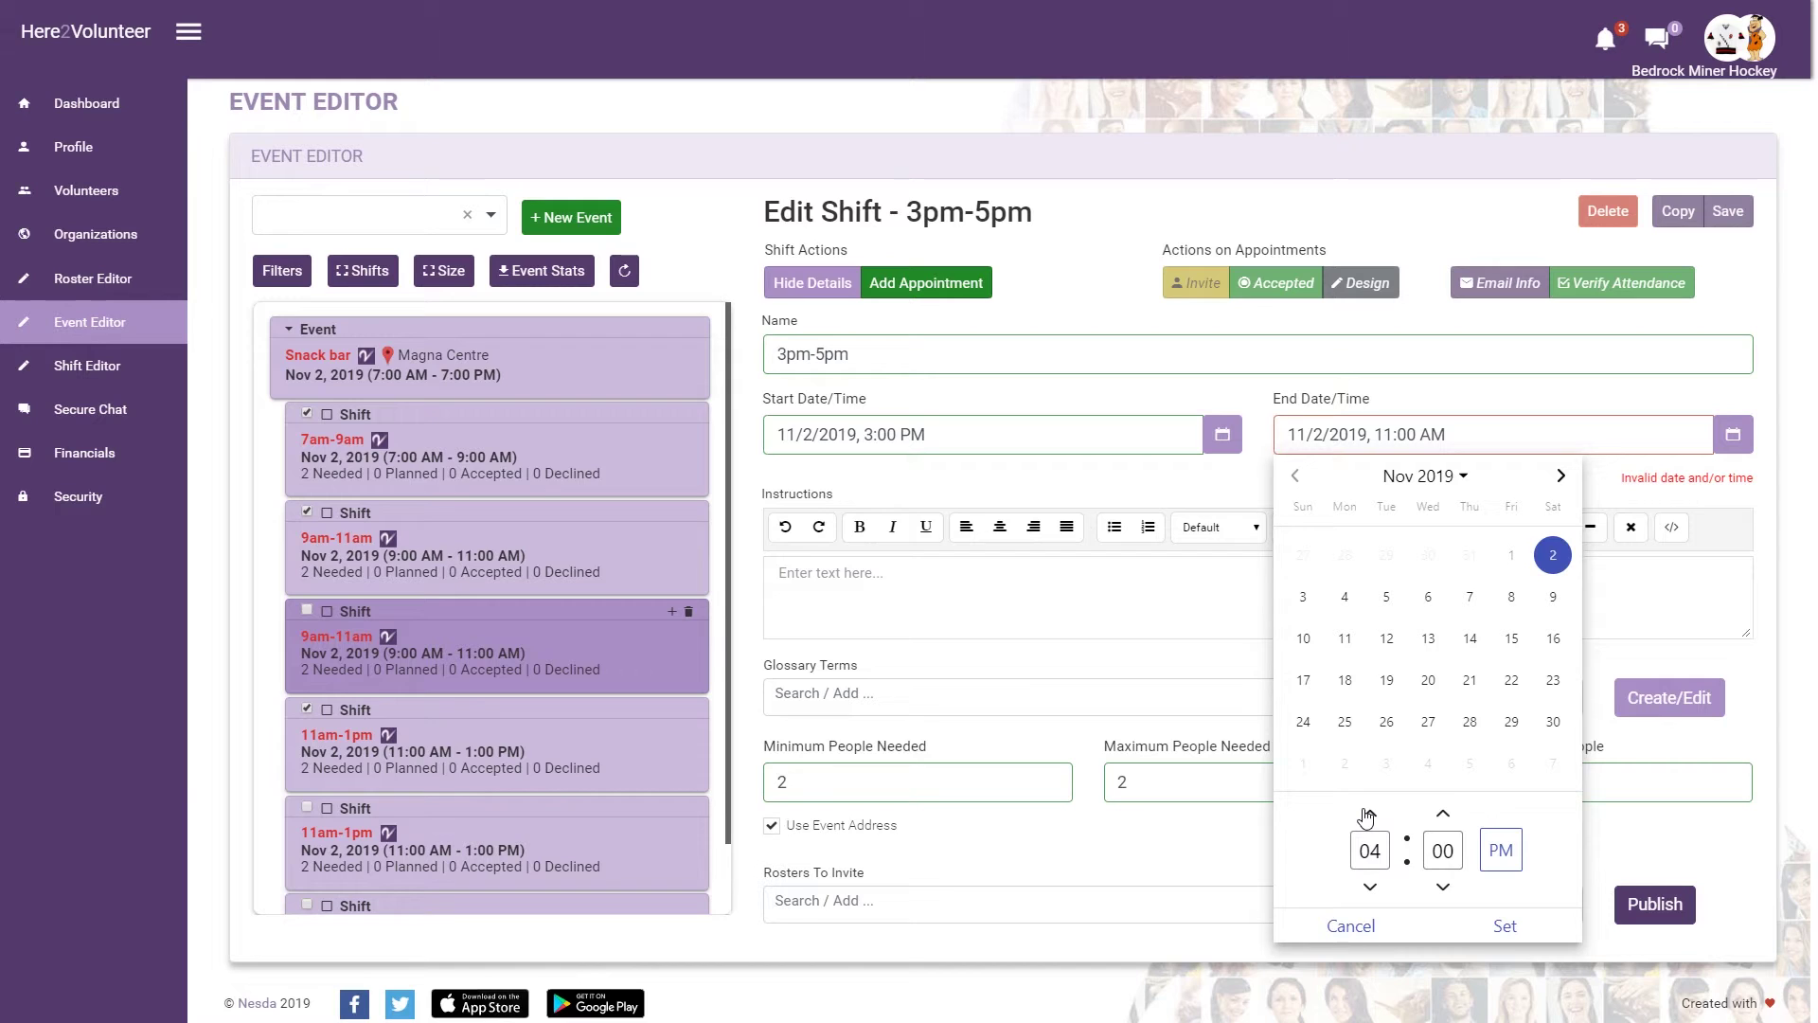
pyautogui.click(1505, 925)
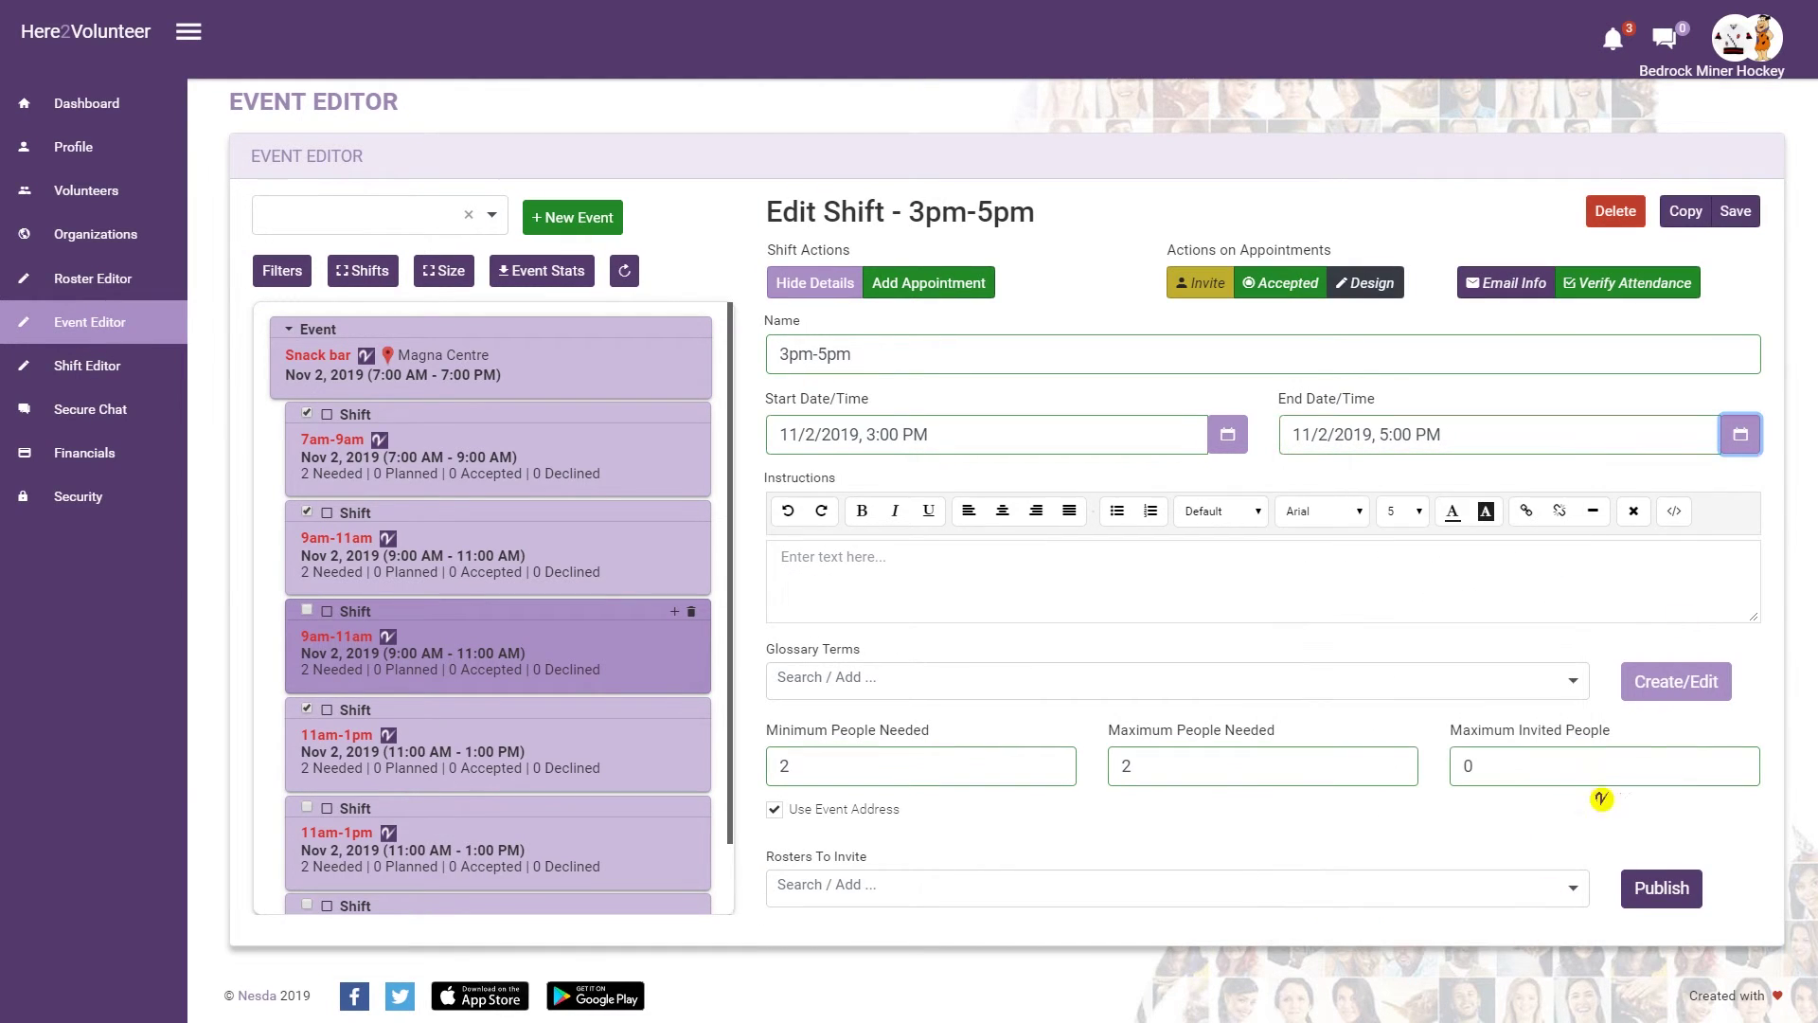
pyautogui.click(1736, 211)
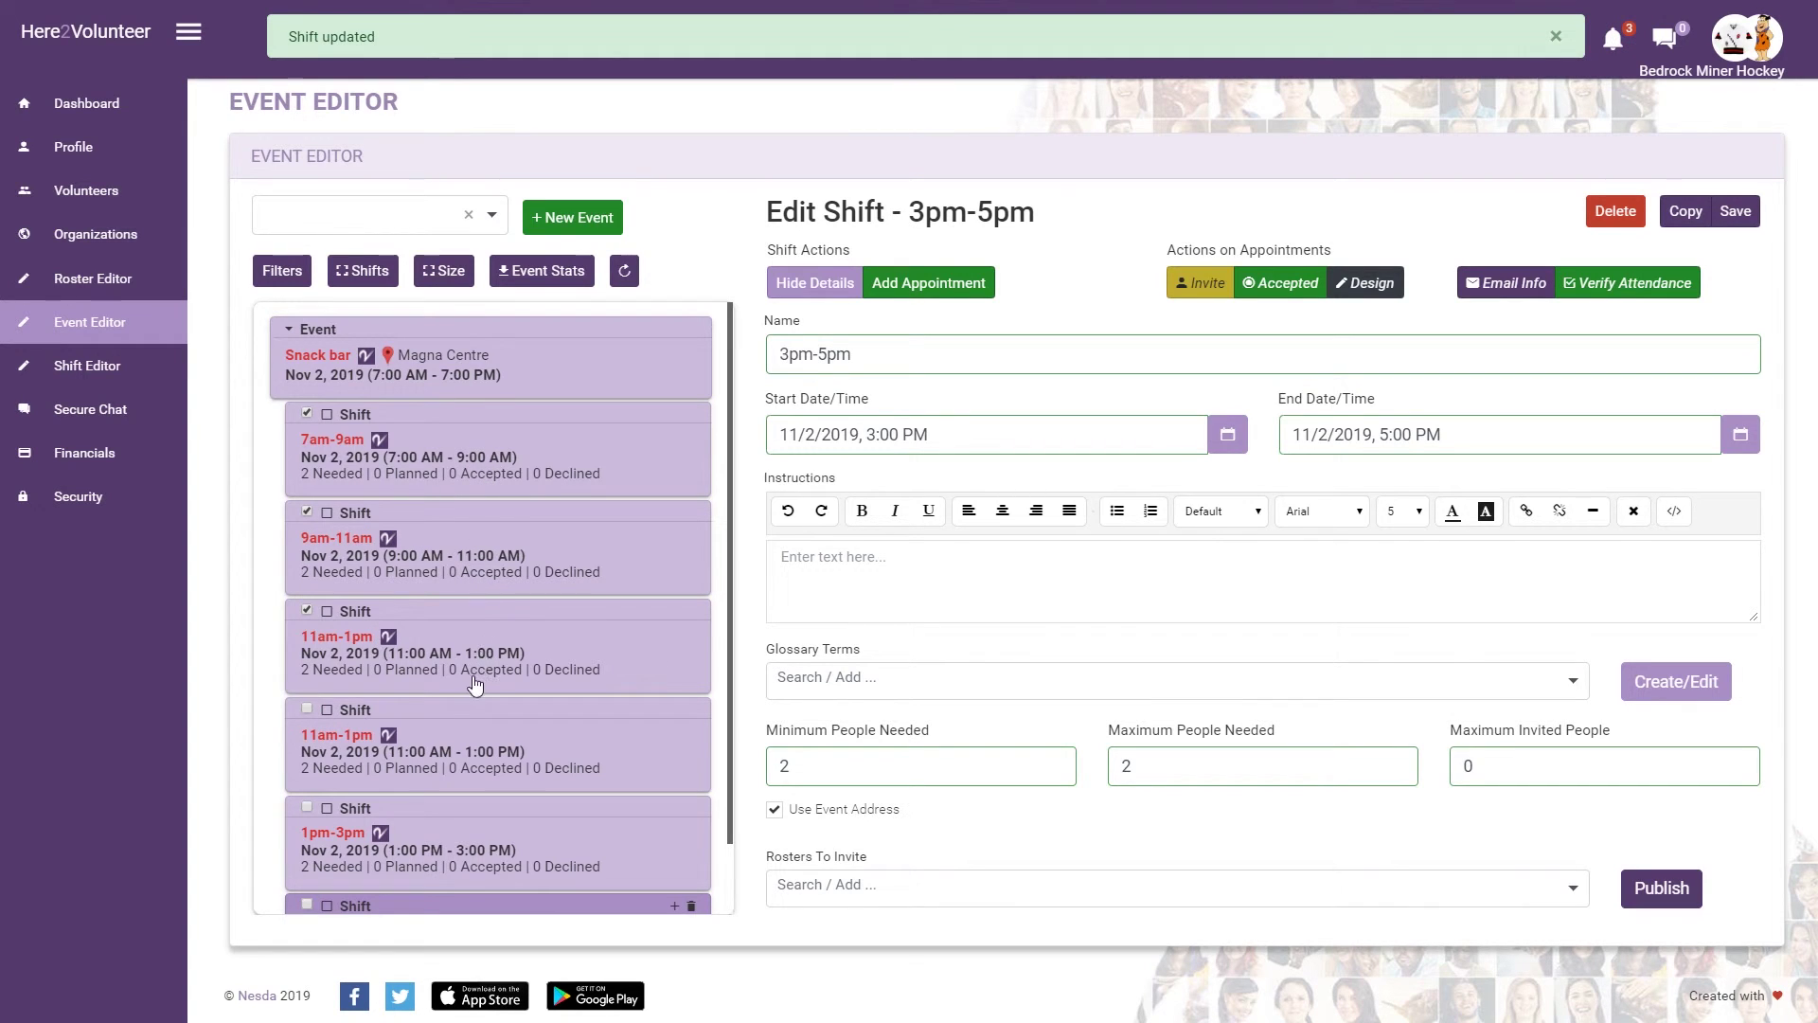
# - Rename the unchecked copy of the 11am-1pm shift to "5pm-7pm"
pyautogui.scroll(-1, 488, 741)
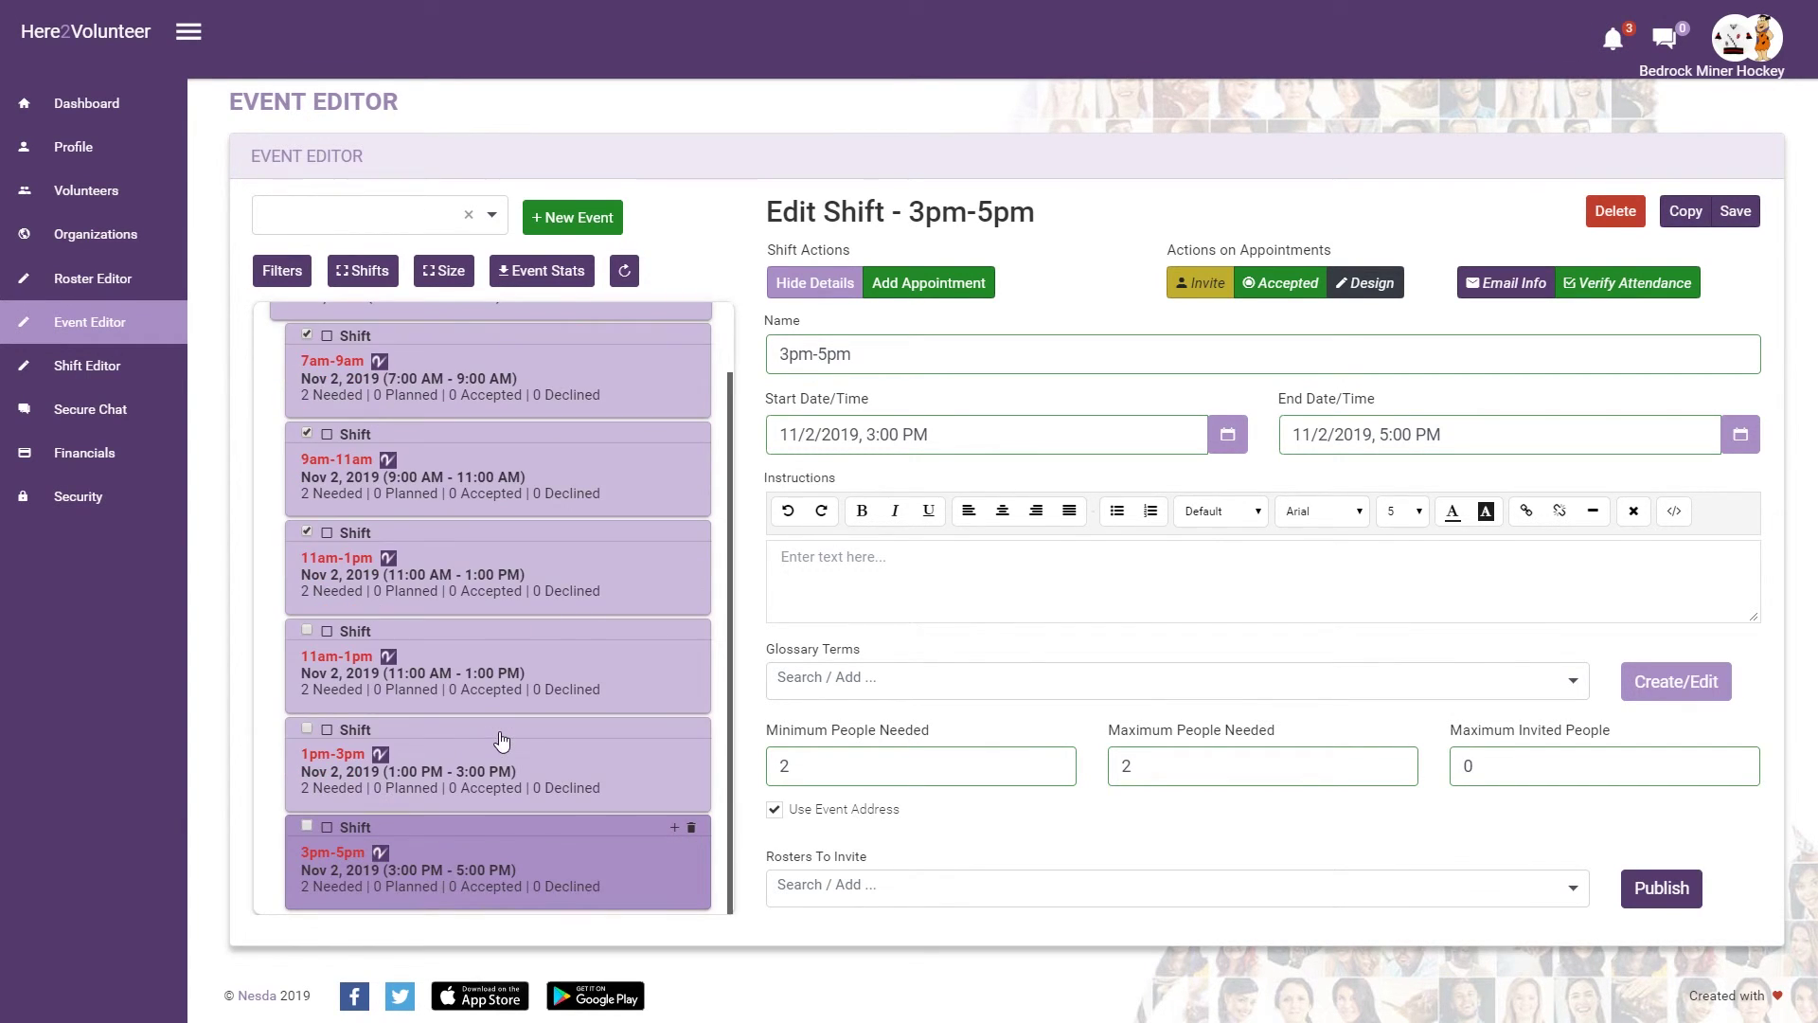
pyautogui.click(501, 676)
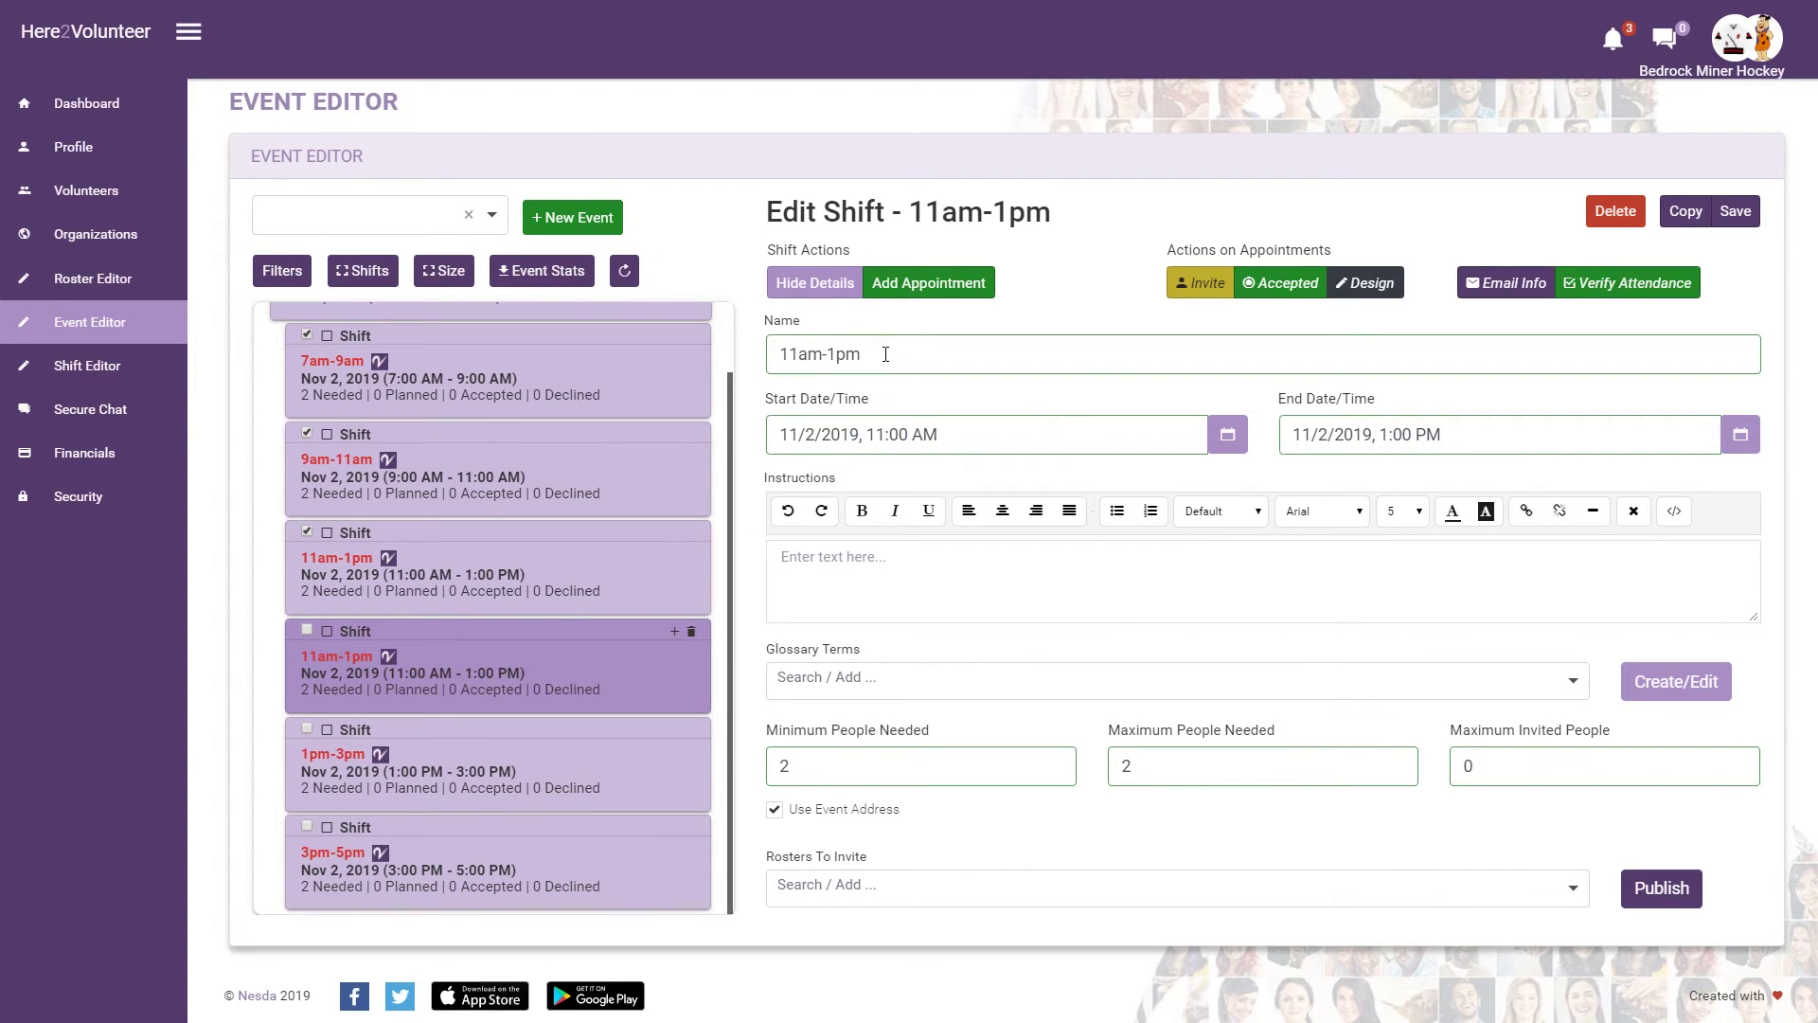
pyautogui.moveTo(862, 354); pyautogui.dragTo(775, 353)
pyautogui.write('5p')
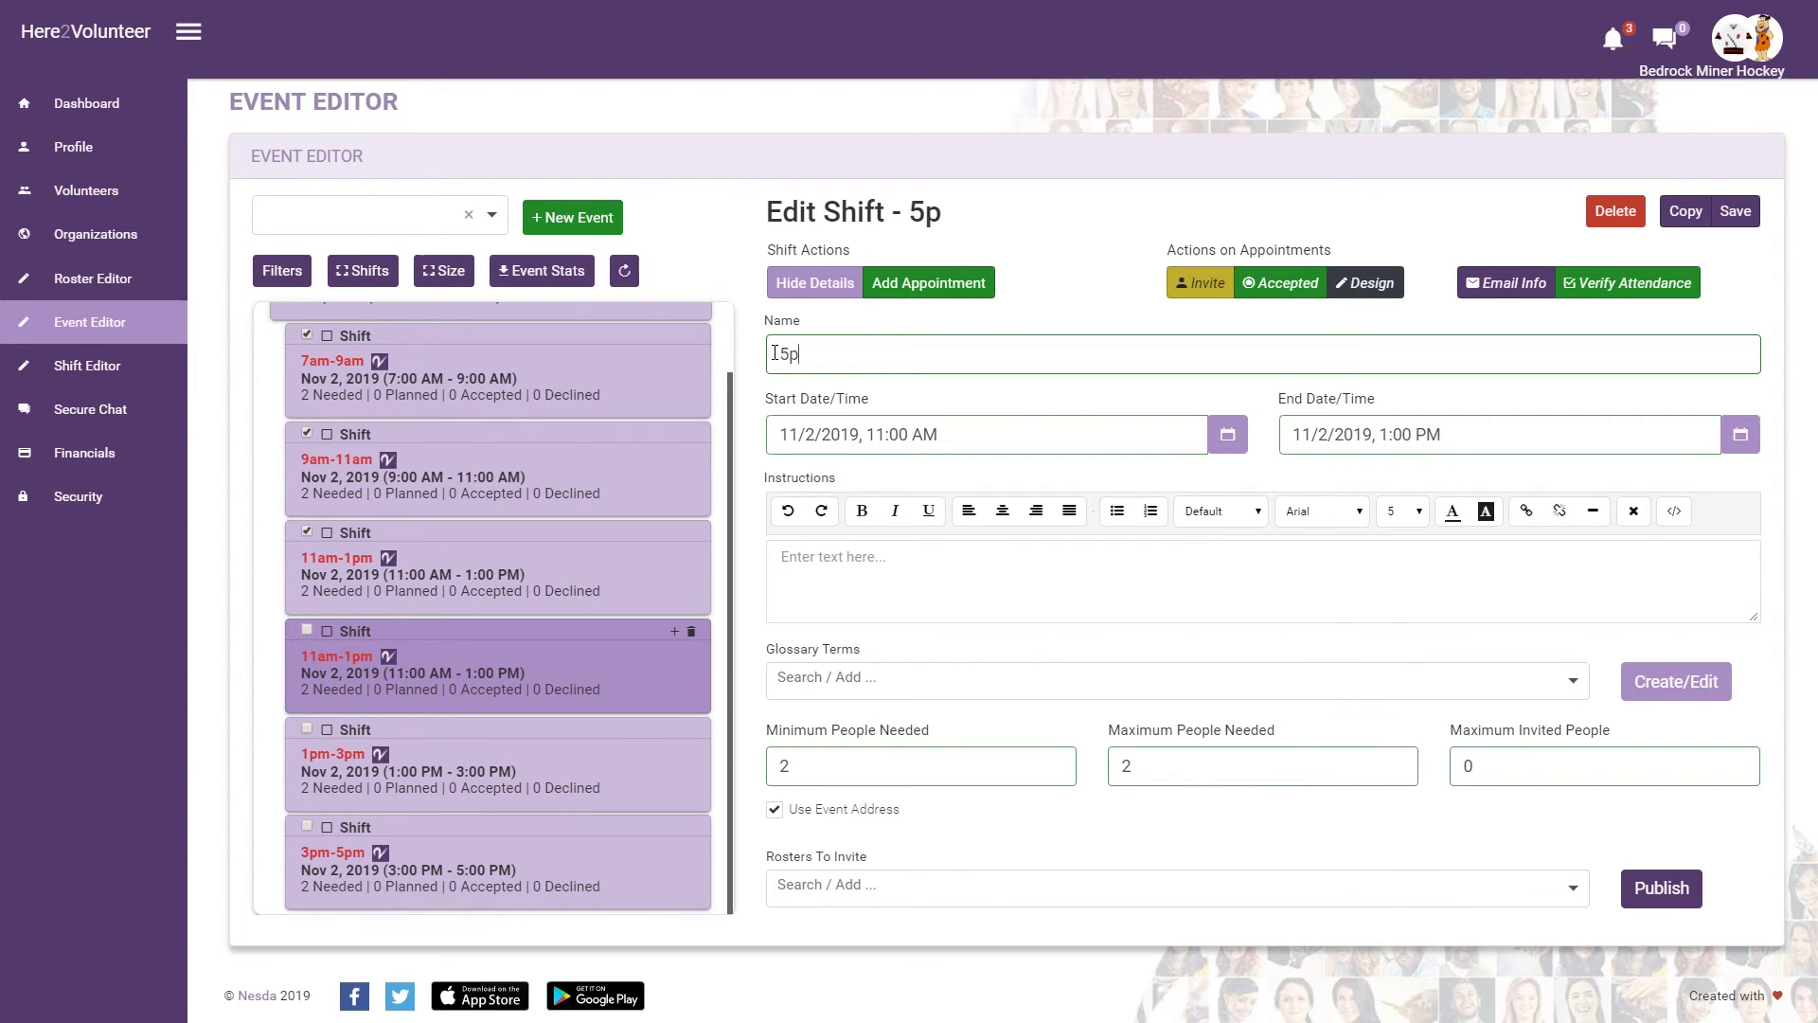
pyautogui.write('m-7pm')
# - Set the 5pm-7pm shift to start at 5:00 PM and end at 7:00 PM on November 2, 2019, and save it
pyautogui.click(1229, 436)
pyautogui.doubleClick(858, 850)
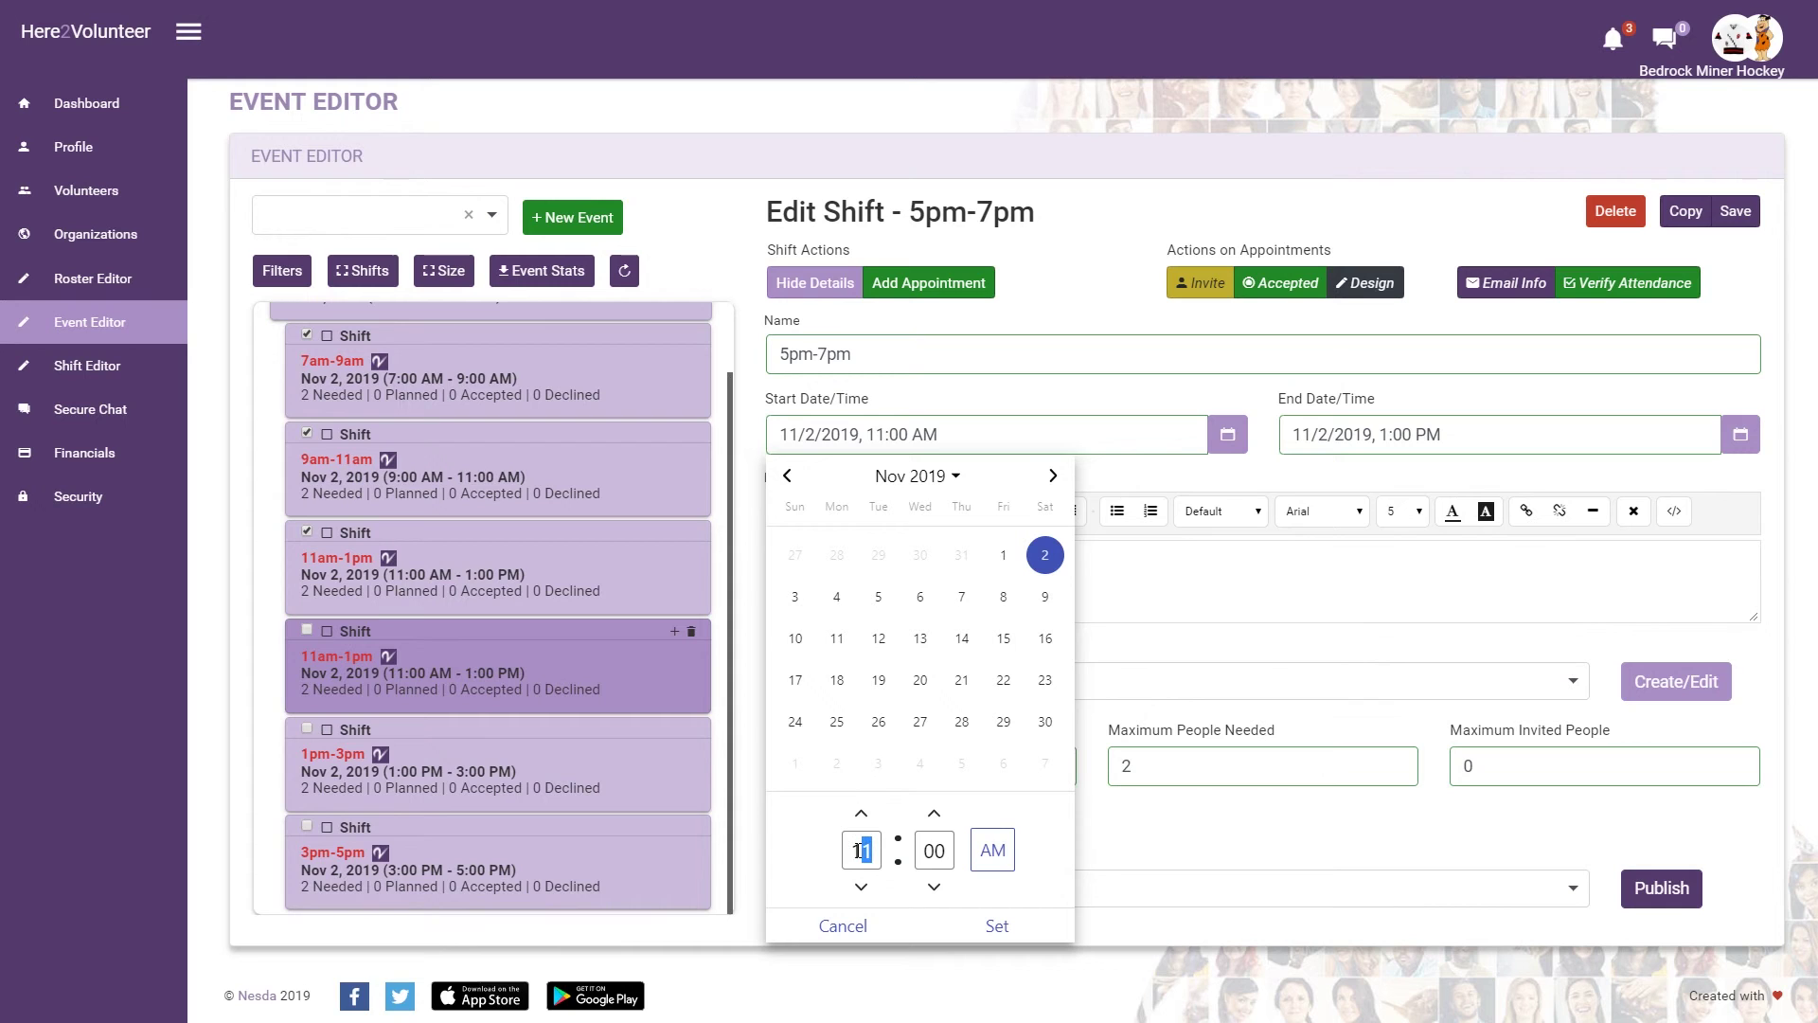
pyautogui.write('5')
pyautogui.click(1012, 843)
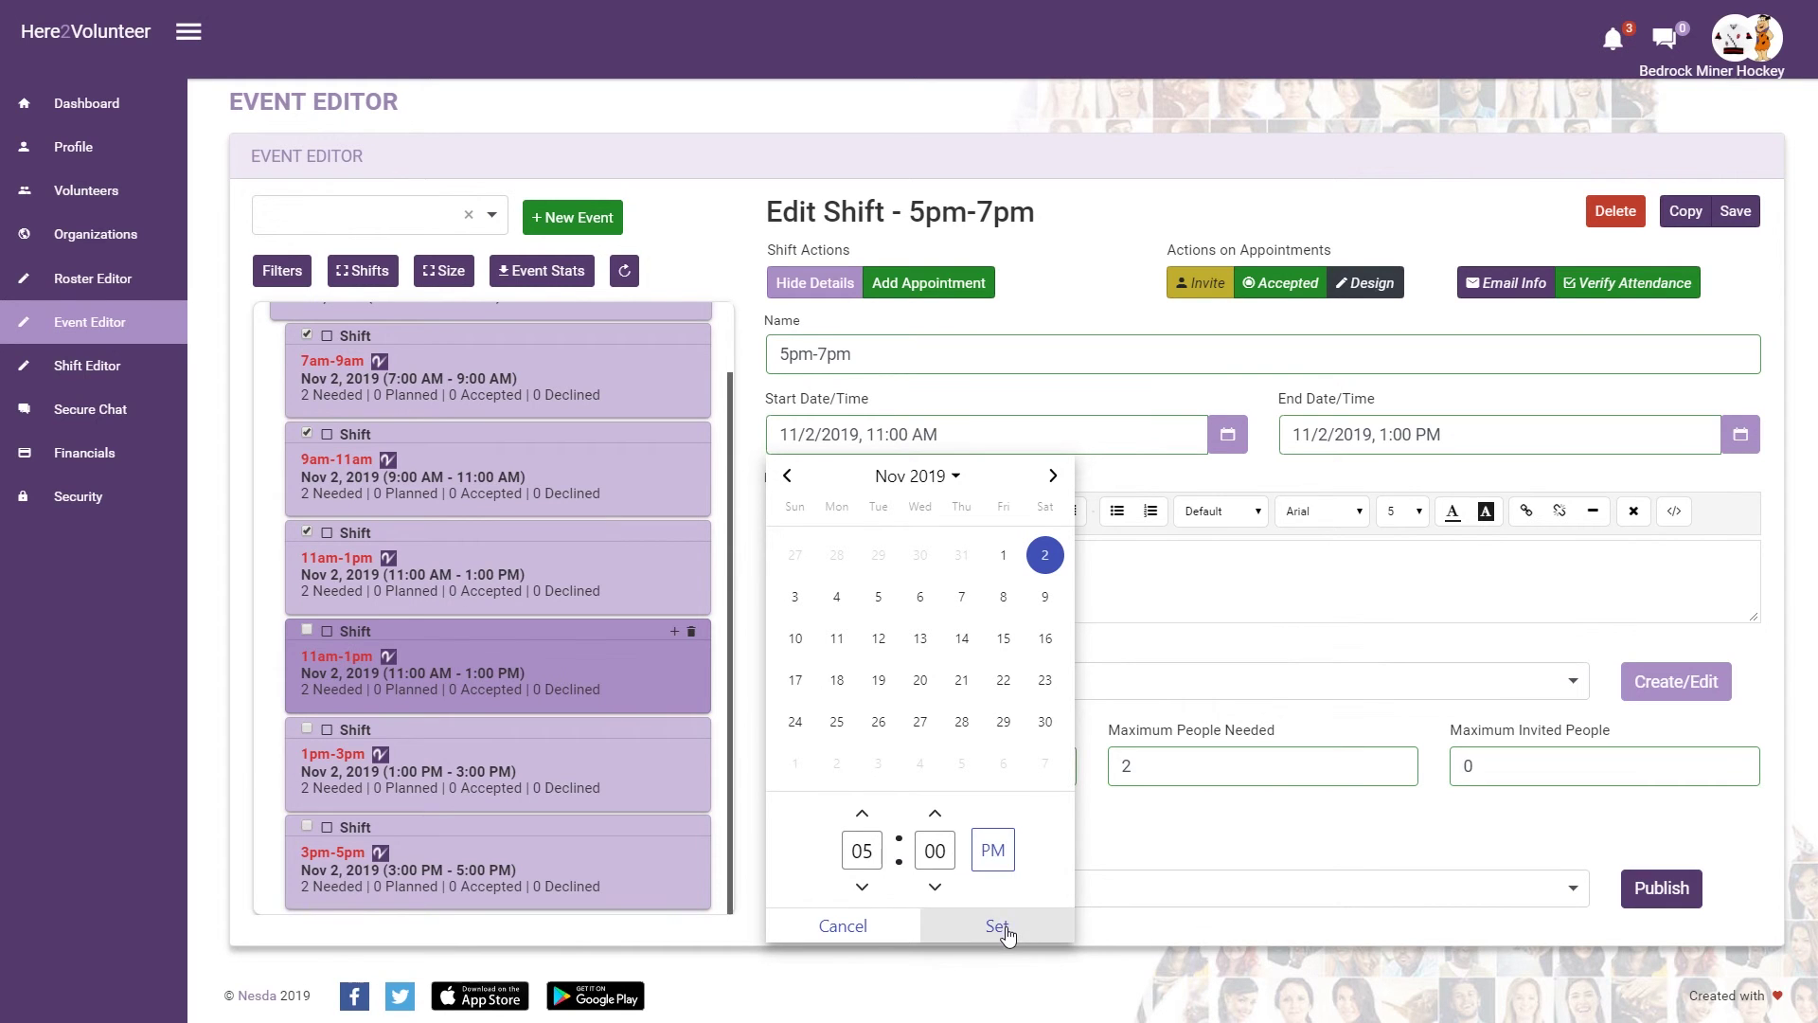
pyautogui.click(998, 926)
pyautogui.click(1721, 437)
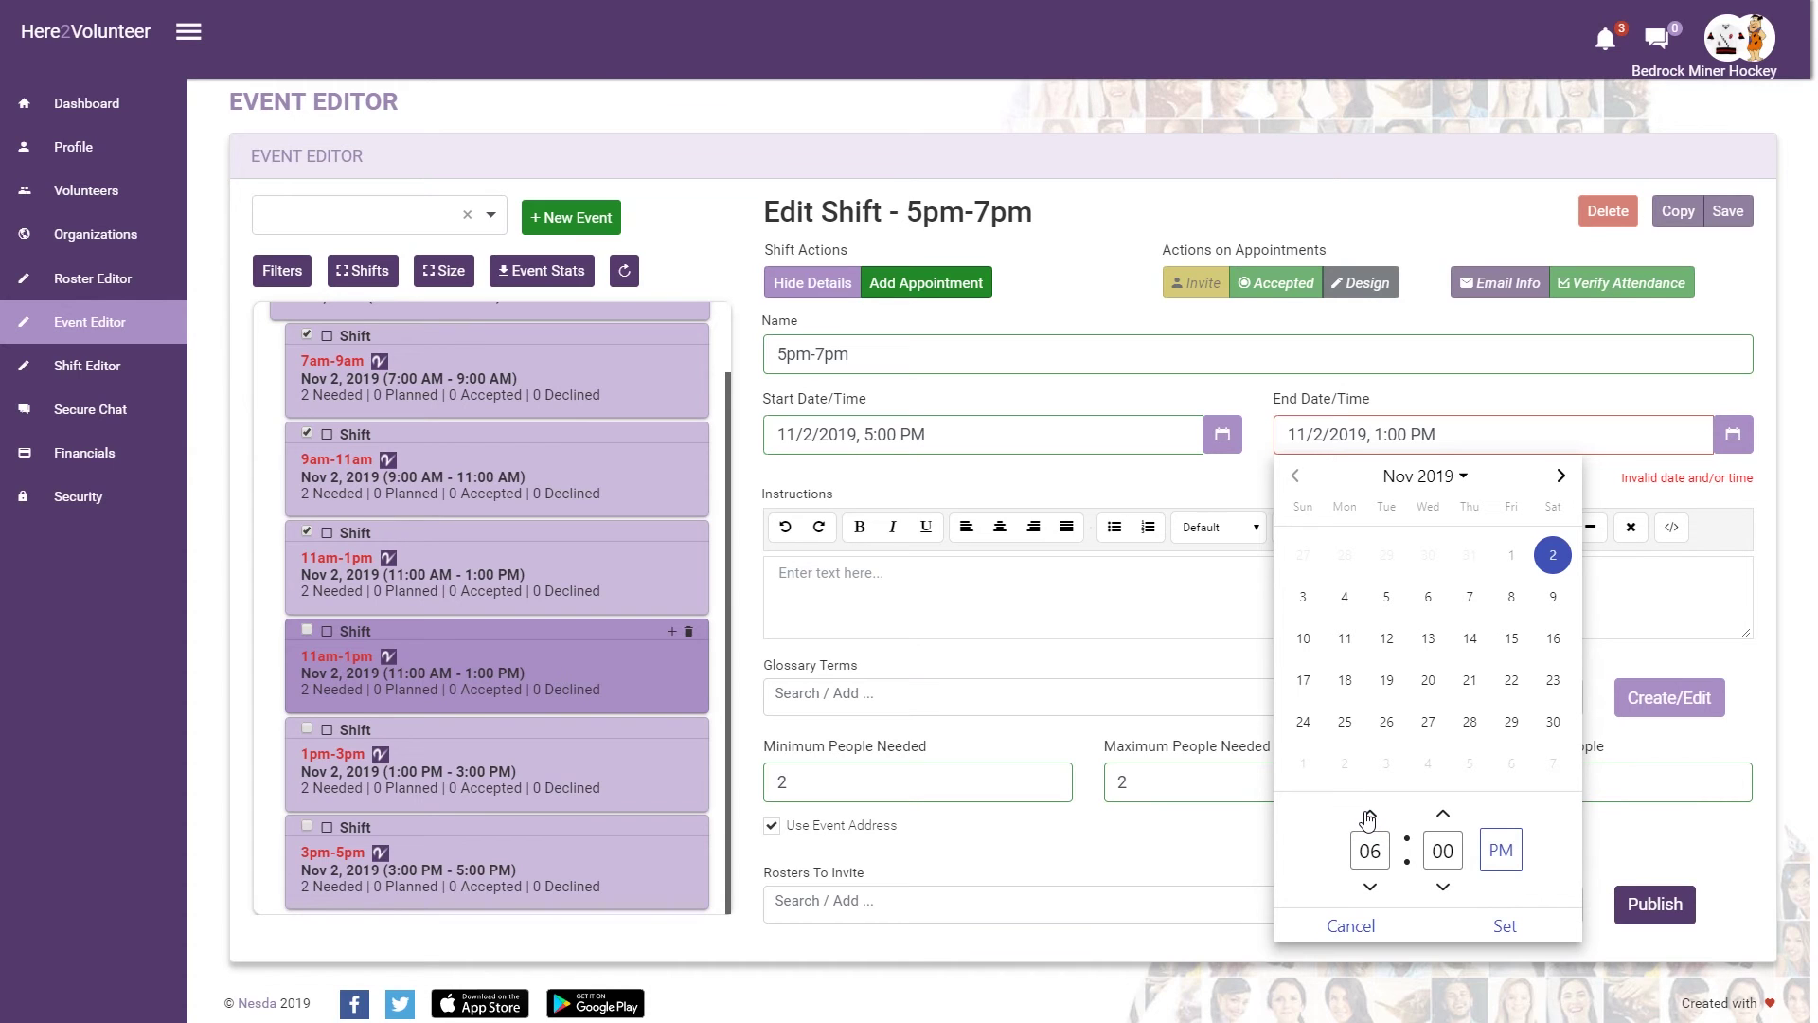
pyautogui.click(1506, 926)
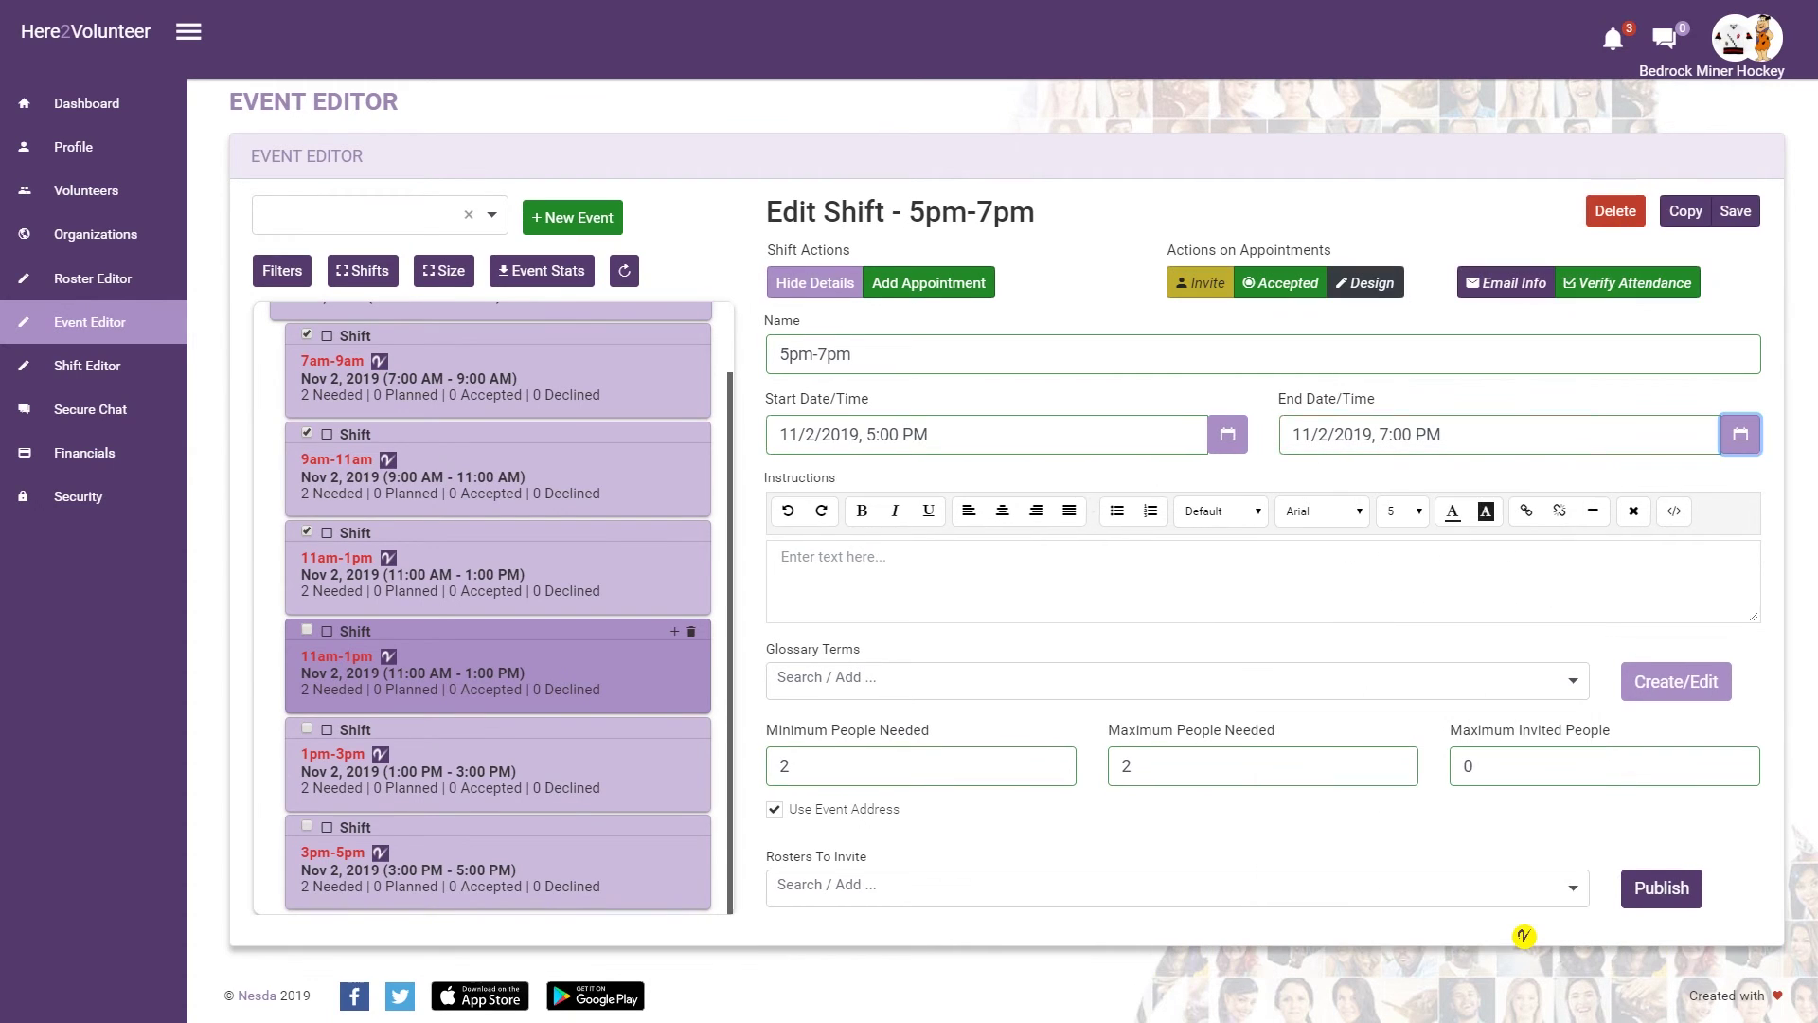
pyautogui.click(1740, 214)
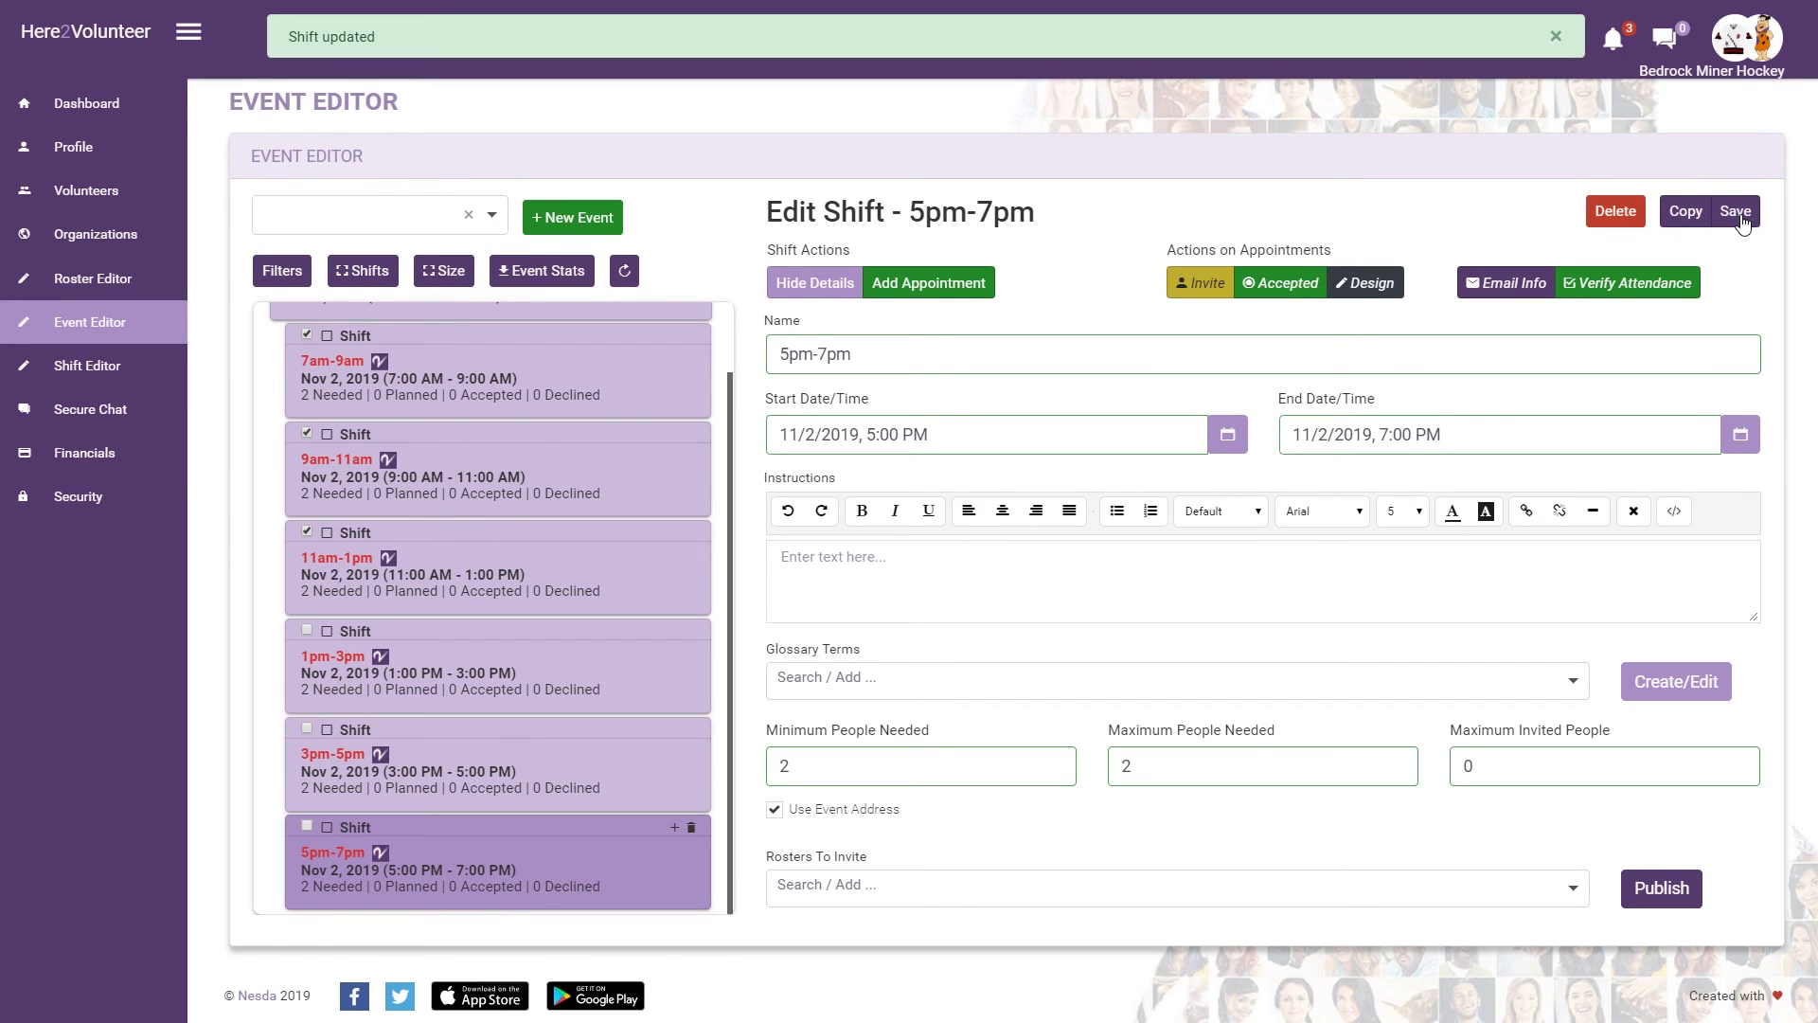
# - Reduce the Snack bar event and its shifts to the compact one-line list size
pyautogui.click(437, 272)
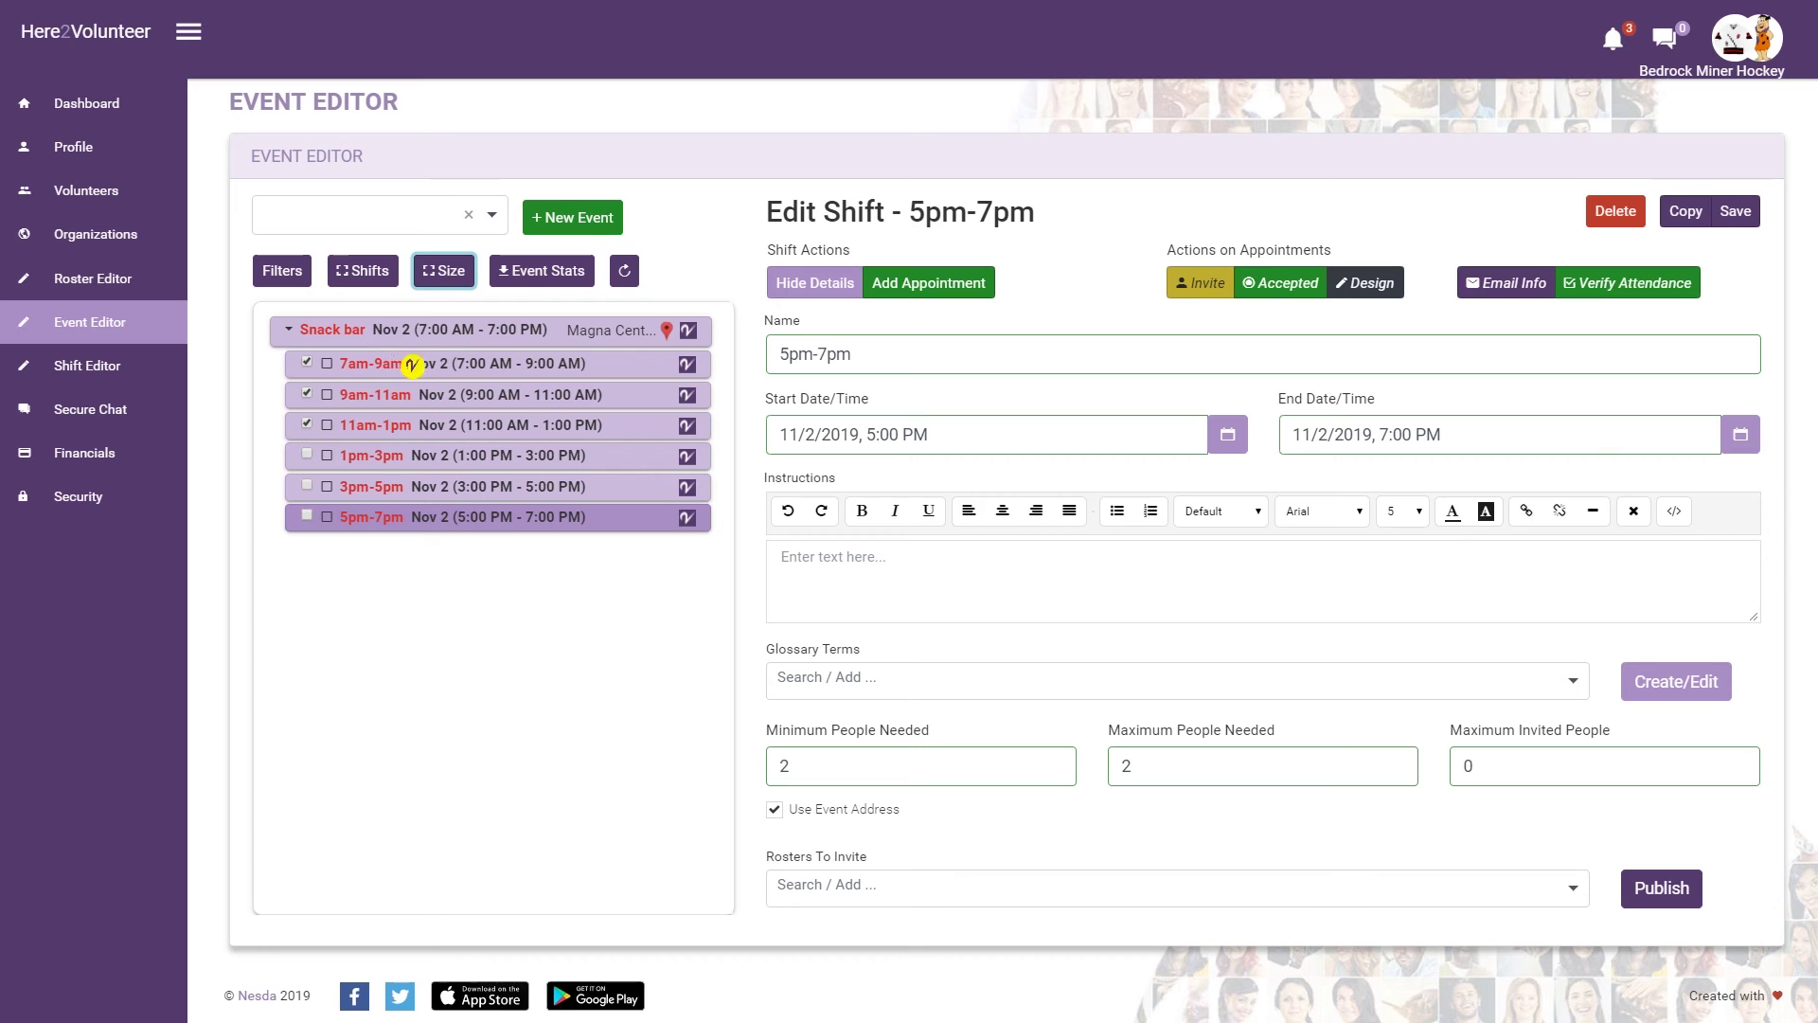